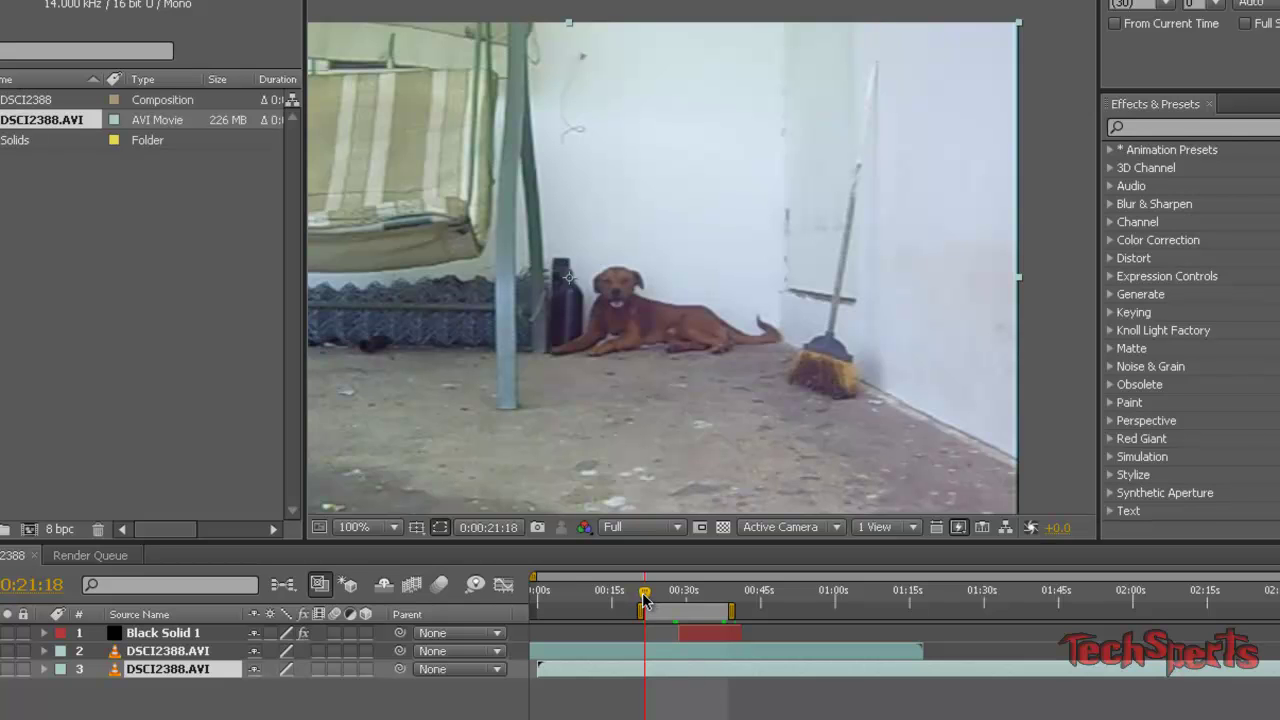
- Scrub through the dog footage in Warrior.aep to preview it
drag(645, 597, 673, 592)
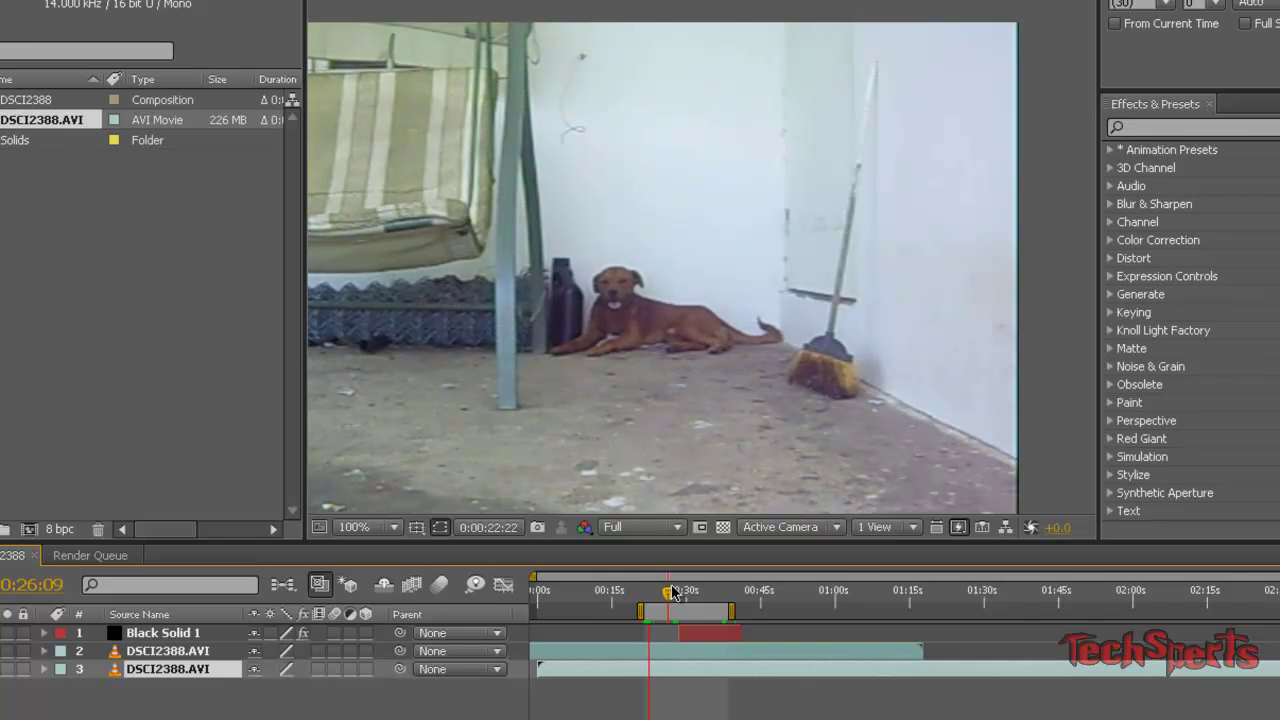
key(space)
drag(670, 597, 724, 598)
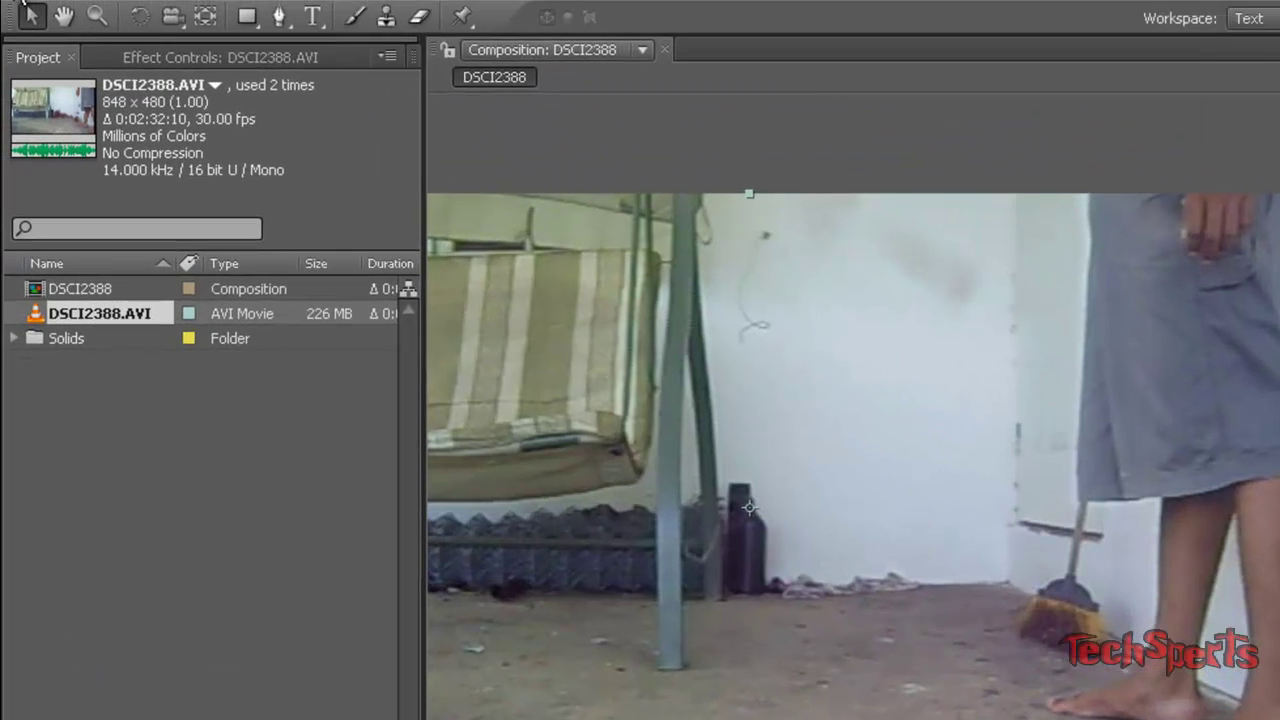
- Start a new empty project, discarding unsaved changes to Warrior.aep
key(alt+f)
mouse_move(150, 13)
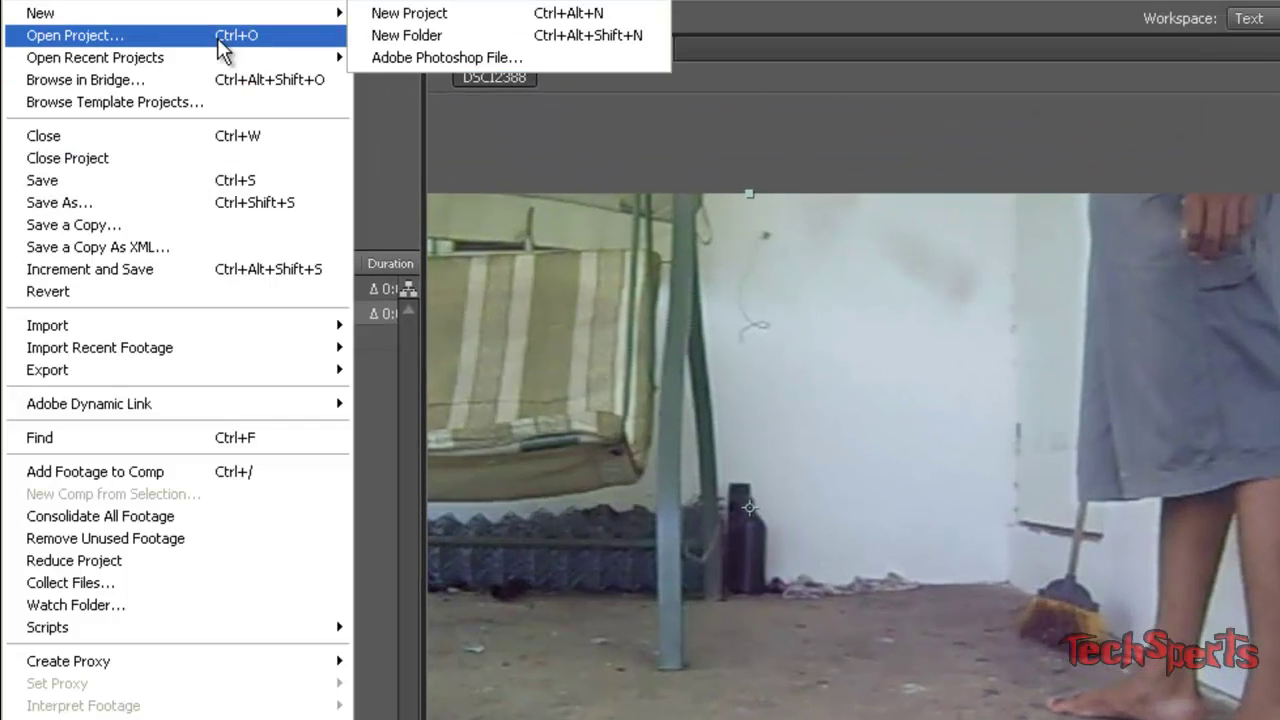
click(376, 16)
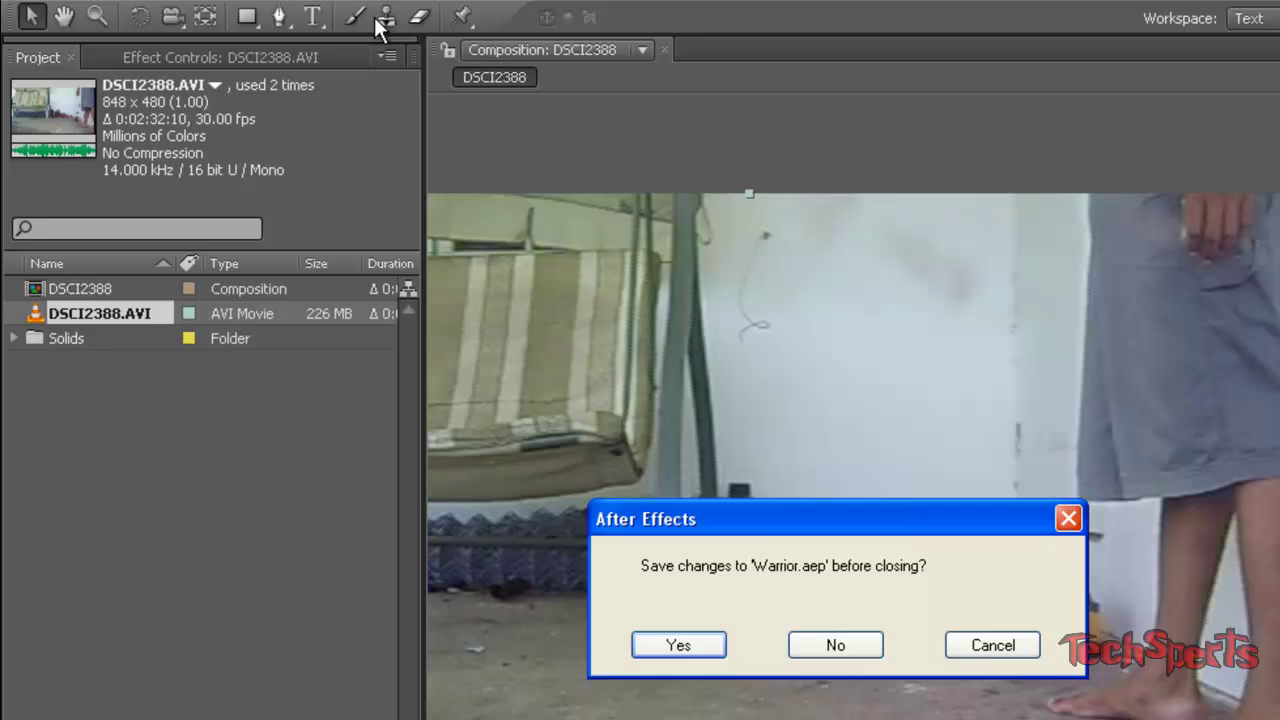
click(861, 645)
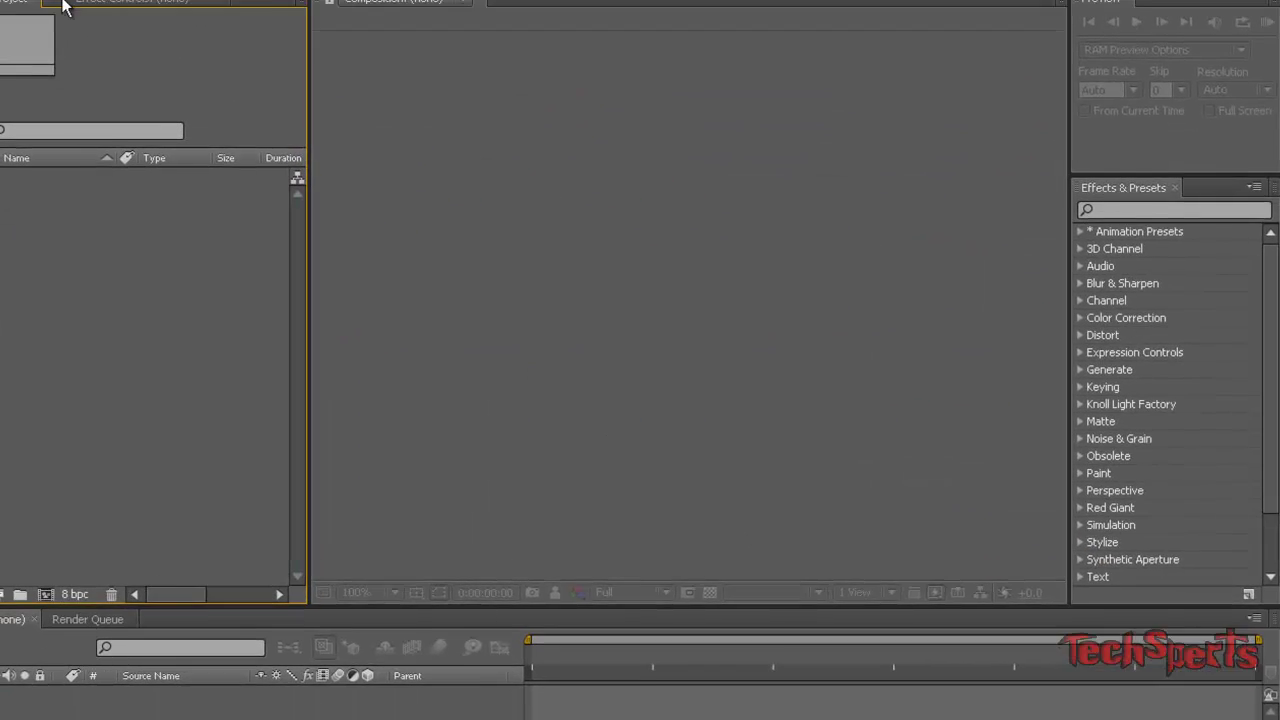
- Open the Import File window and select DSCI2388.AVI
key(alt+f)
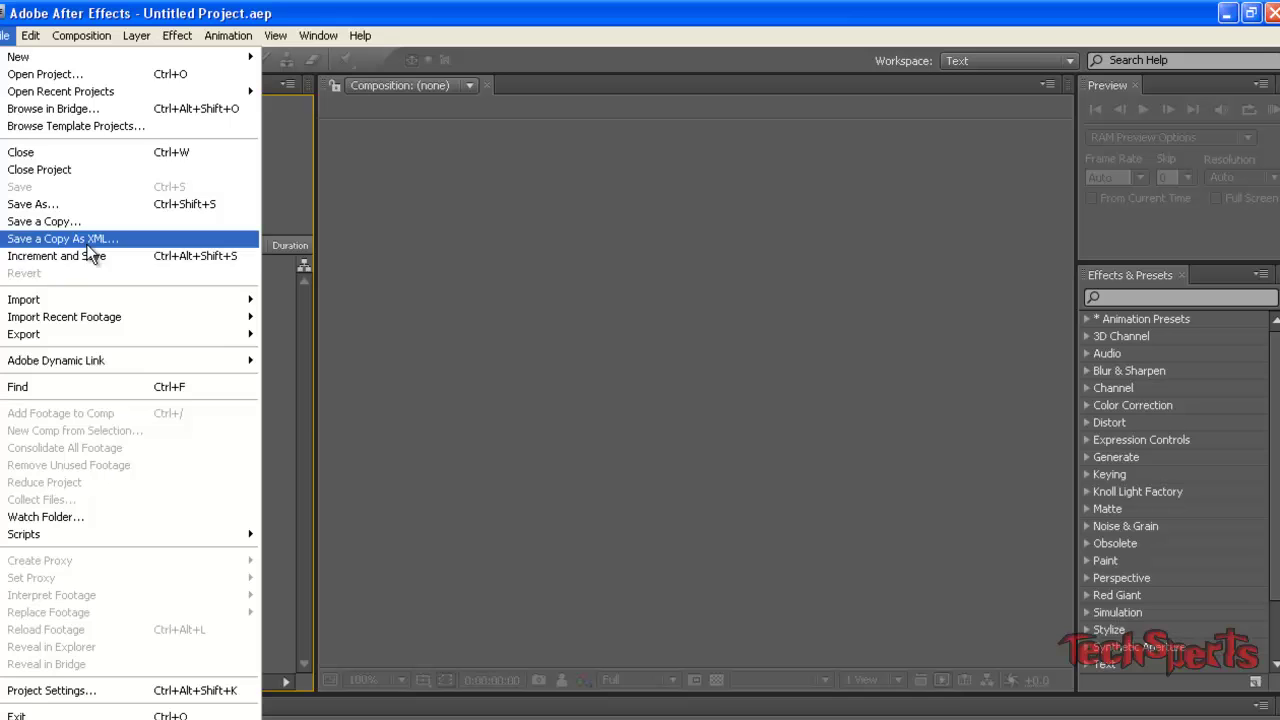
mouse_move(86, 300)
click(350, 302)
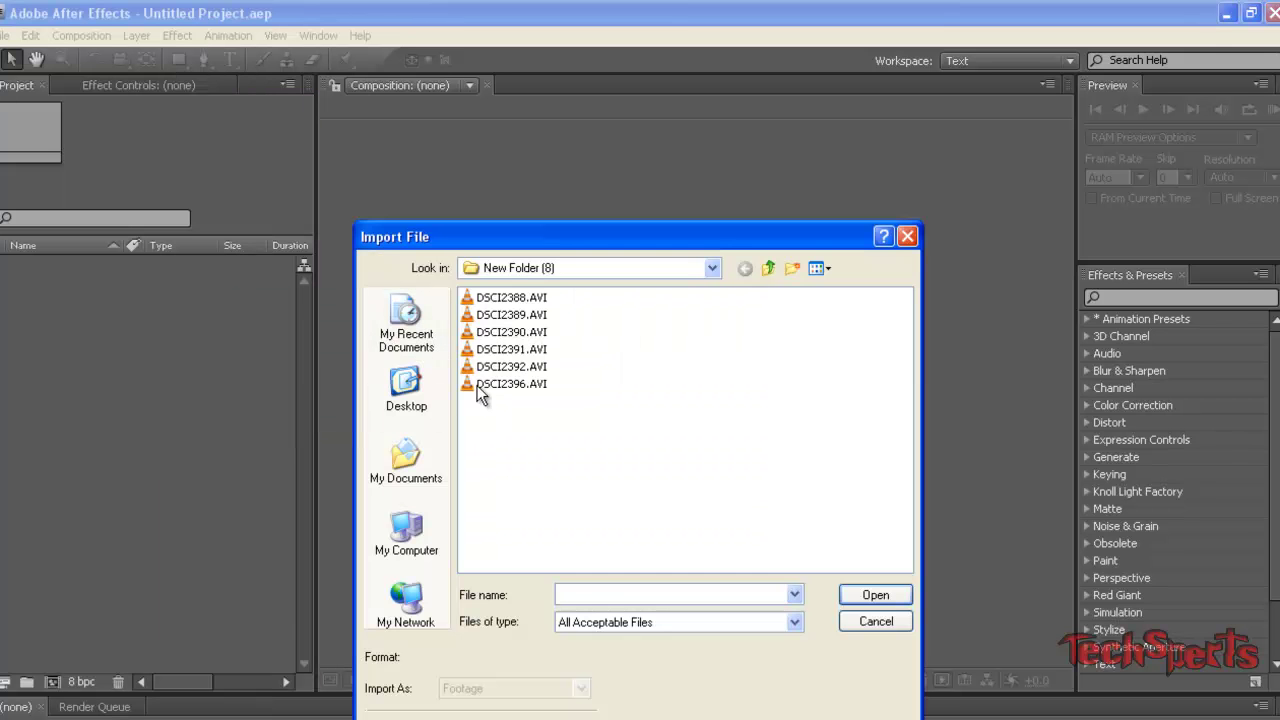
click(521, 299)
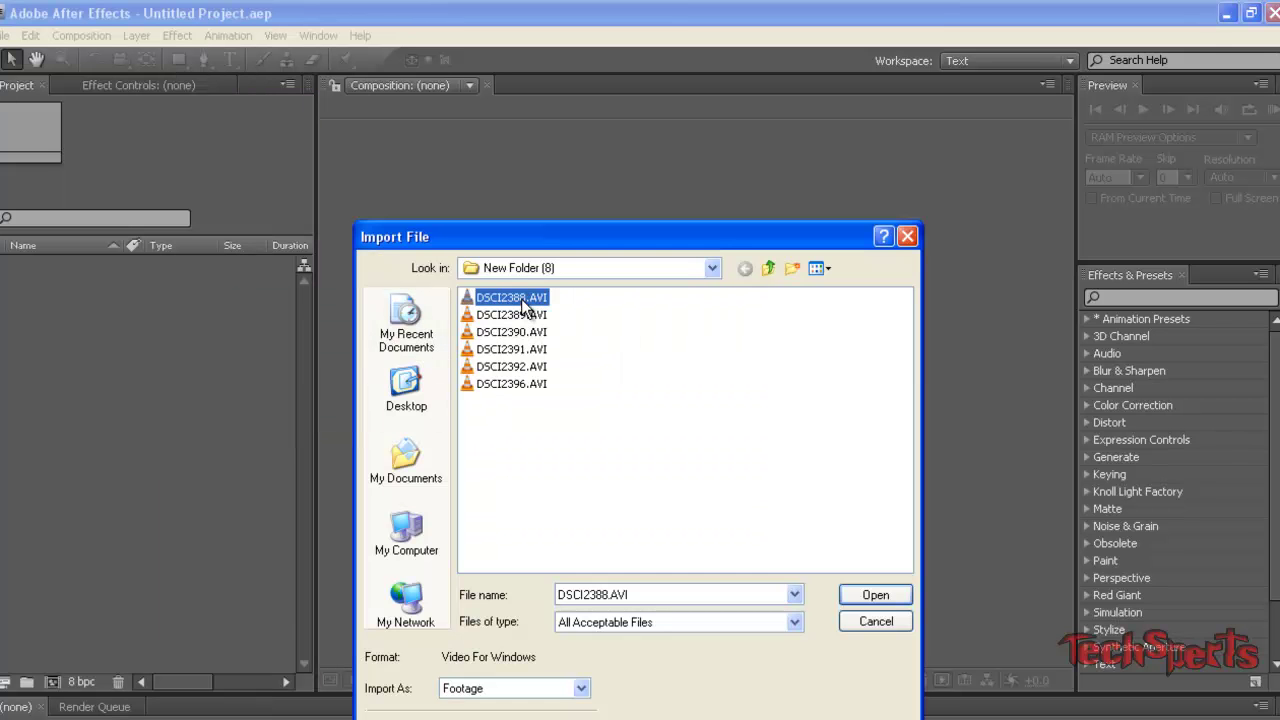
- Import DSCI2388.AVI into a new DSCI2388 composition and slip it to start with the dog sitting
double_click(521, 299)
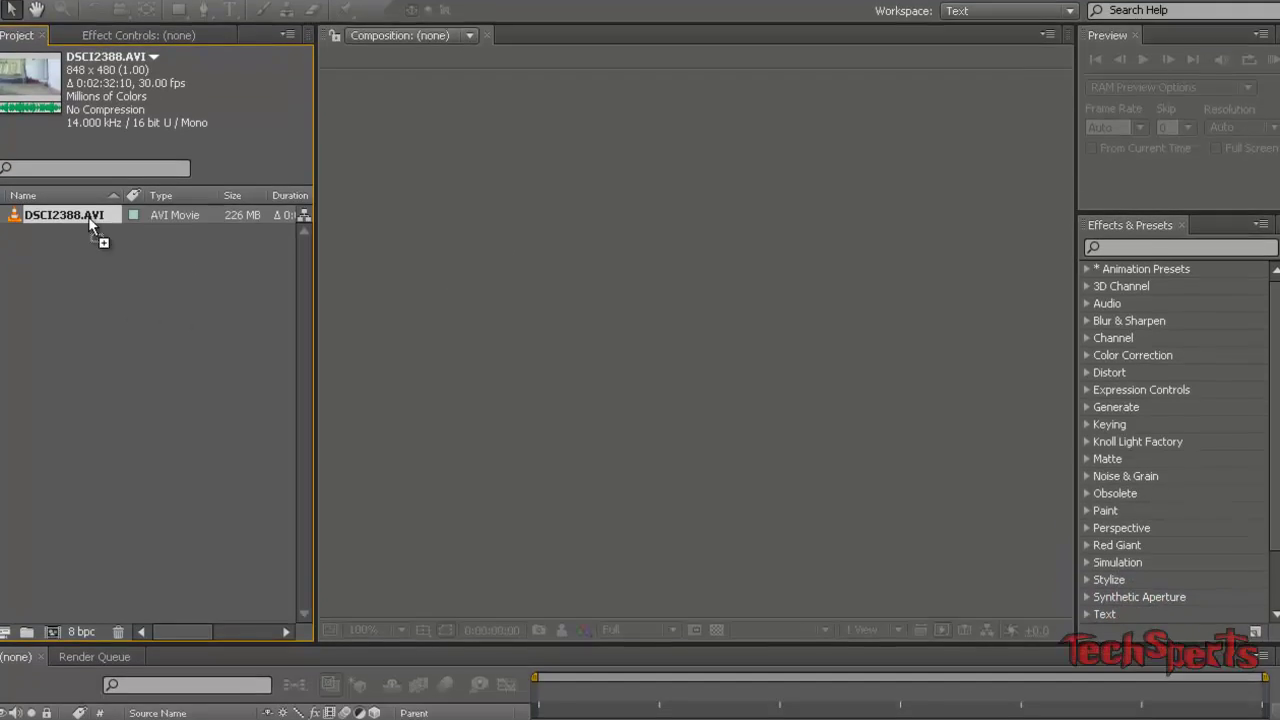
drag(88, 216, 53, 632)
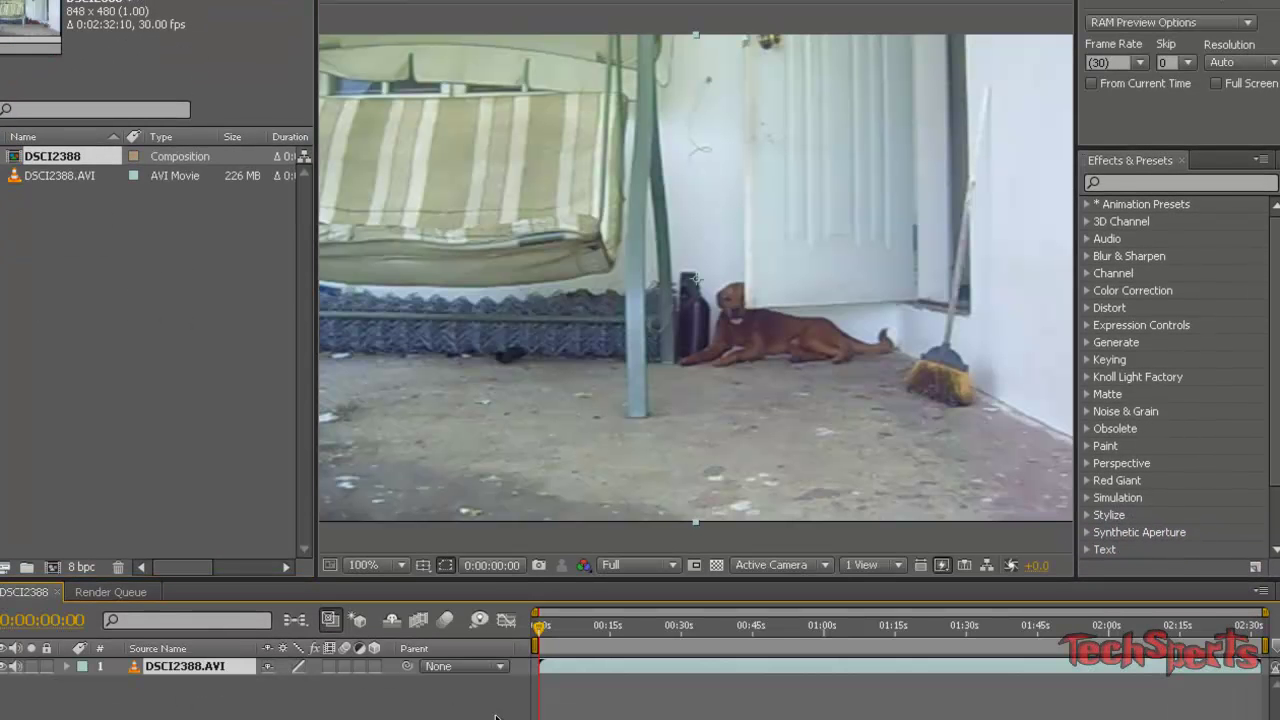
mouse_move(540, 632)
mouse_down()
mouse_move(1108, 636)
mouse_move(534, 634)
mouse_up()
drag(882, 675, 748, 670)
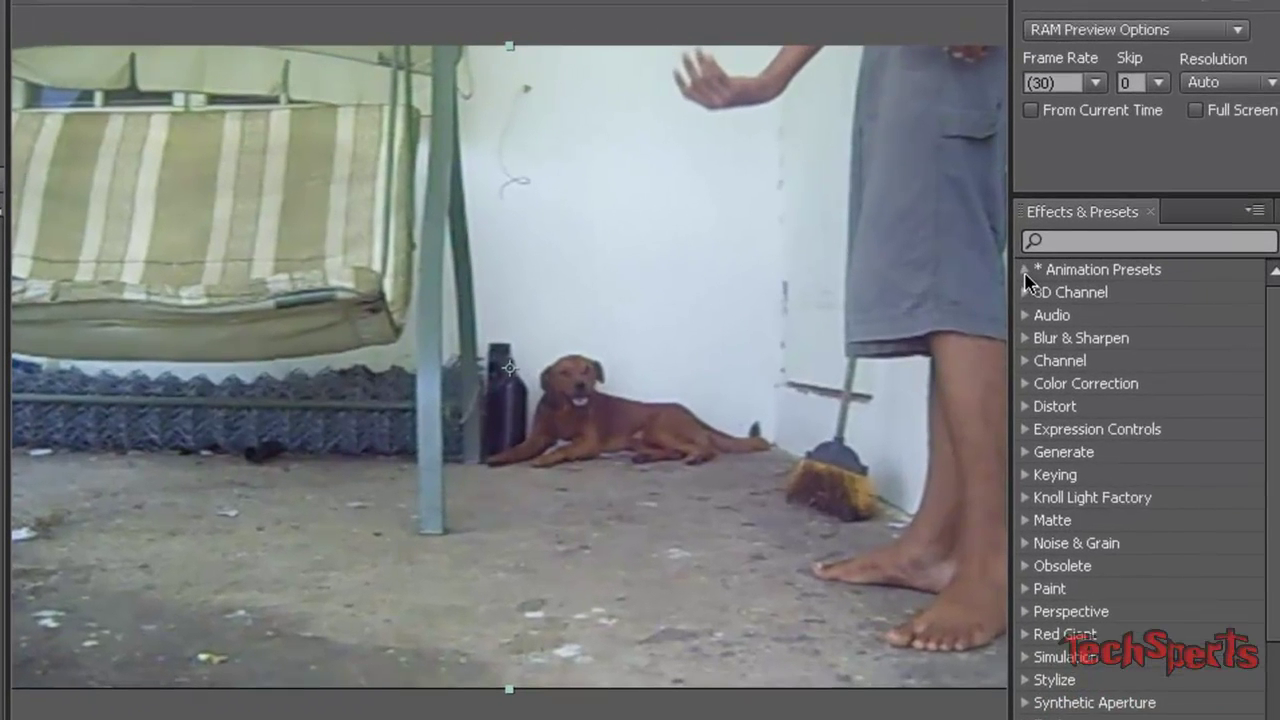
click(1087, 205)
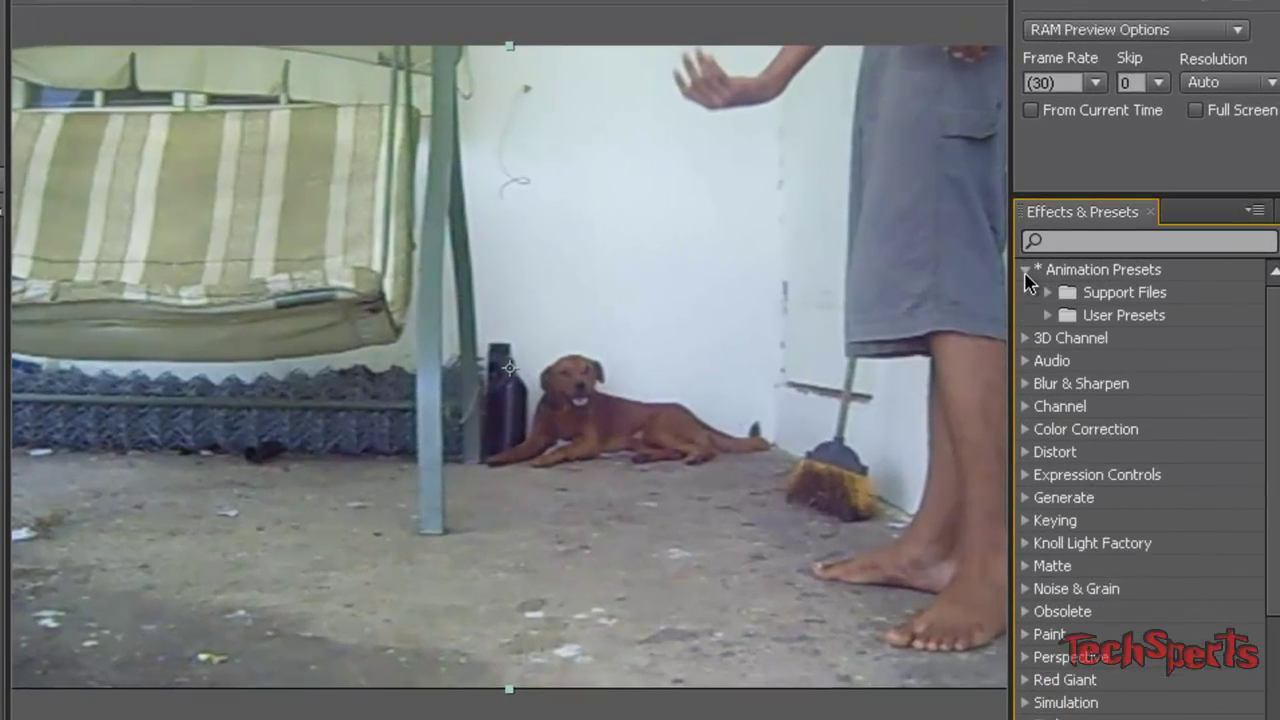
- Create White Solid 1 with width and height of 2000 px from the timeline's New > Solid menu
click(1025, 270)
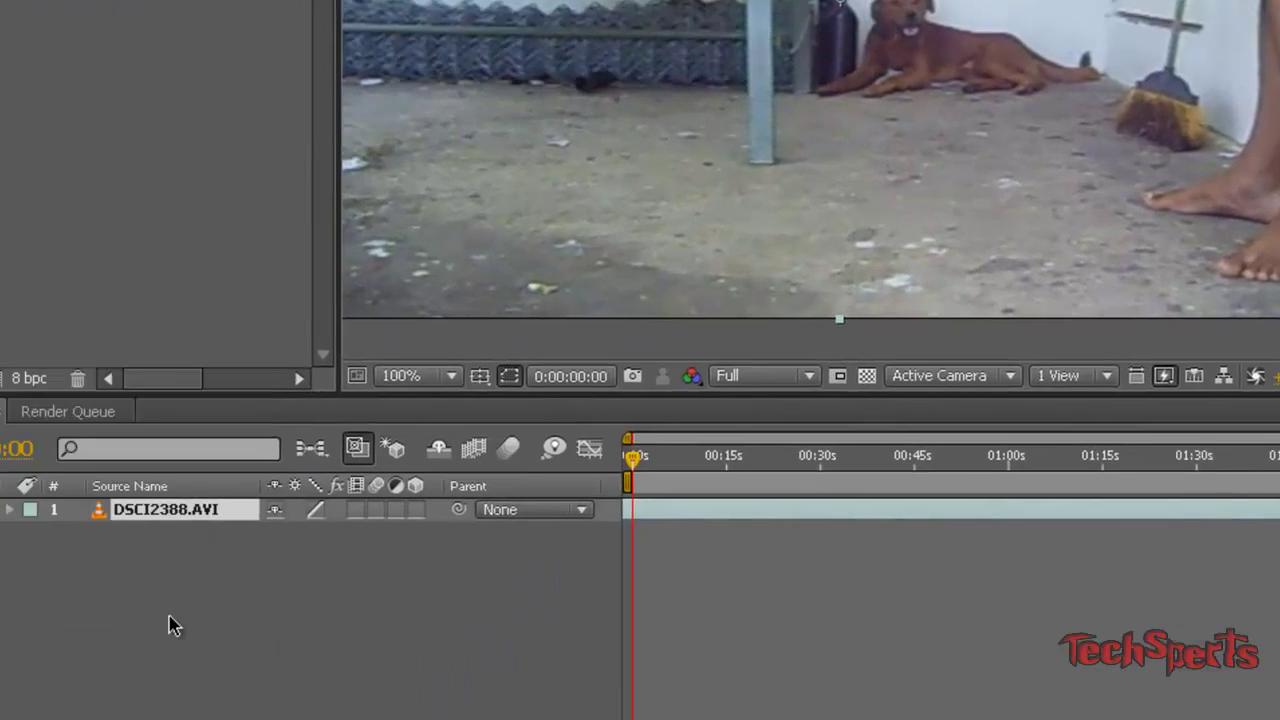
right_click(282, 516)
mouse_move(295, 530)
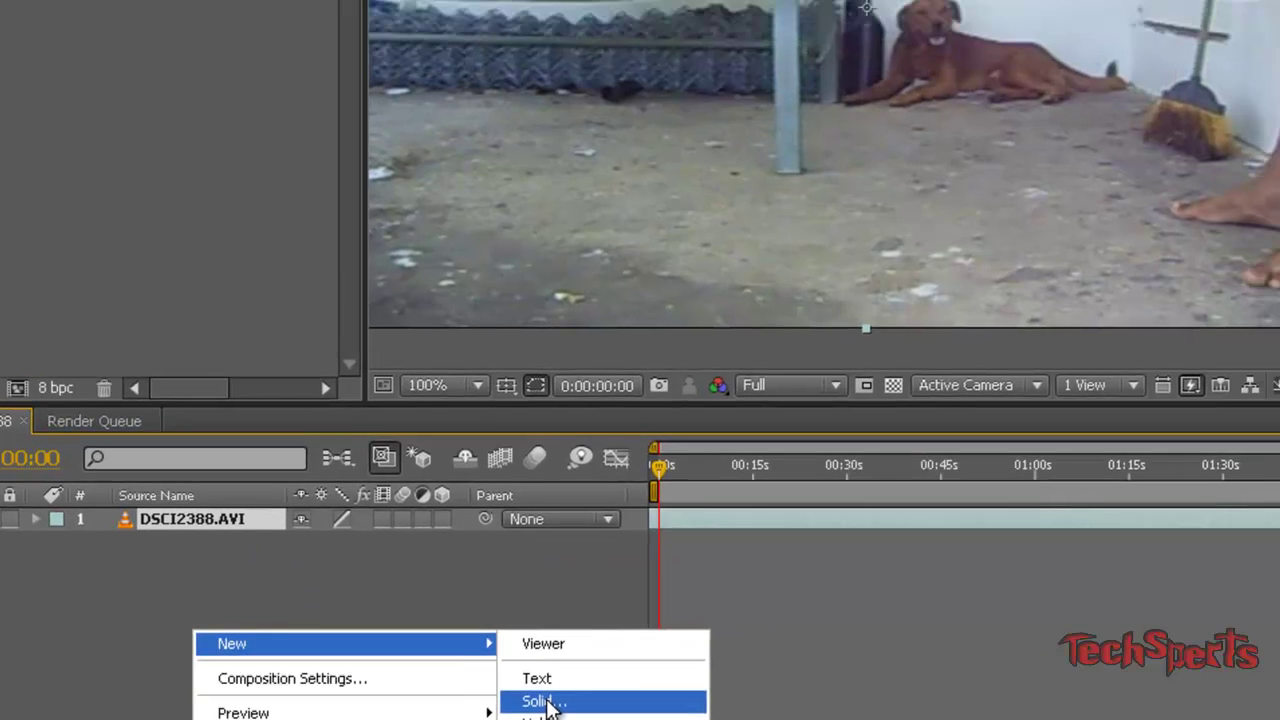
click(608, 588)
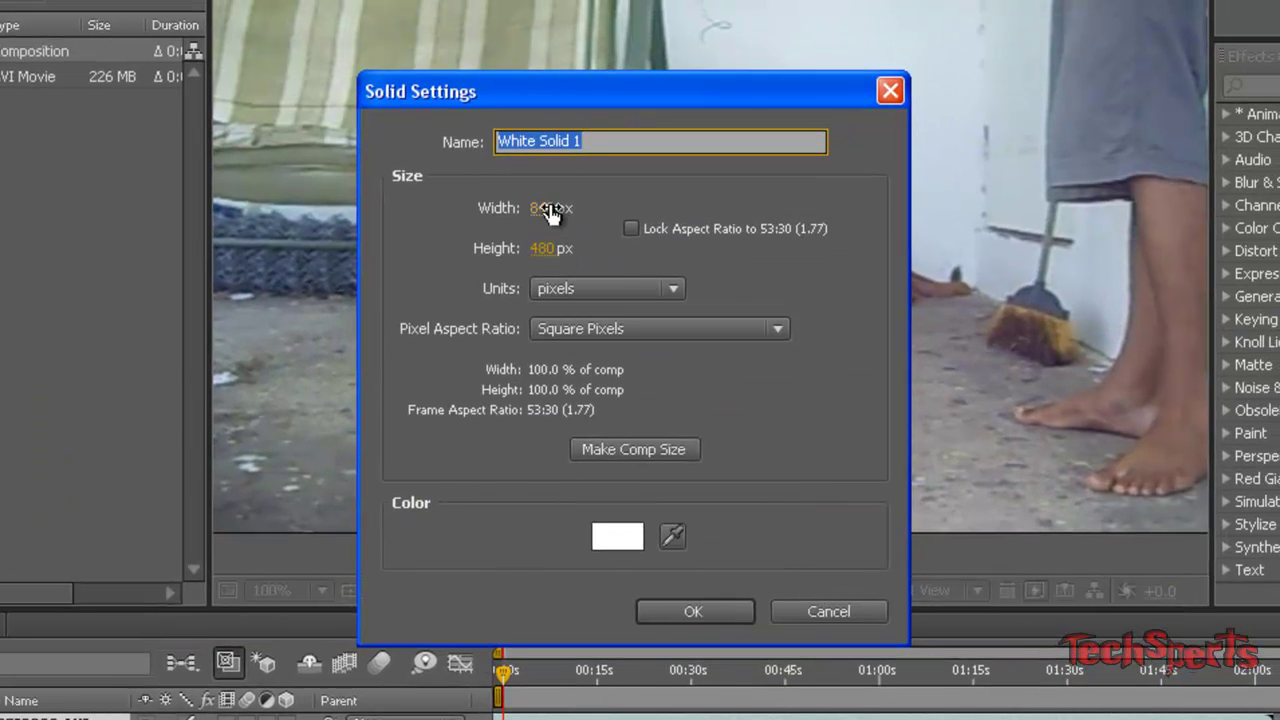
click(540, 209)
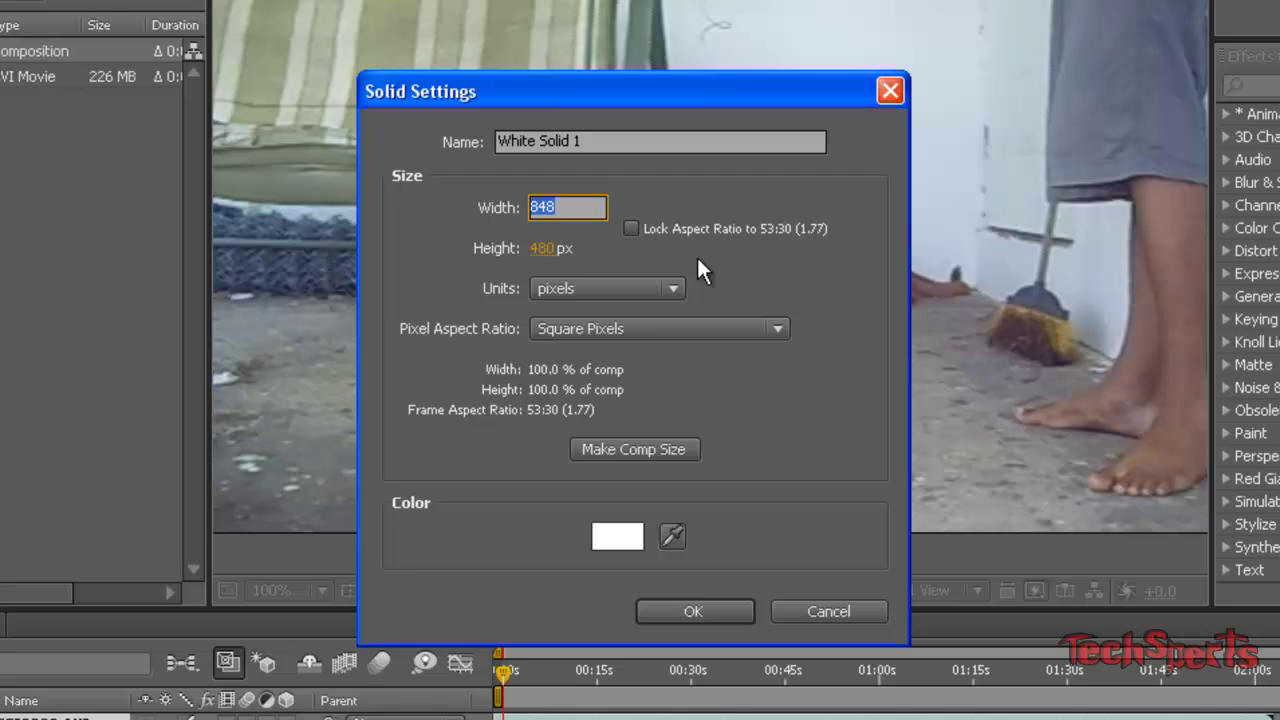
text(2000)
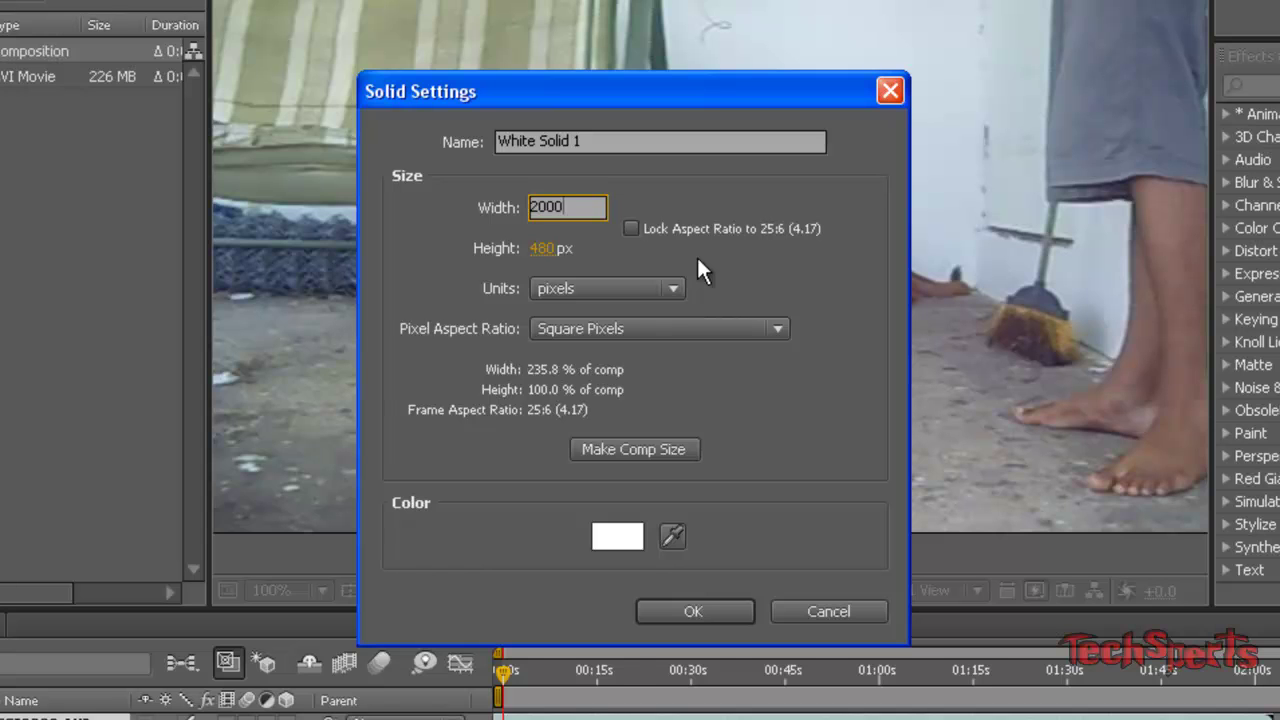
click(545, 248)
text(2000)
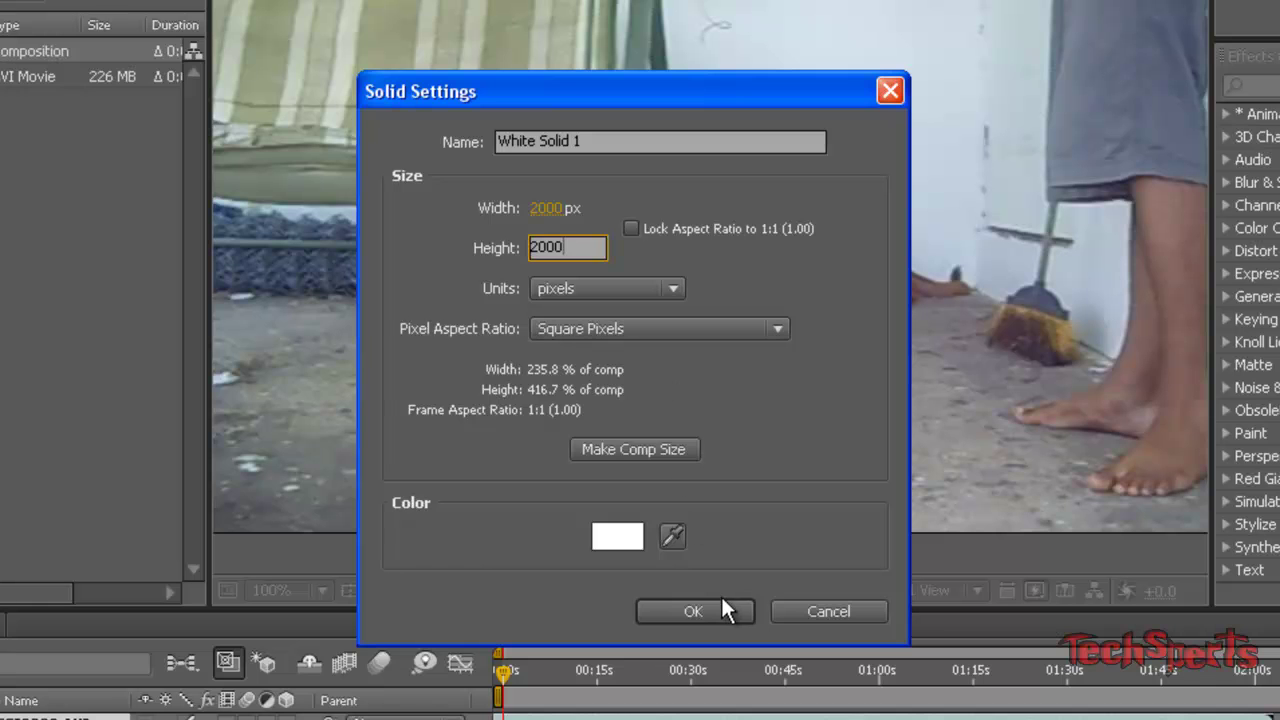
click(681, 612)
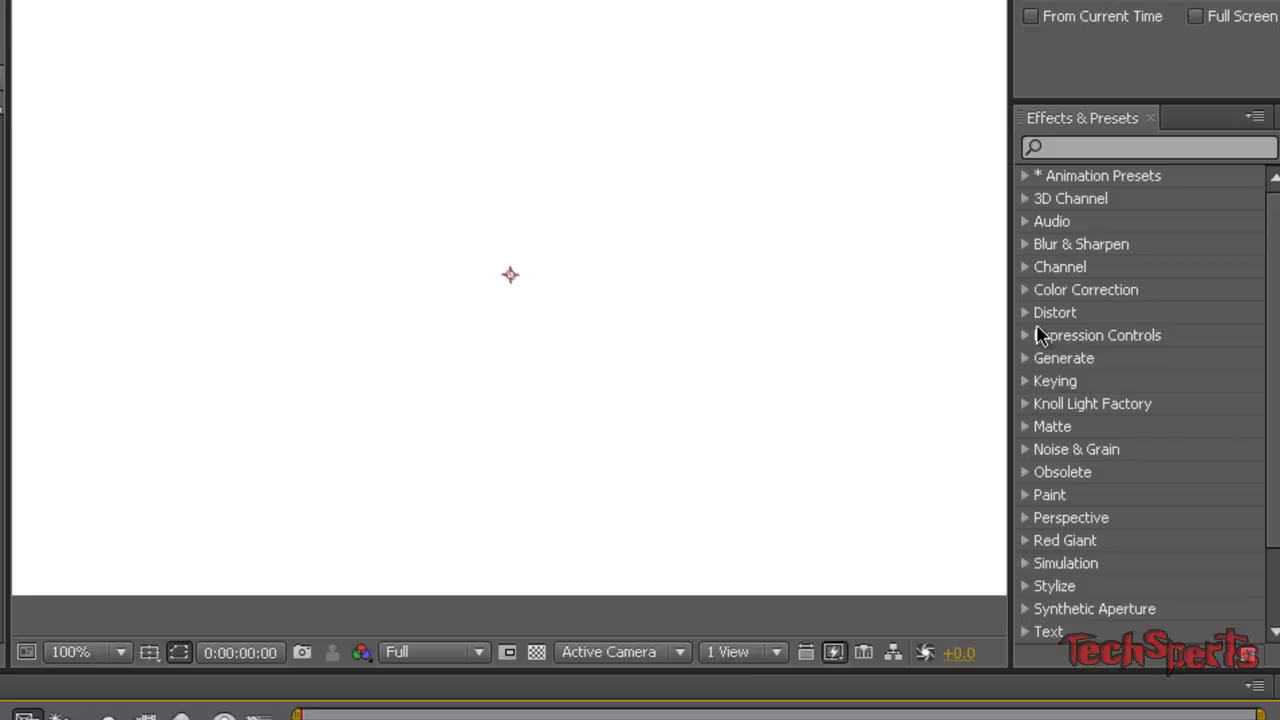
- Browse Animation Presets to the Trapcode Particular HD presets and select t2_FireStarter_HD
click(1025, 177)
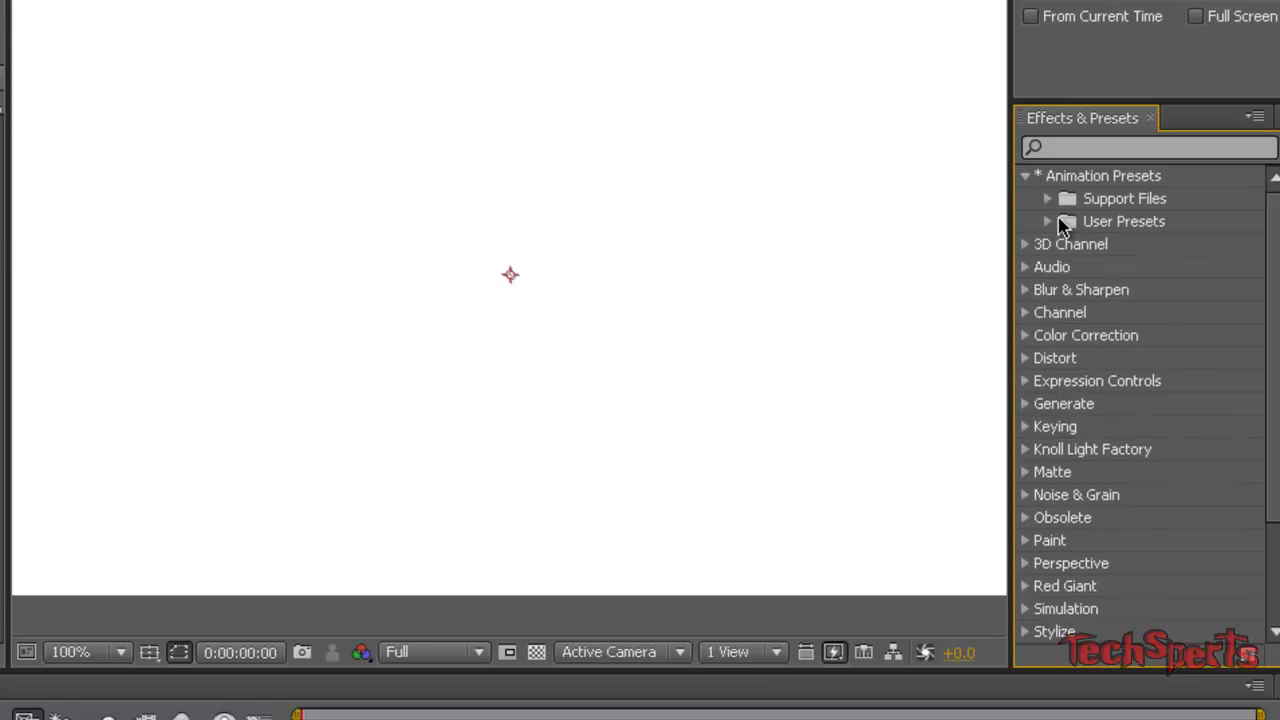
click(1048, 221)
click(1048, 221)
click(1048, 198)
click(1069, 246)
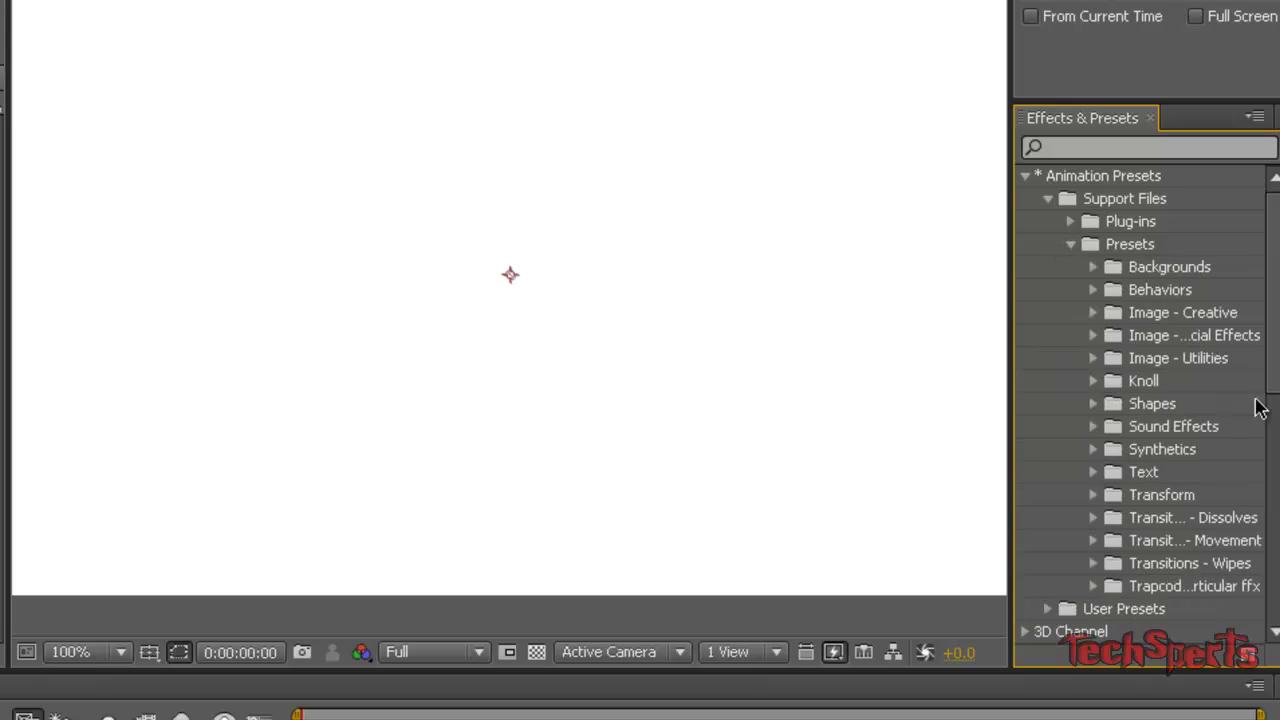
scroll(1252, 415, down, 5)
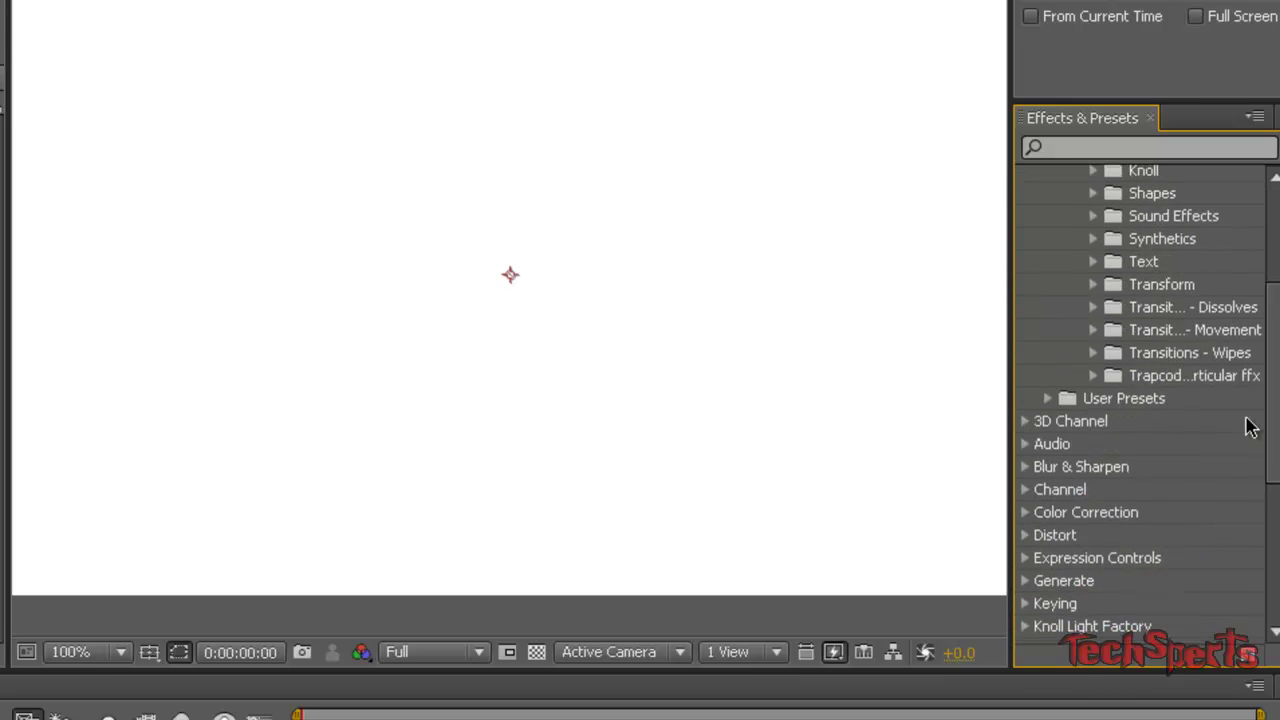
click(1094, 378)
click(1116, 399)
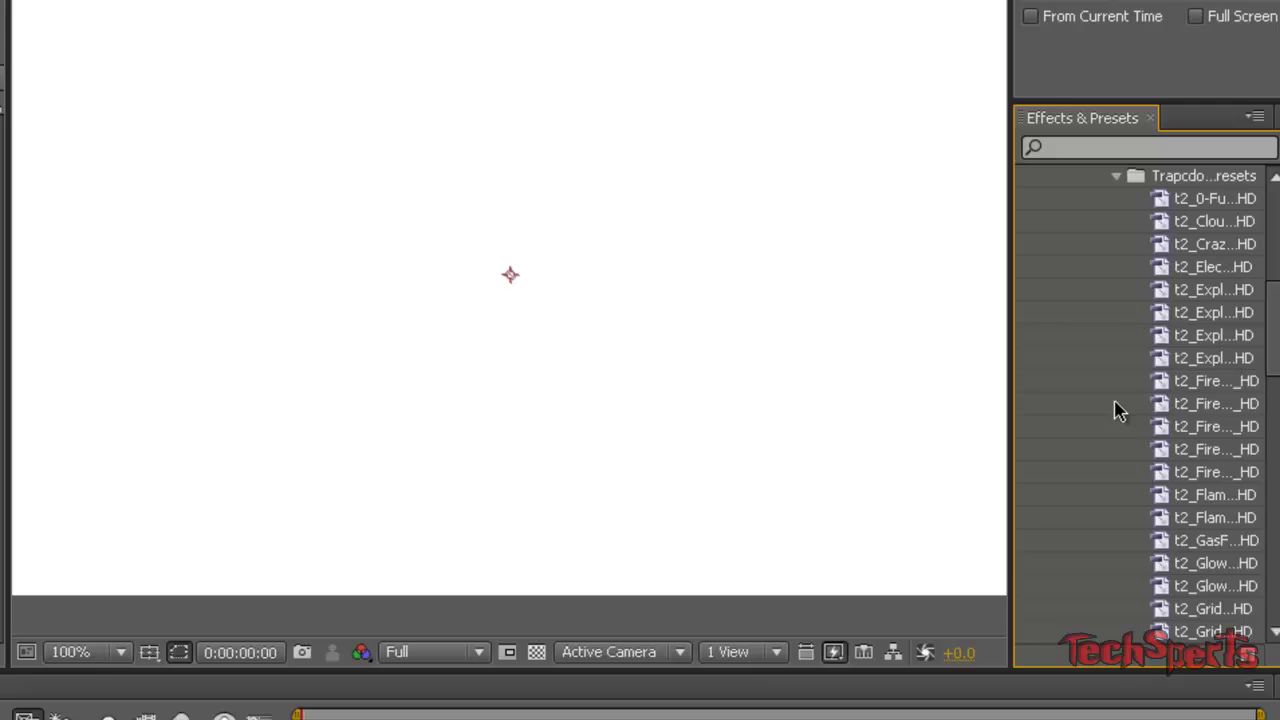
drag(1013, 264, 838, 276)
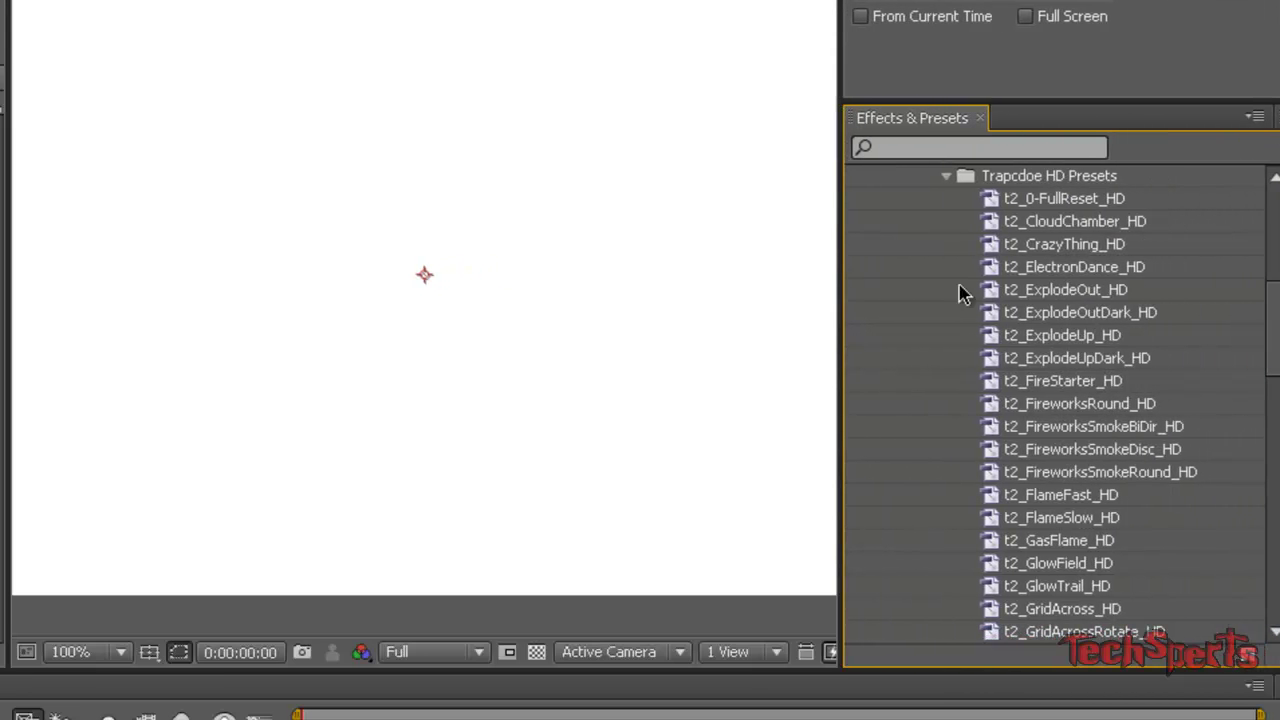
click(1080, 388)
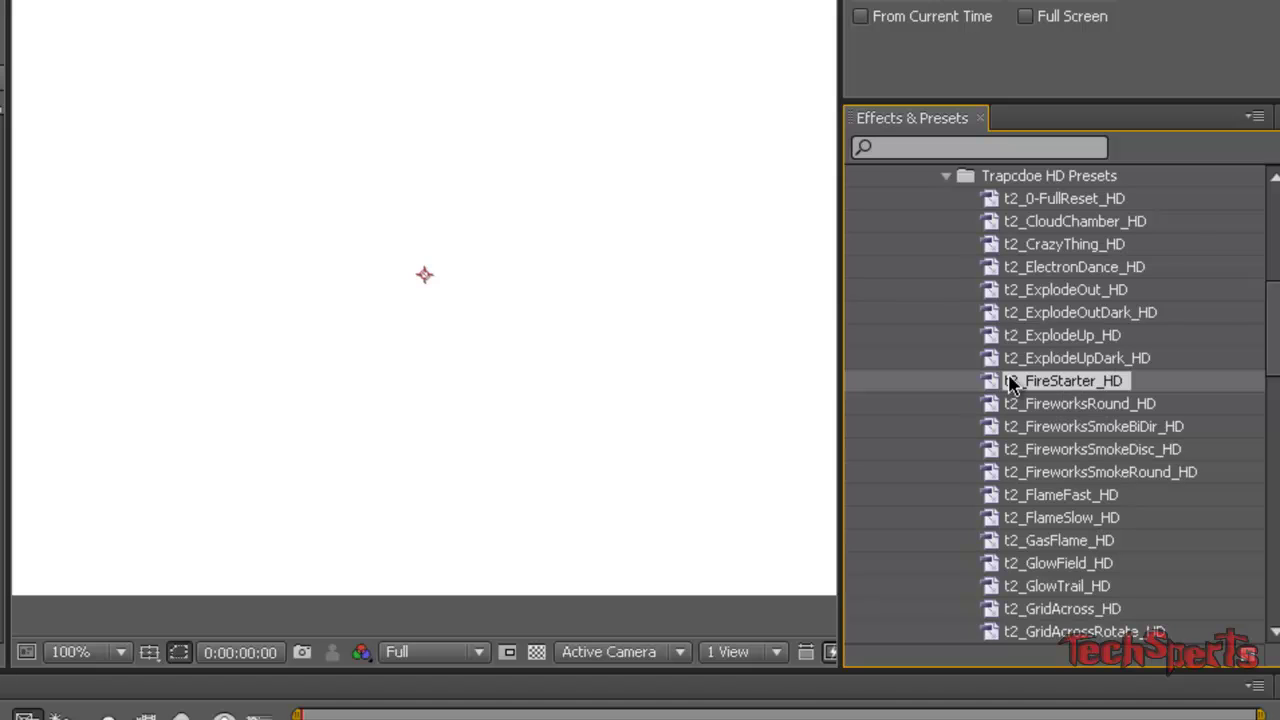
- Apply t2_FireStarter_HD to the white solid and scrub the footage to preview the fire trail
drag(1075, 393, 599, 276)
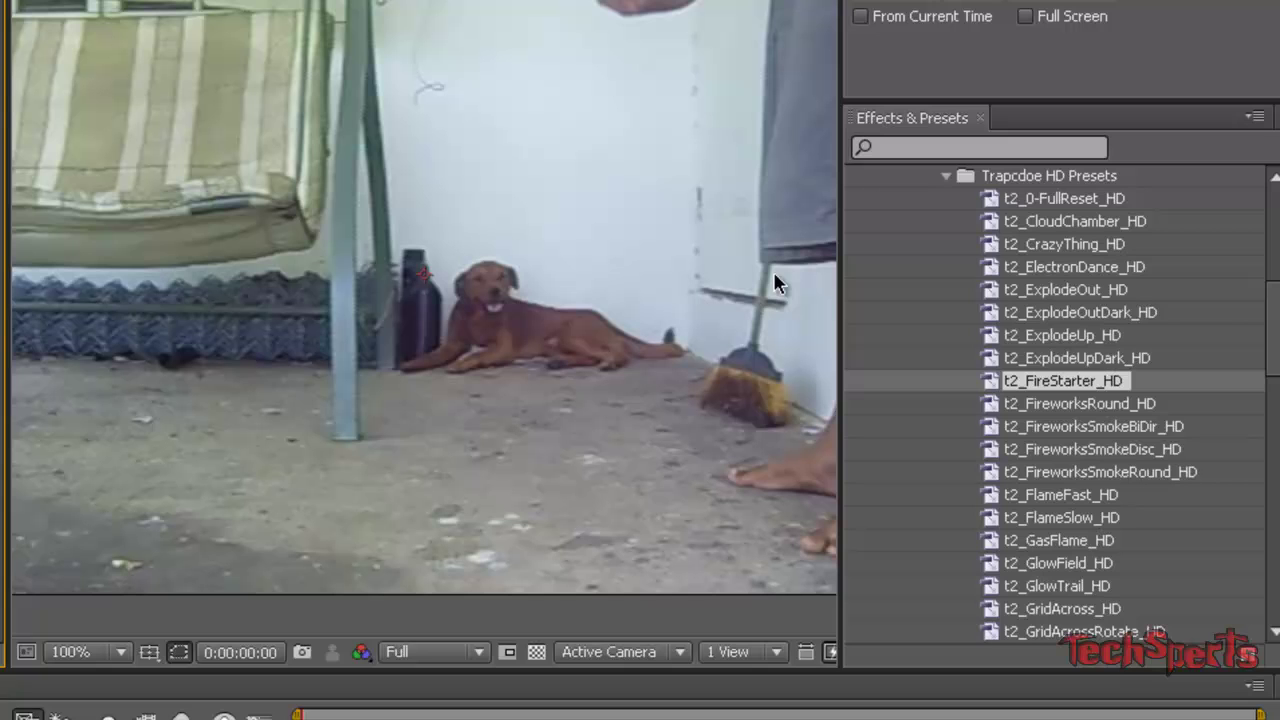
scroll(1243, 336, up, 7)
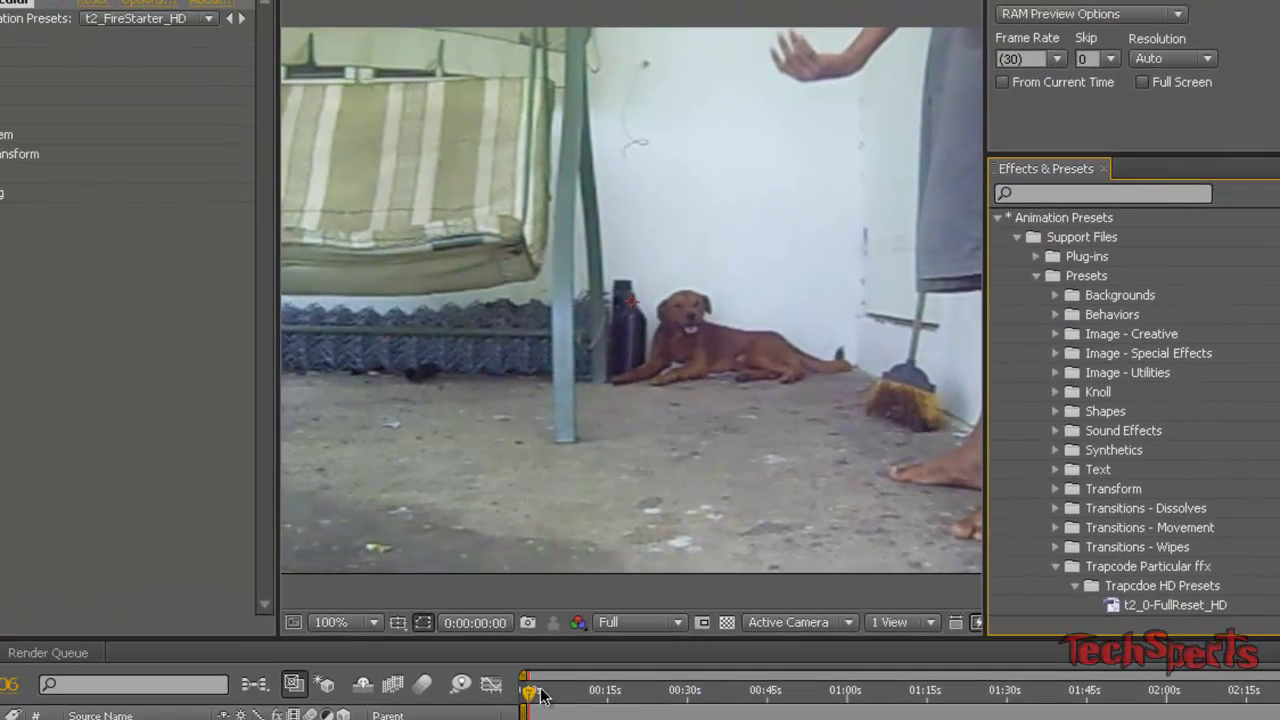
drag(349, 719, 409, 719)
drag(582, 697, 517, 695)
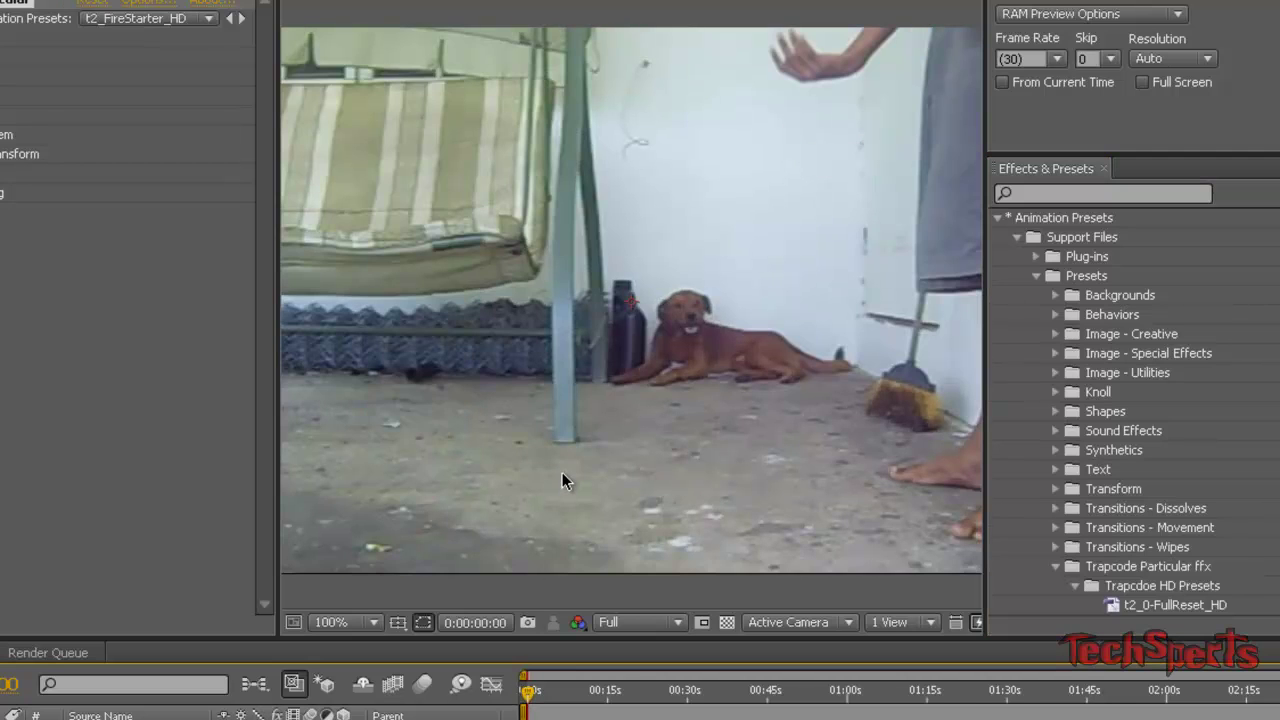
- Select the Particular emitter and, at 0:00:02:04, drag it next to the pole left of the dog
key(comma)
key(comma)
key(comma)
key(comma)
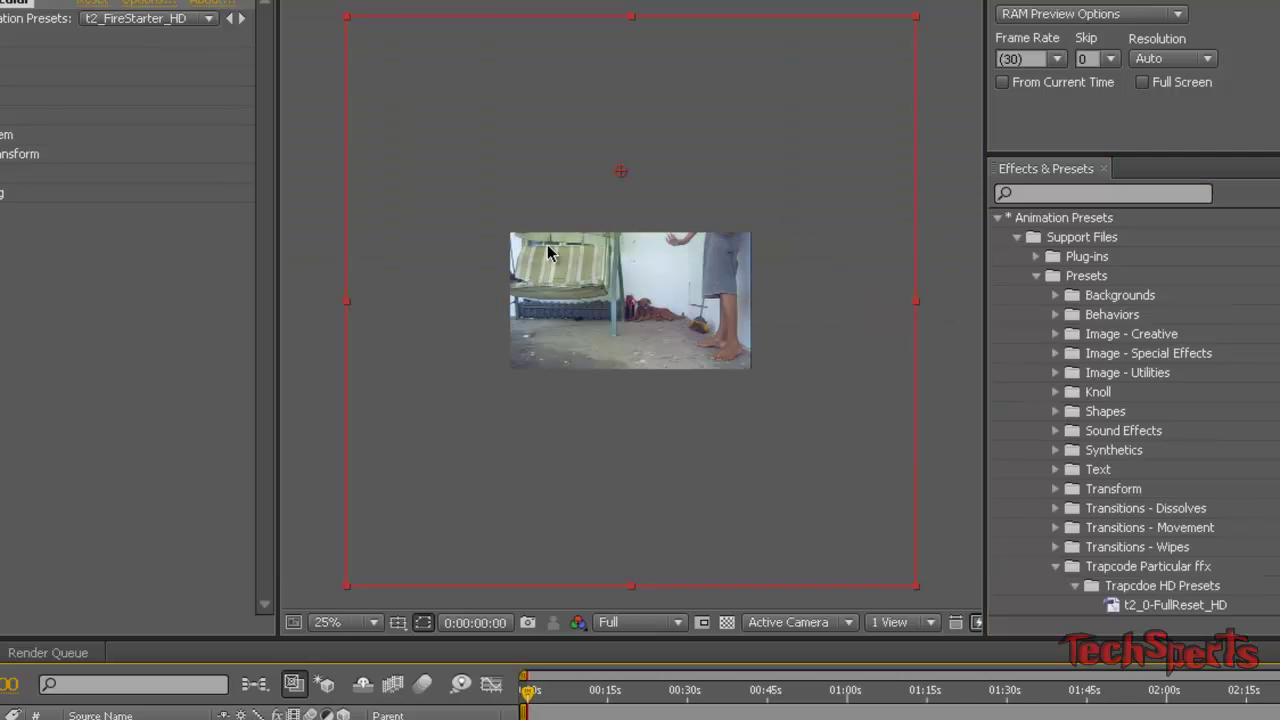
click(620, 172)
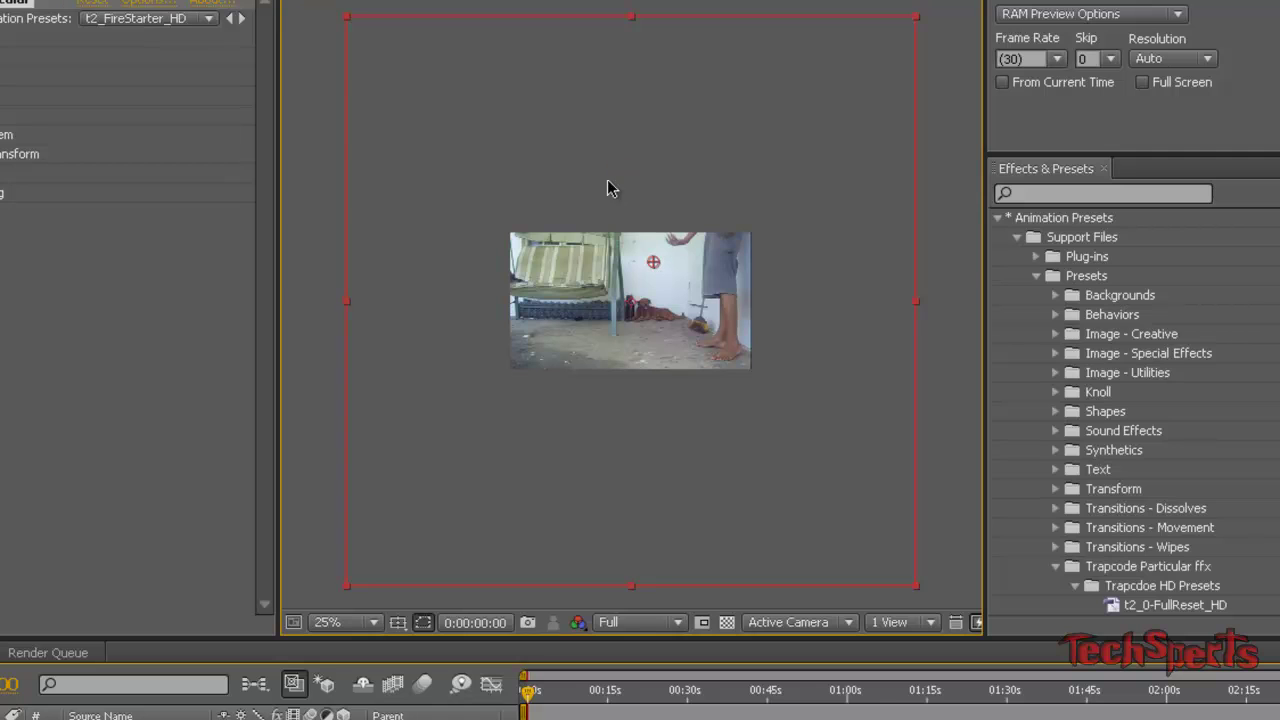
key(comma)
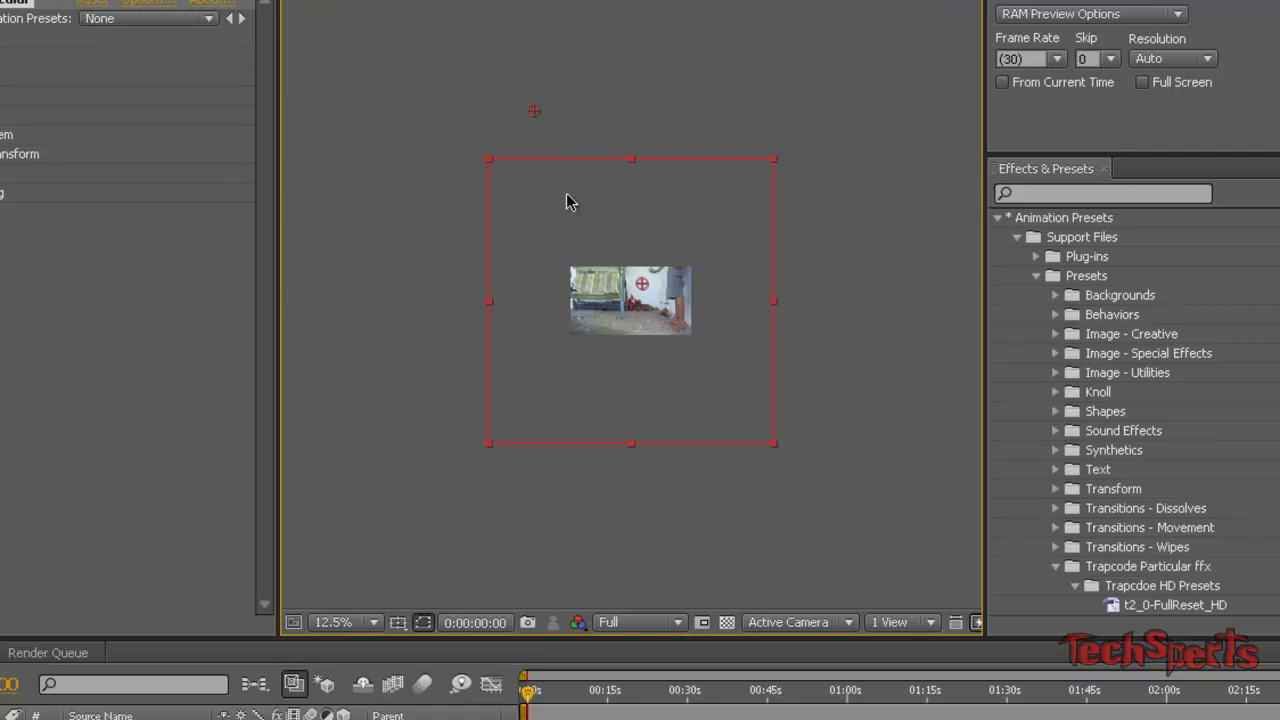
key(period)
key(period)
key(period)
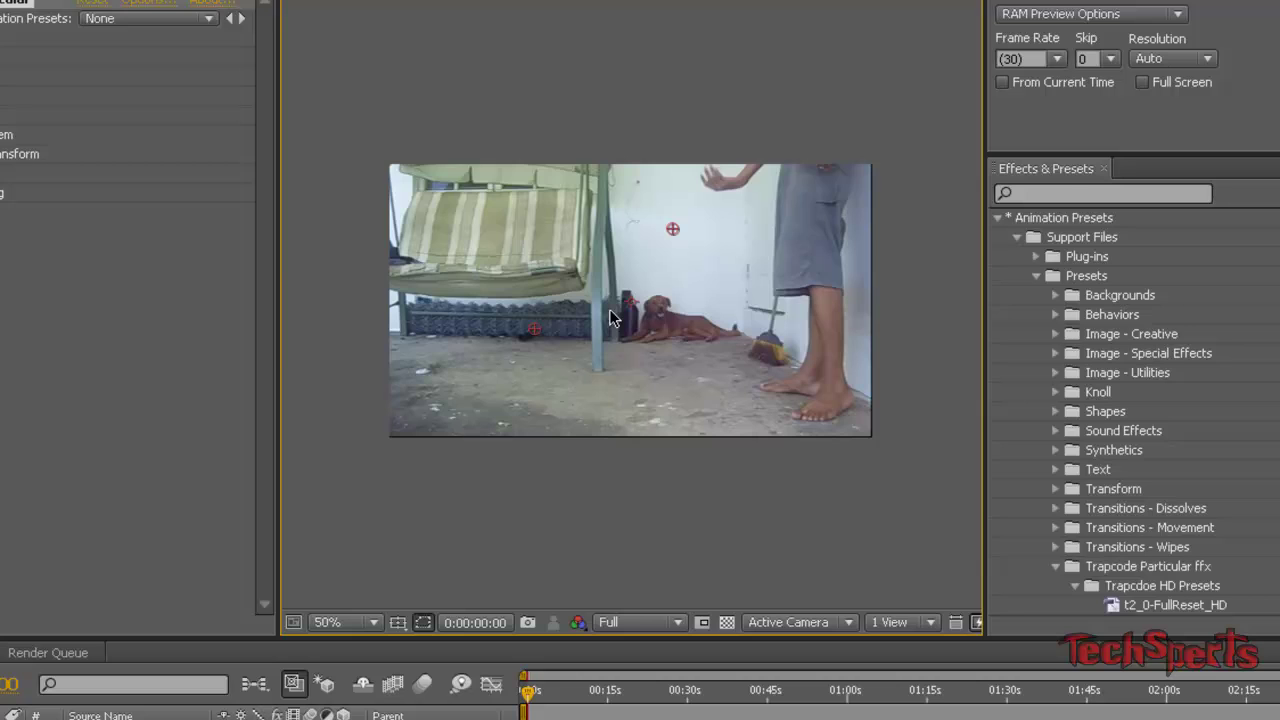
key(period)
key(period)
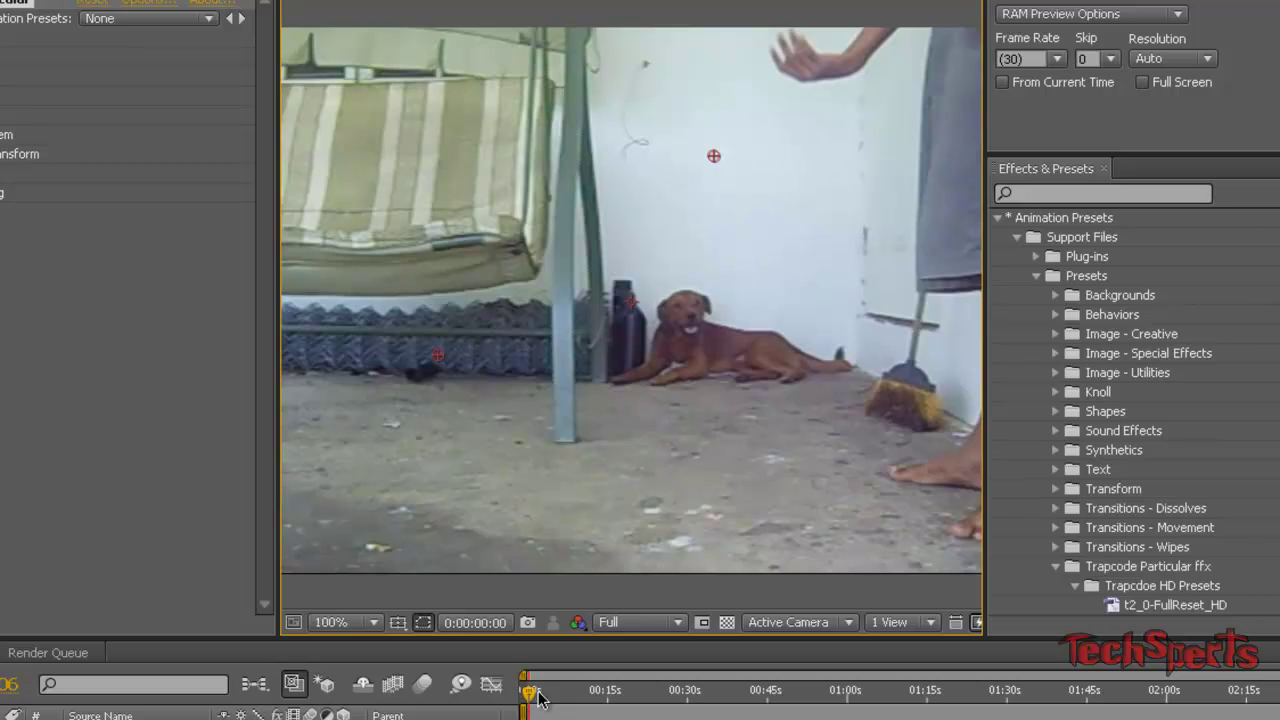
click(538, 692)
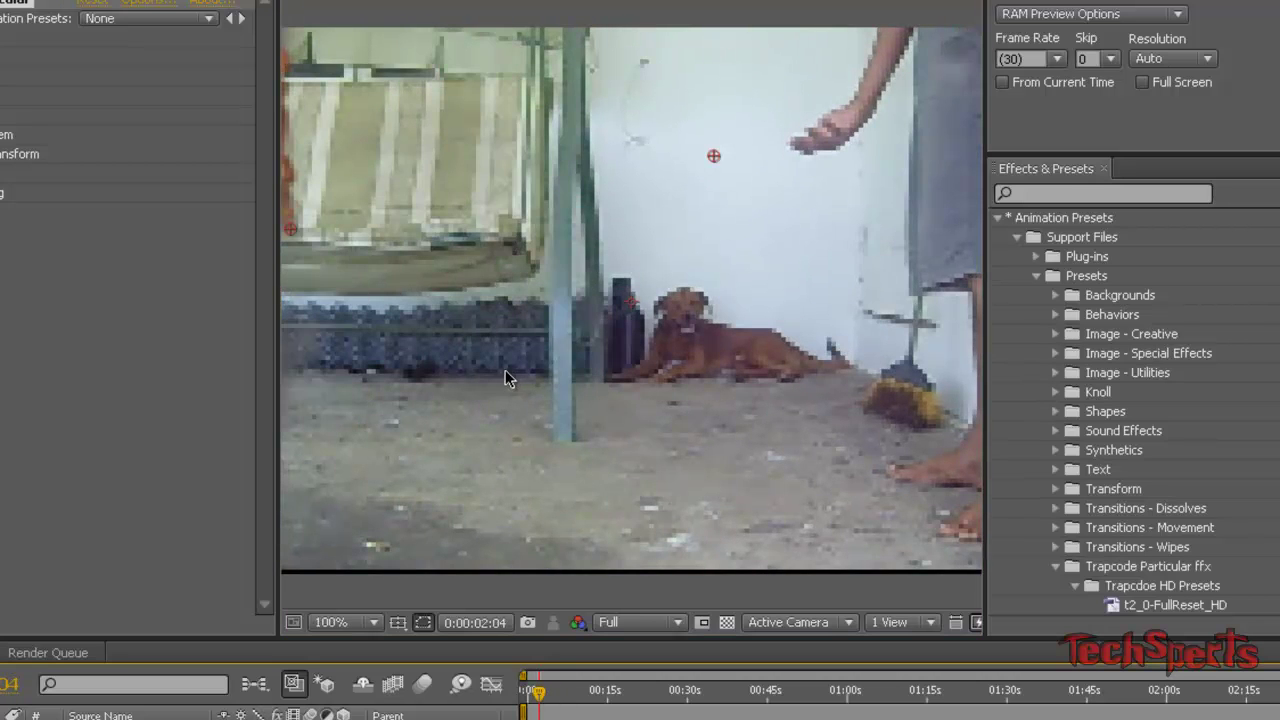
drag(314, 236, 568, 301)
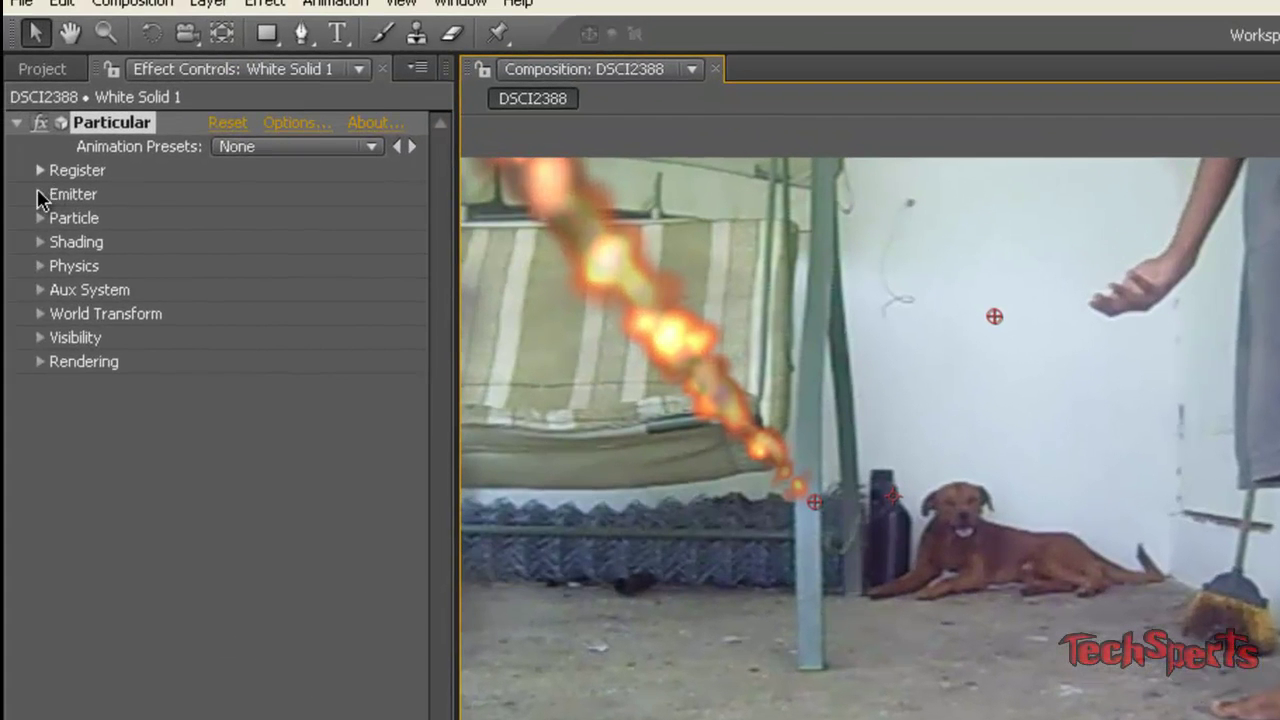
- Set Particular's Physics Gravity to -880 so dark smoke rises from the fireball
click(38, 196)
scroll(86, 205, down, 1)
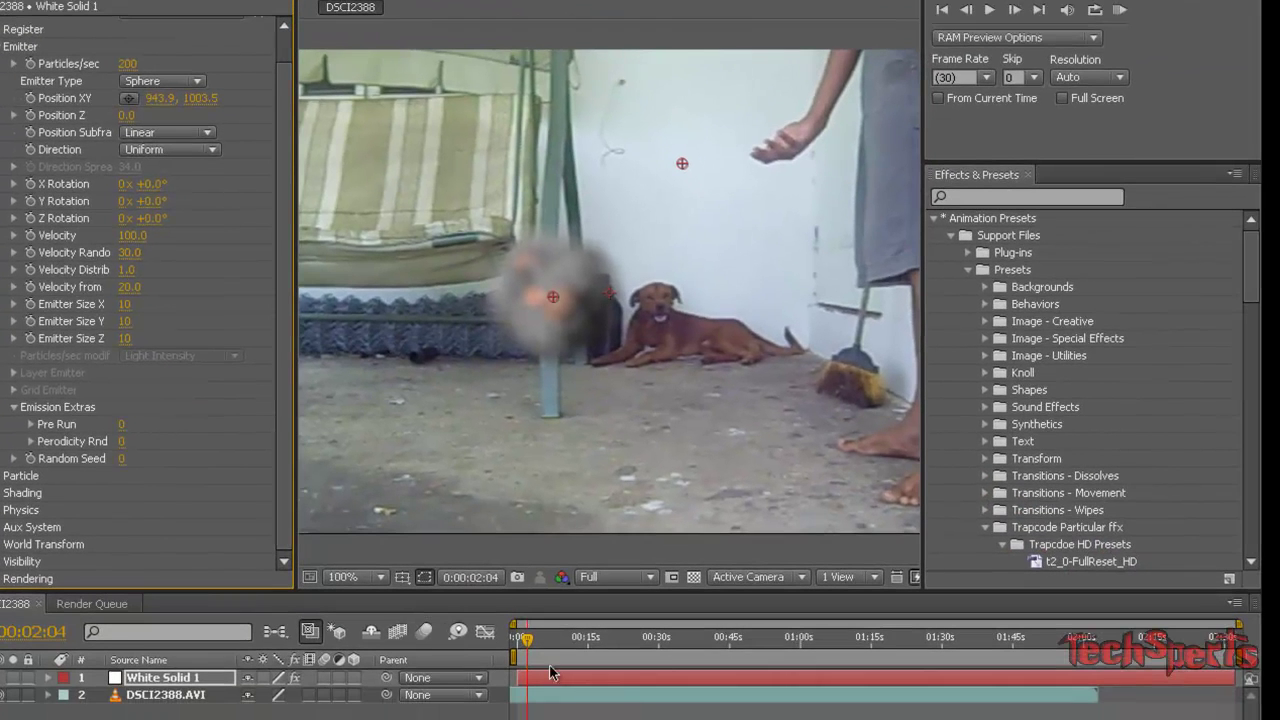
drag(530, 638, 568, 630)
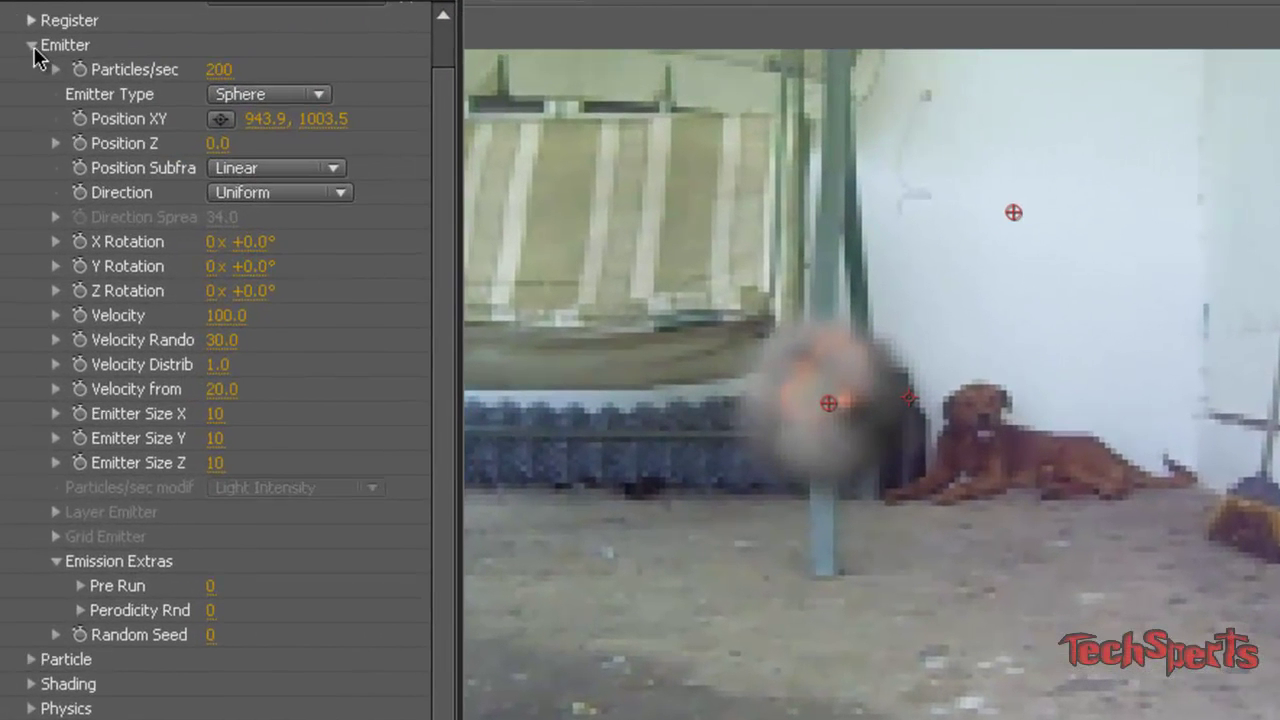
click(33, 47)
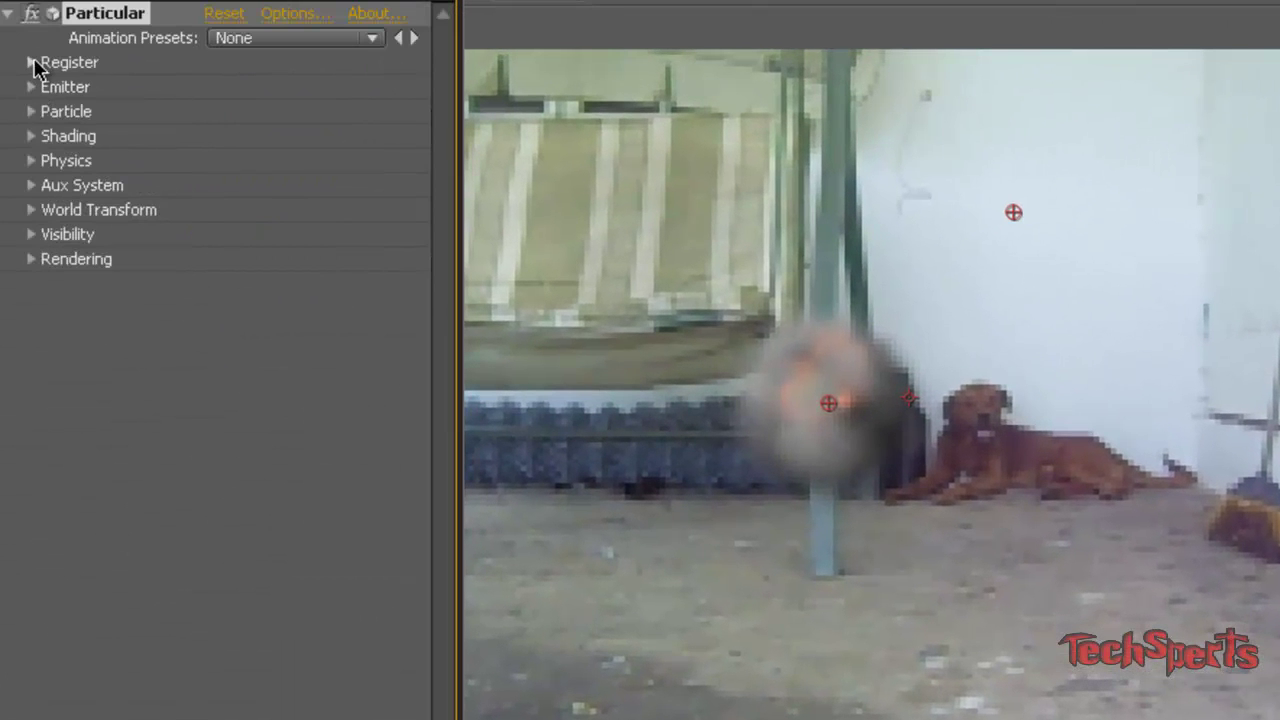
click(31, 161)
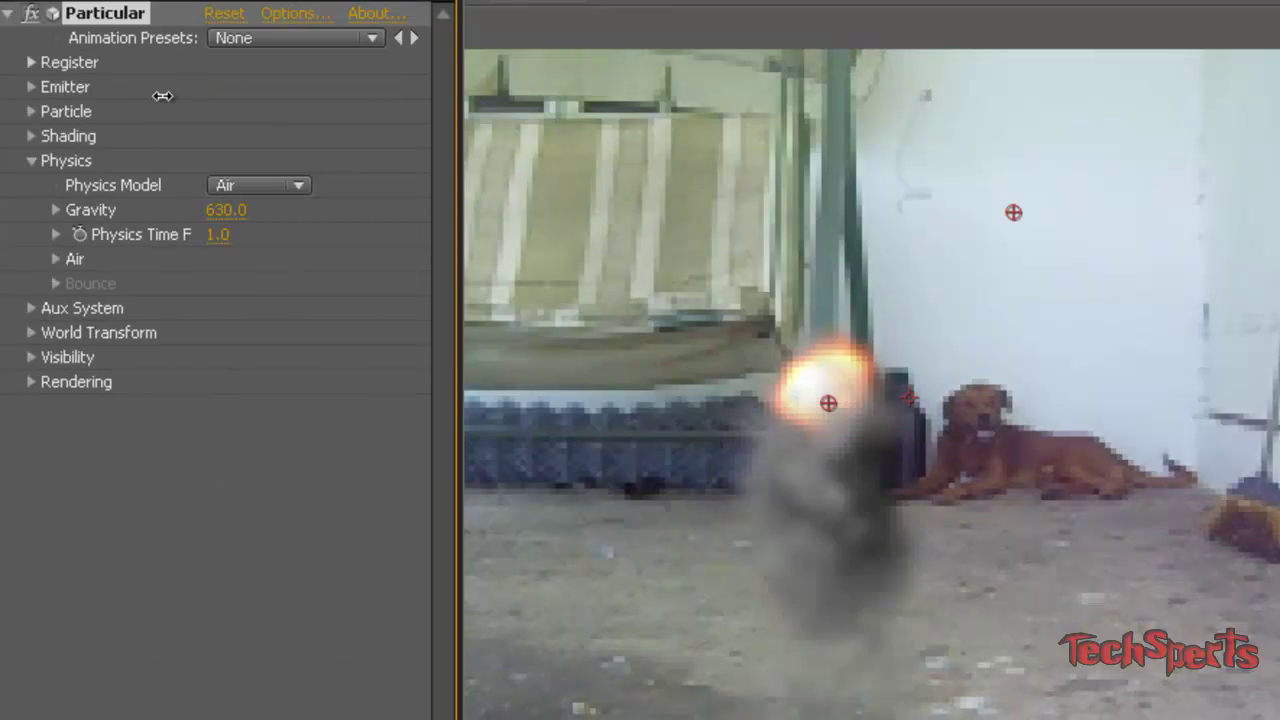
drag(157, 94, 157, 109)
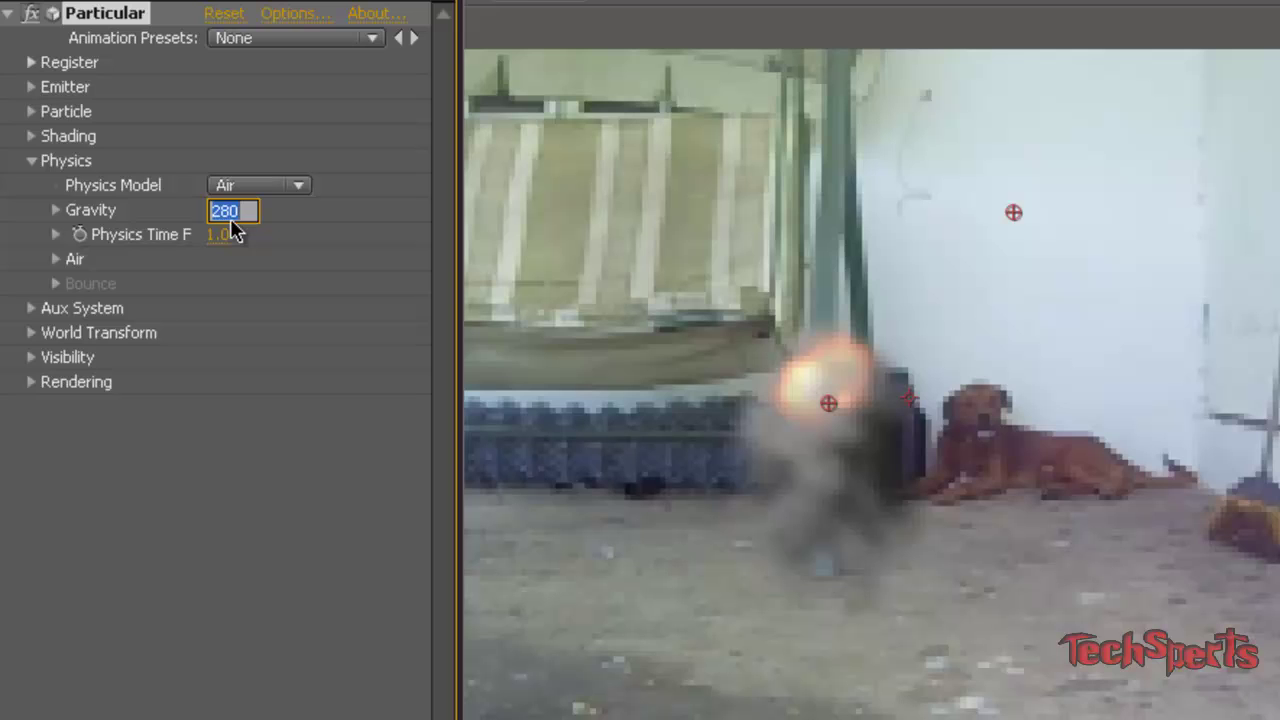
text(-880)
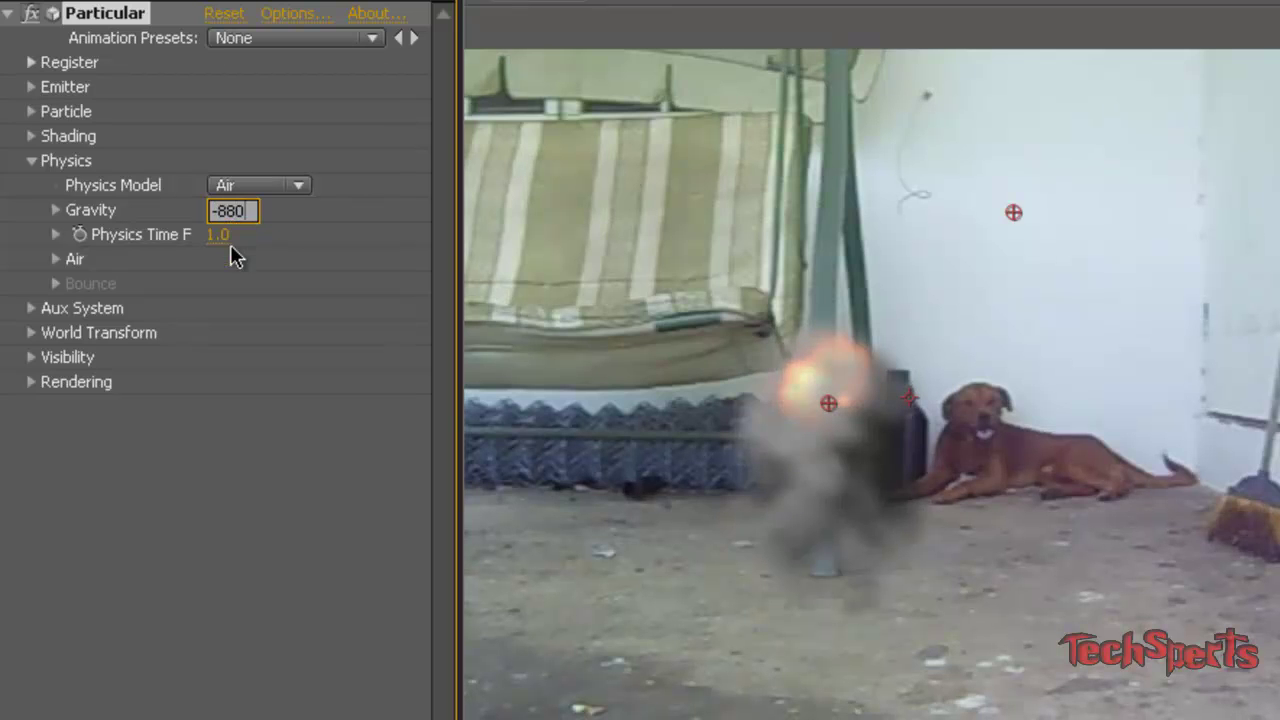
click(240, 566)
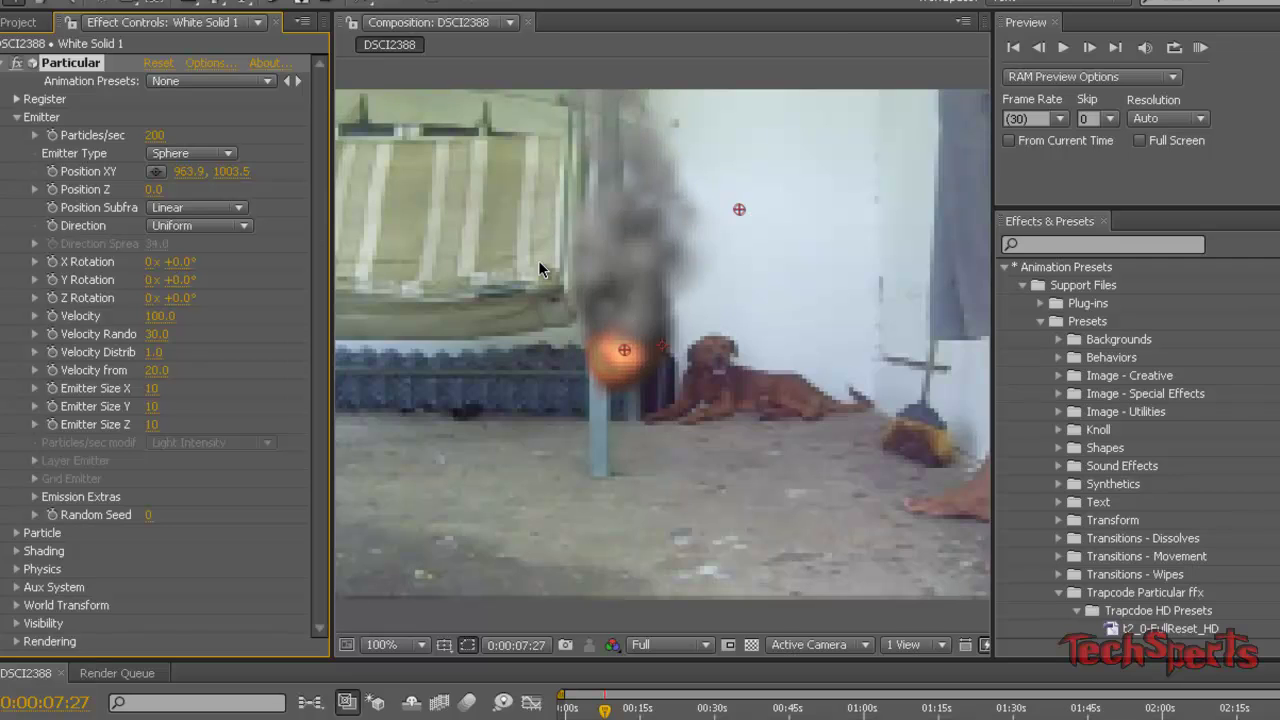
scroll(538, 260, down, 1)
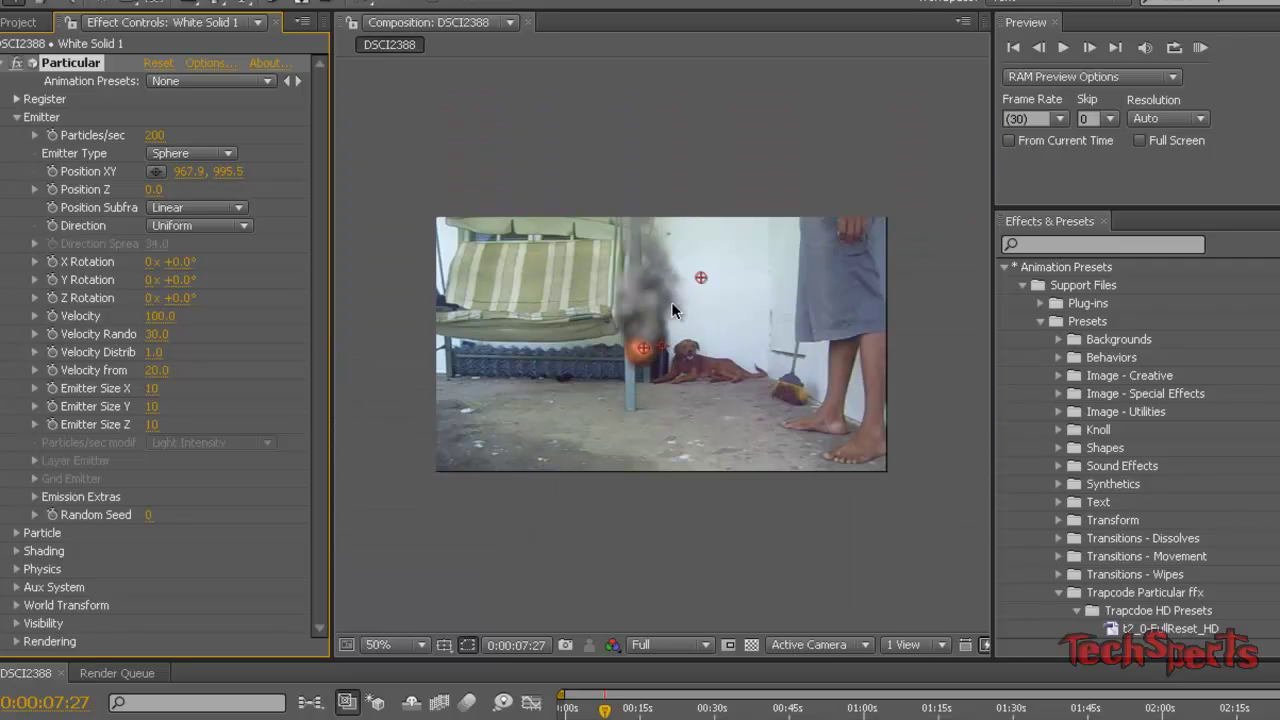
- Move the emitter above the frame to 1169.9, 695.5, check early frames, and select White Solid 1
drag(671, 302, 752, 189)
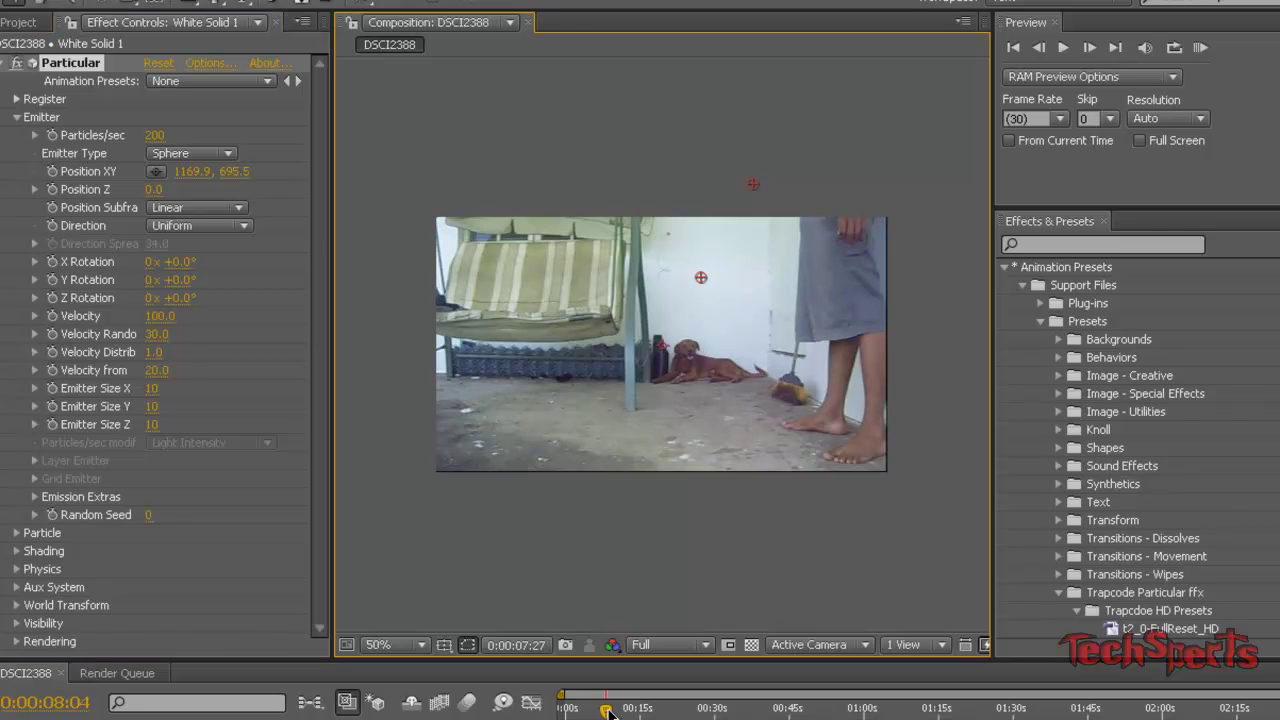
drag(607, 710, 566, 711)
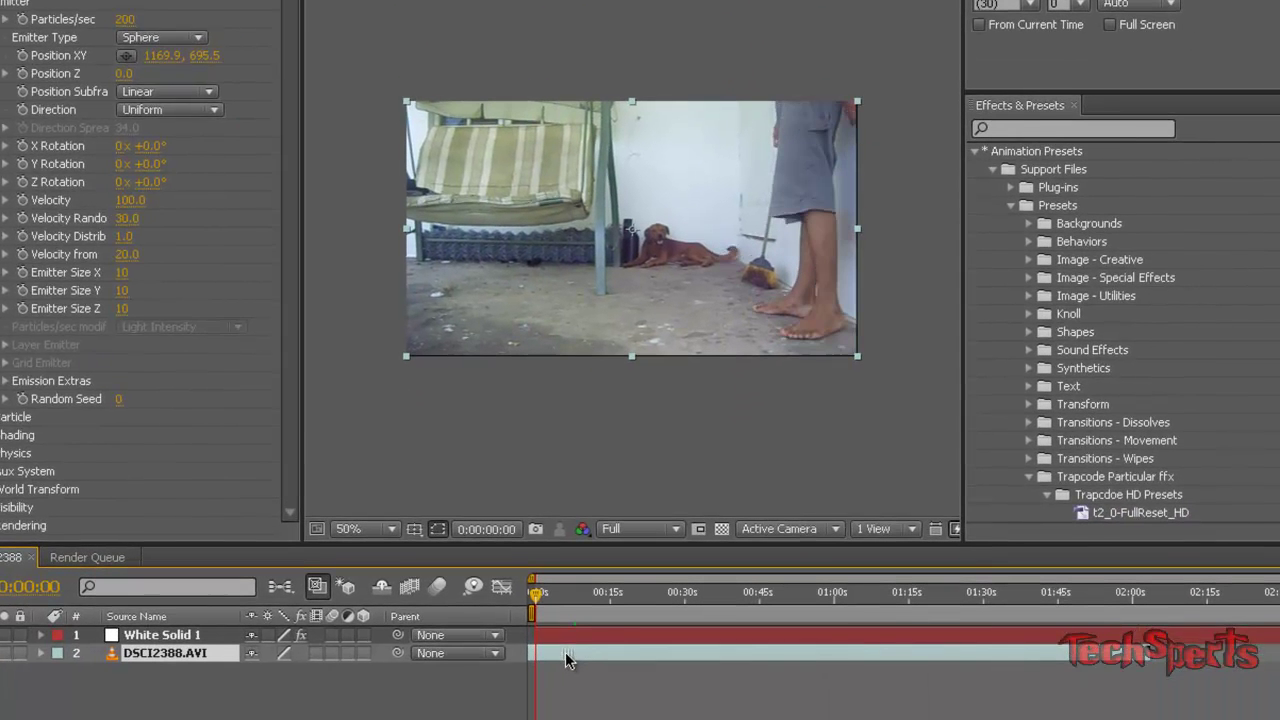
click(565, 655)
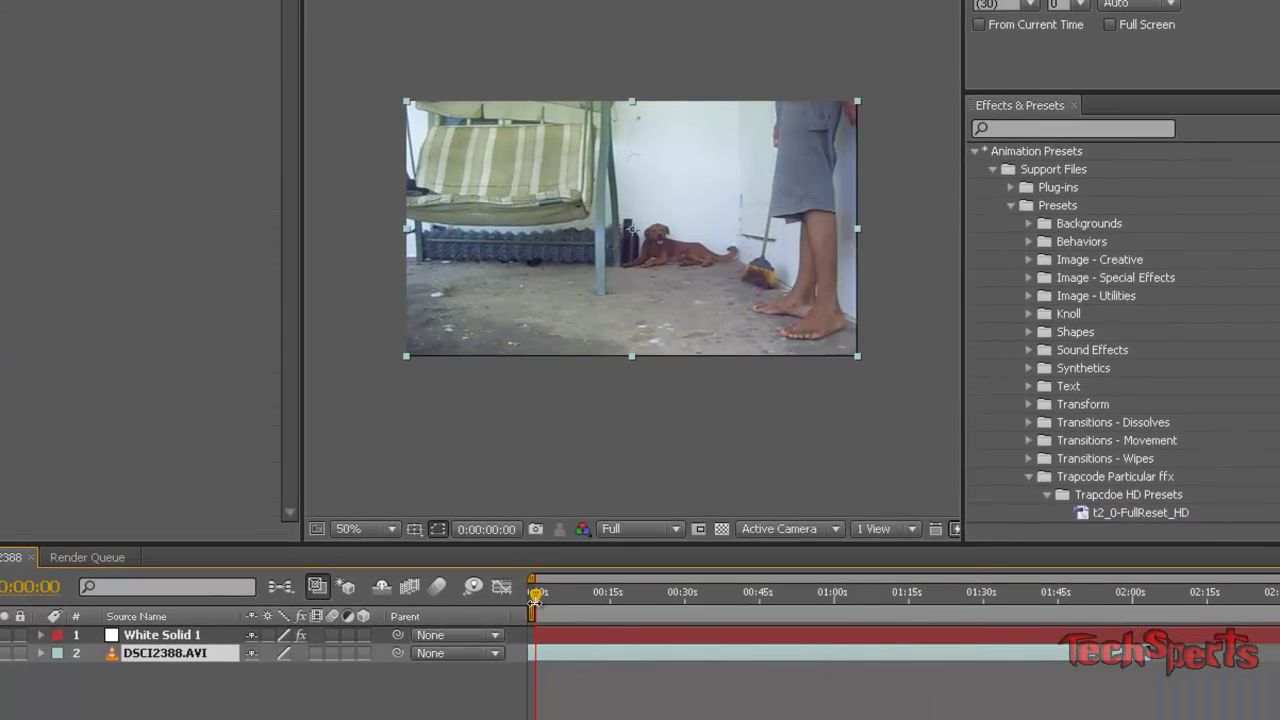
drag(538, 594, 542, 597)
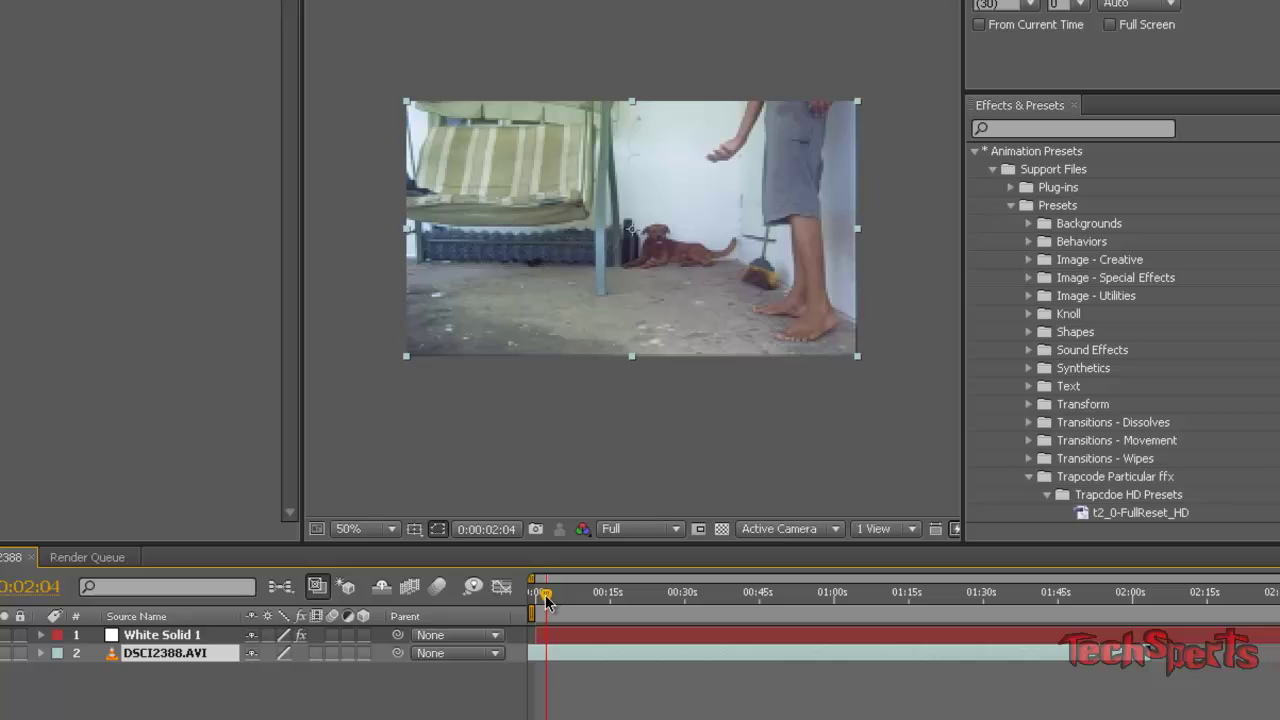
drag(546, 598, 538, 598)
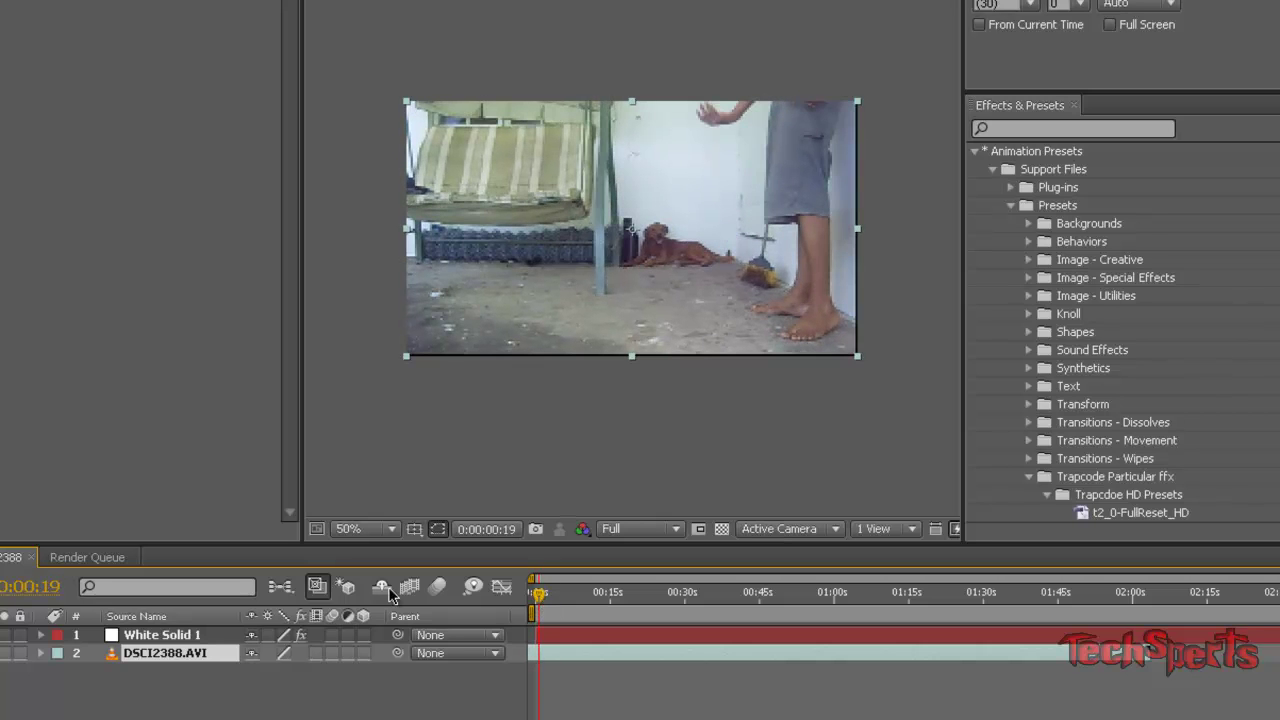
click(155, 635)
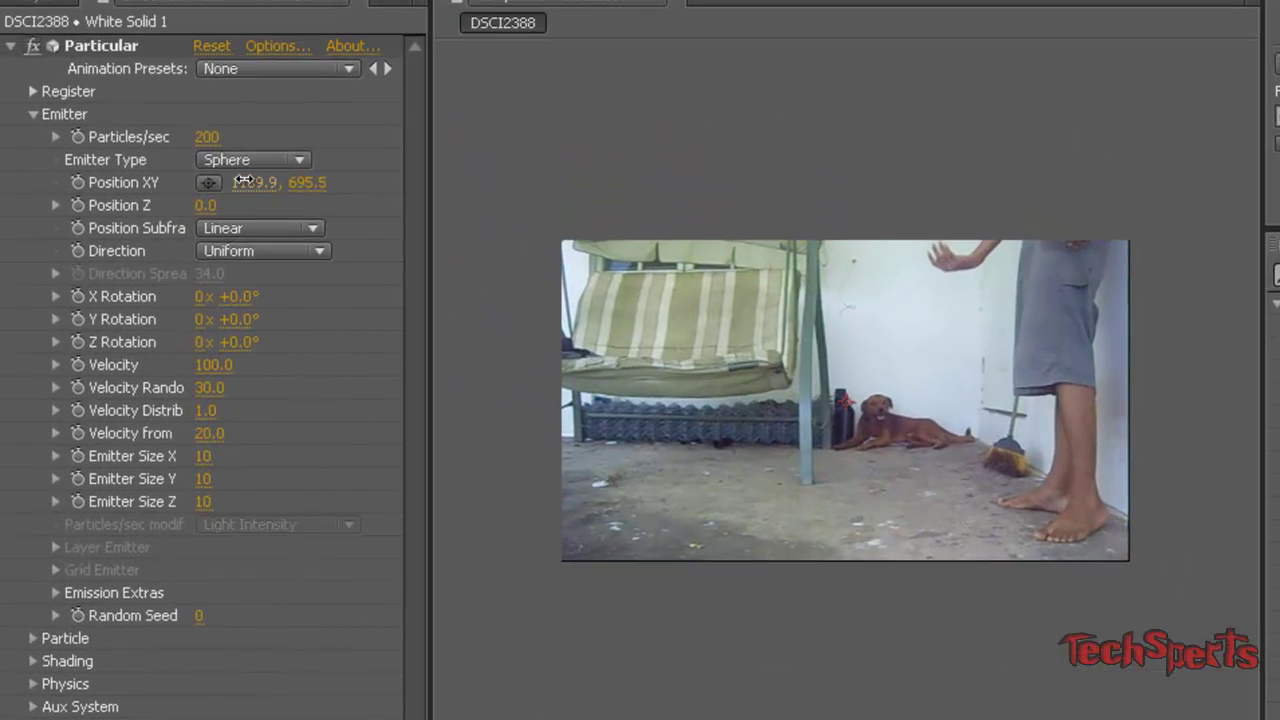
- Keyframe the emitter Position frame by frame so the fireball follows the lowering hand to 1168.9, 833.5
drag(243, 180, 246, 180)
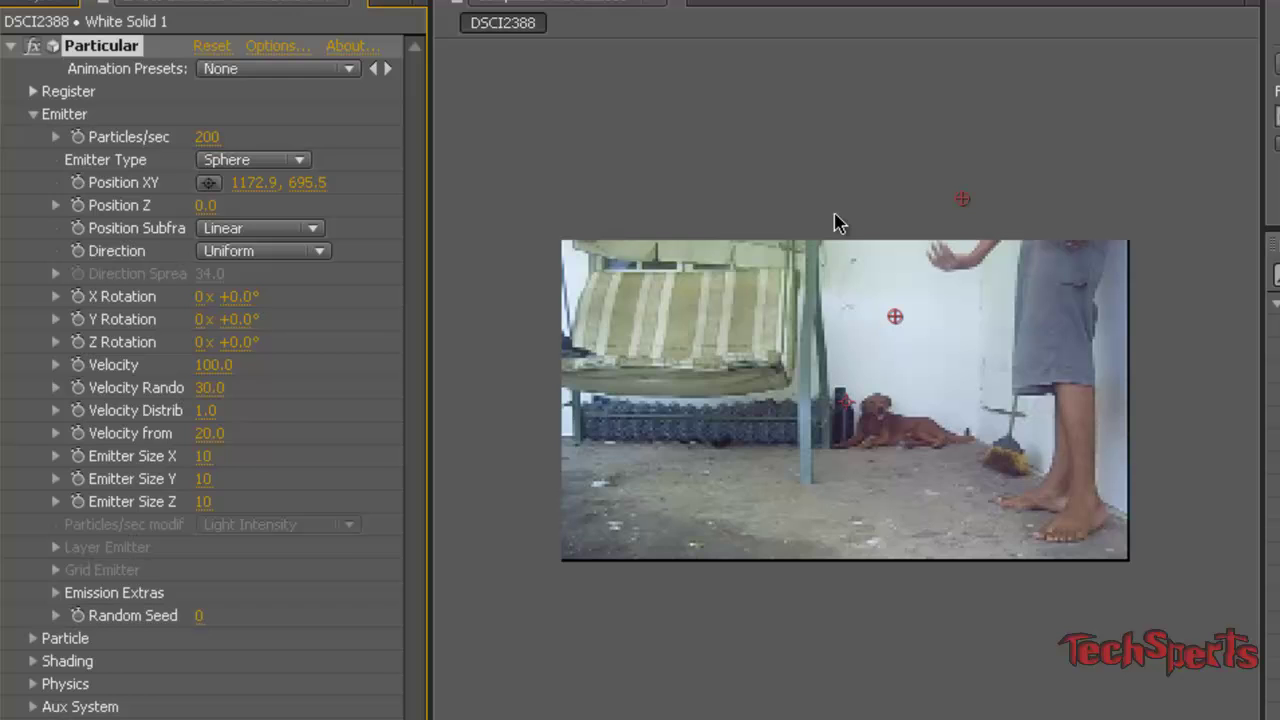
drag(962, 200, 963, 228)
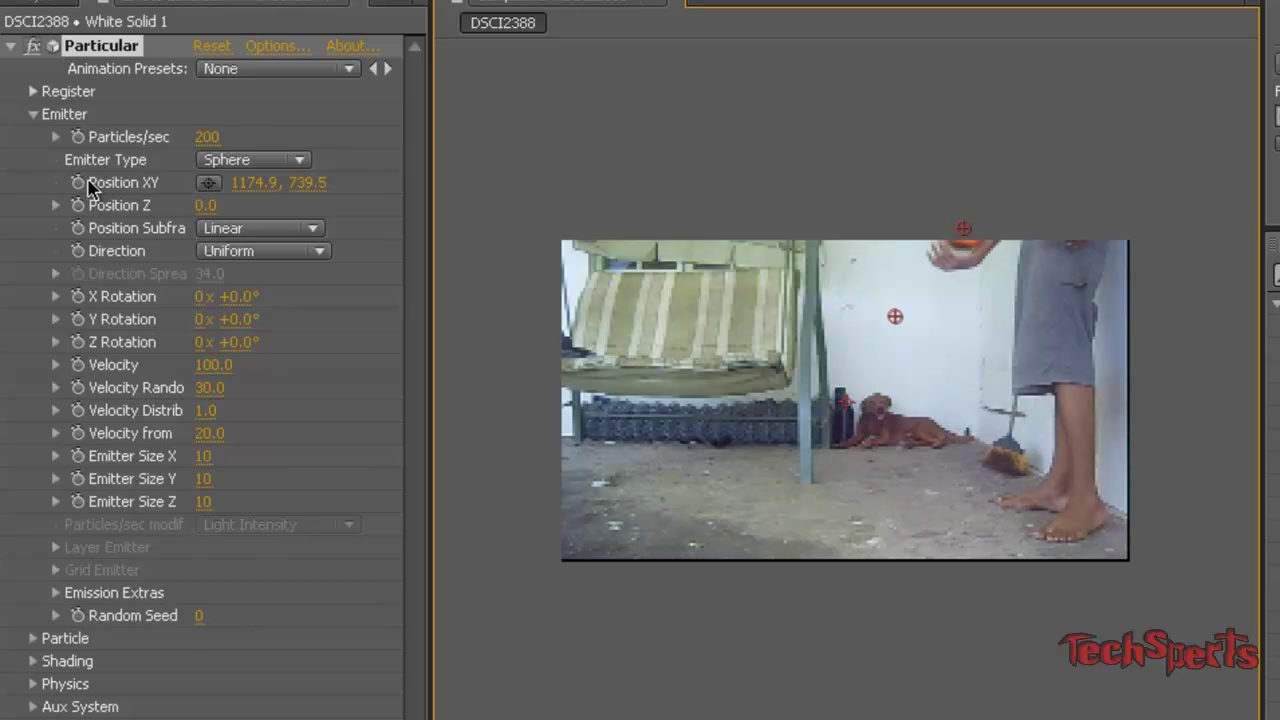
click(77, 182)
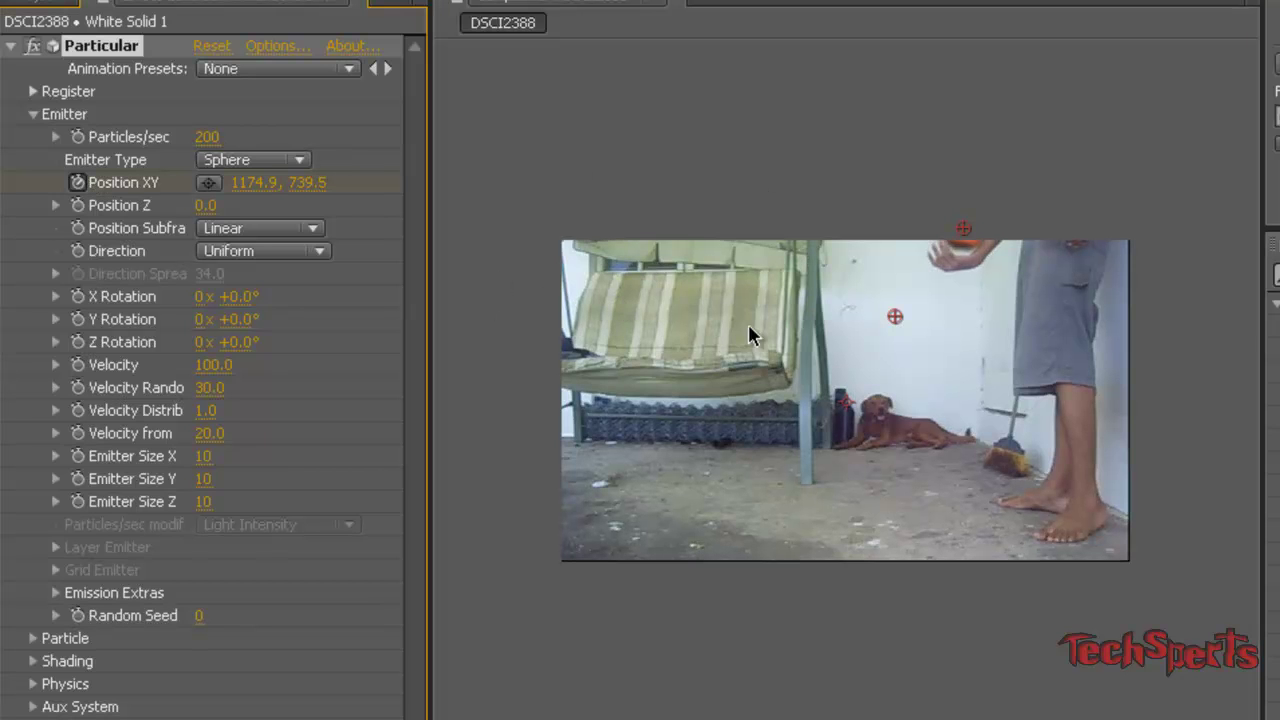
key(Page_Down)
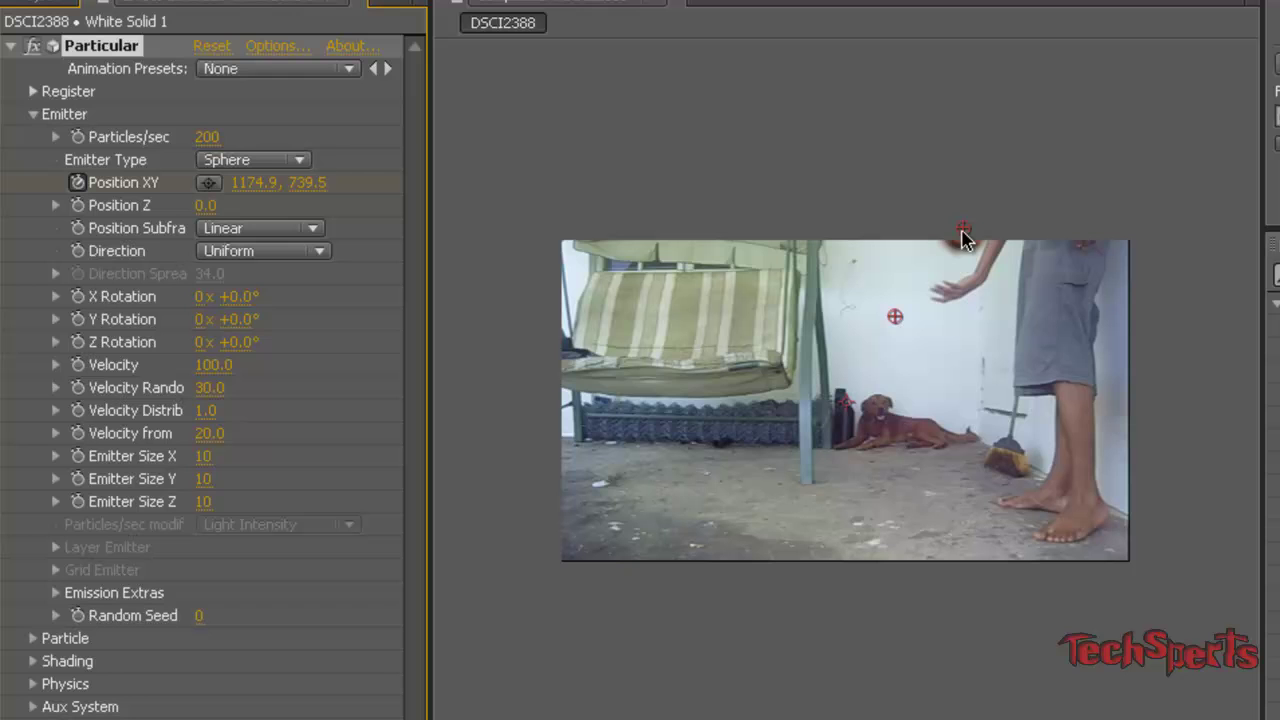
drag(962, 230, 951, 276)
key(Page_Down)
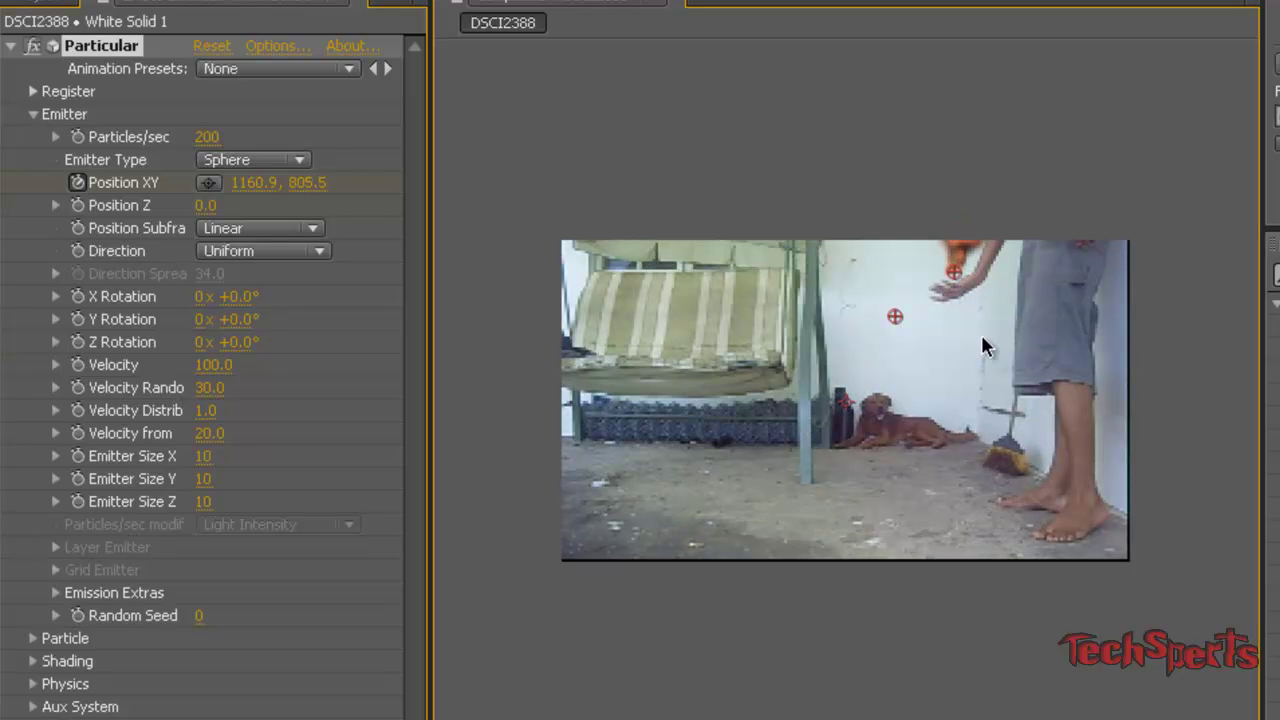
key(Page_Down)
drag(955, 279, 961, 298)
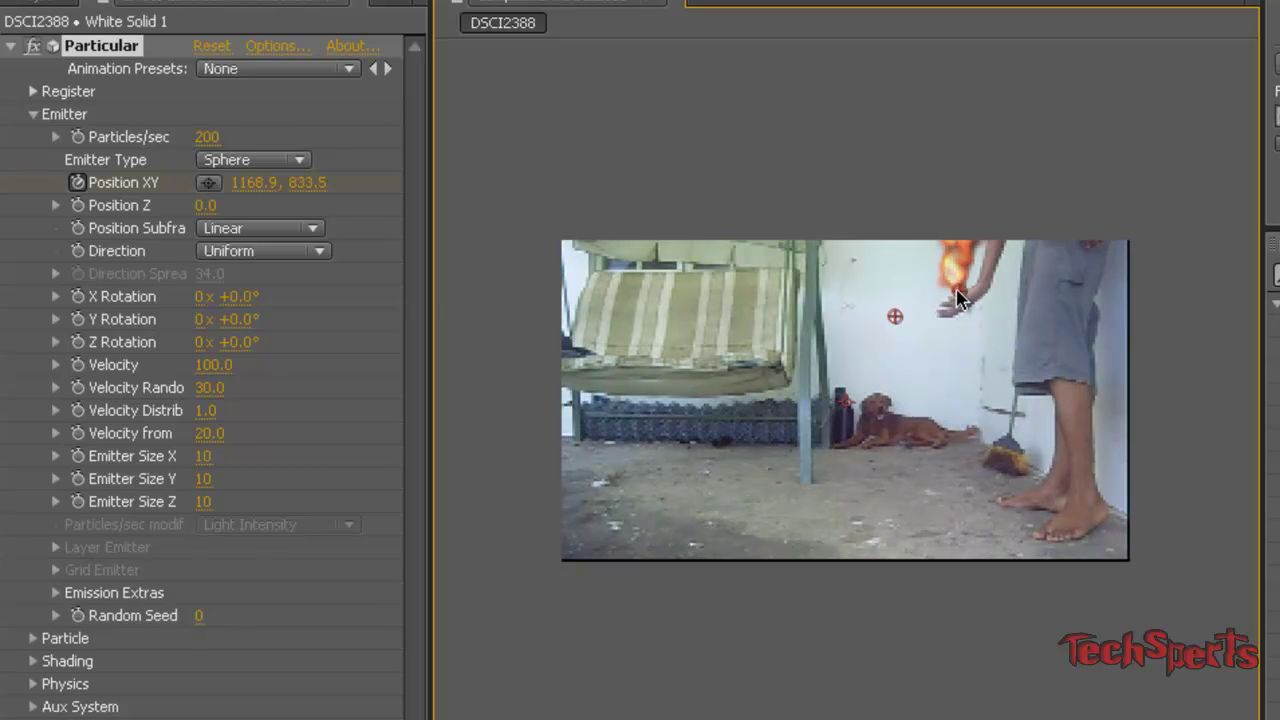
key(Page_Down)
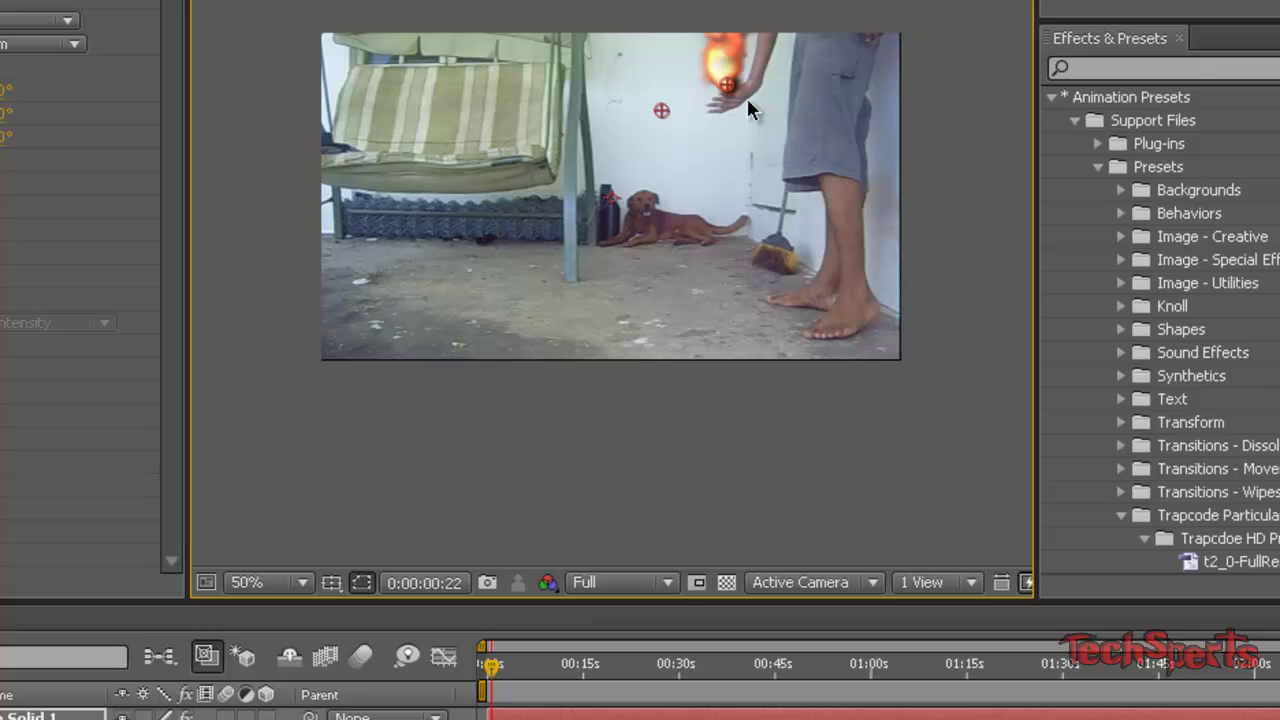
key(Page_Down)
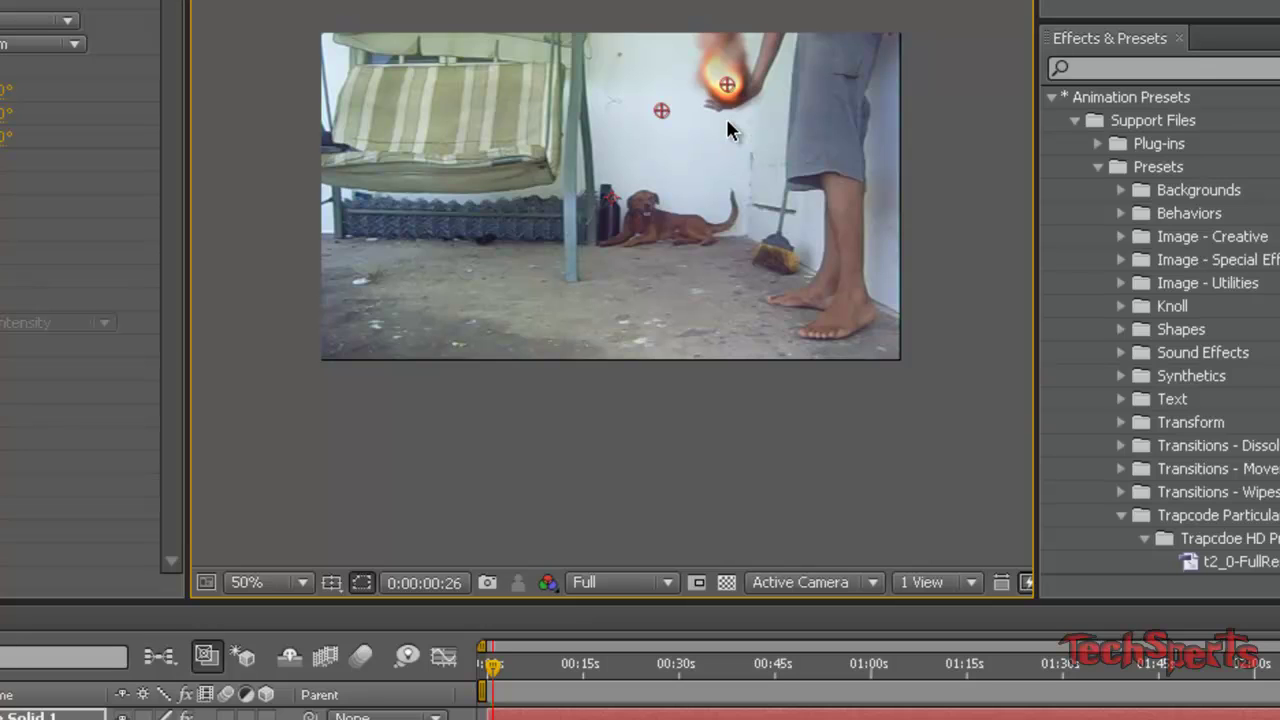
key(Page_Down)
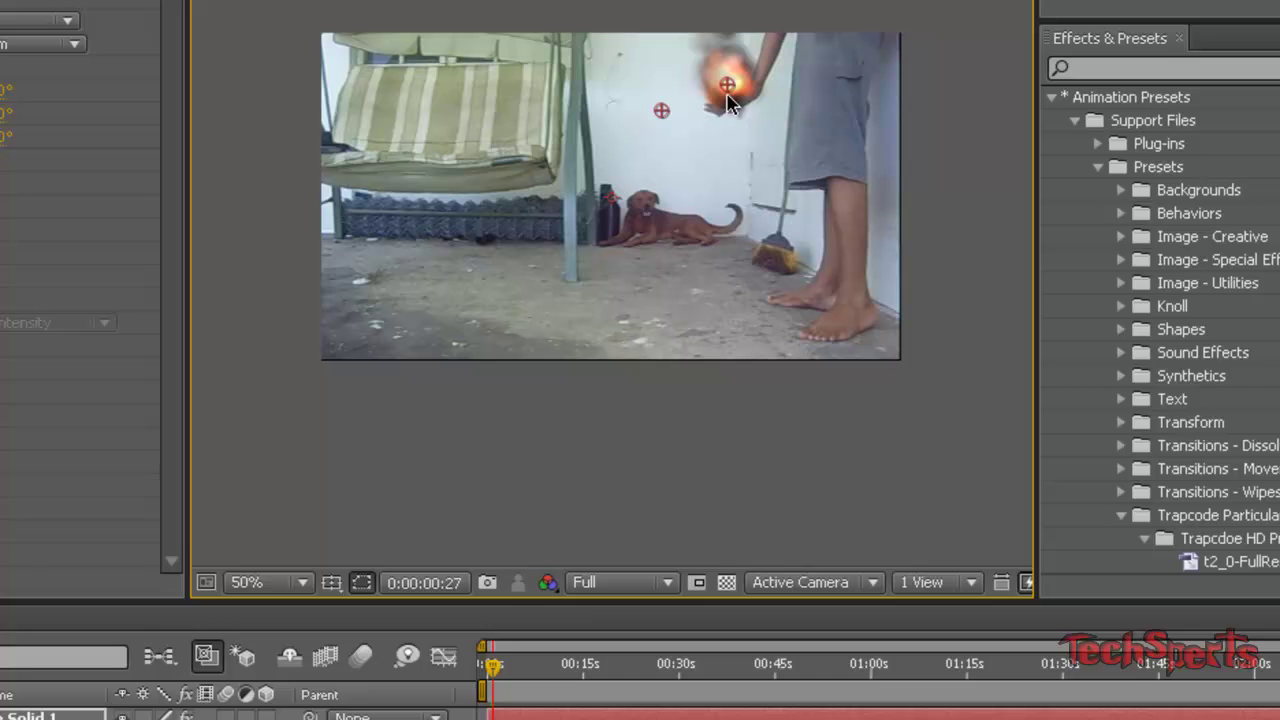
key(Page_Down)
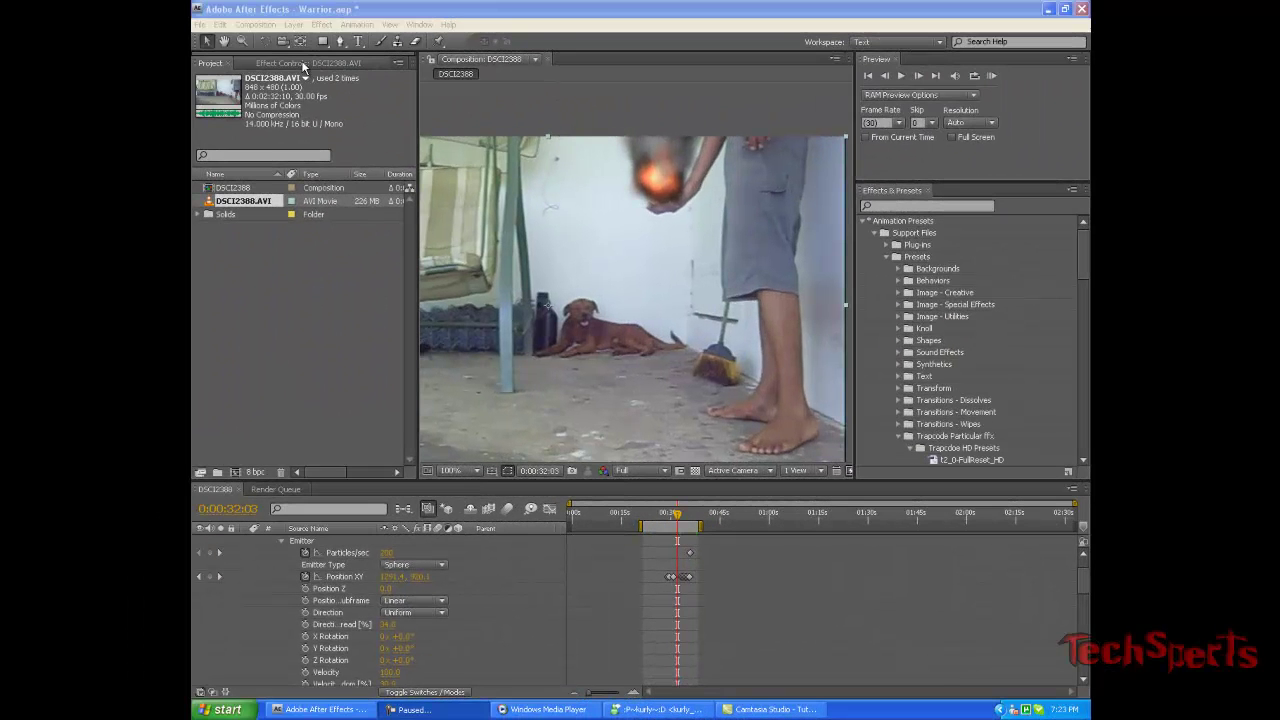
- Show Black Solid 1's Particular settings and move the time indicator to the explosion frame near 0:00:35
click(302, 60)
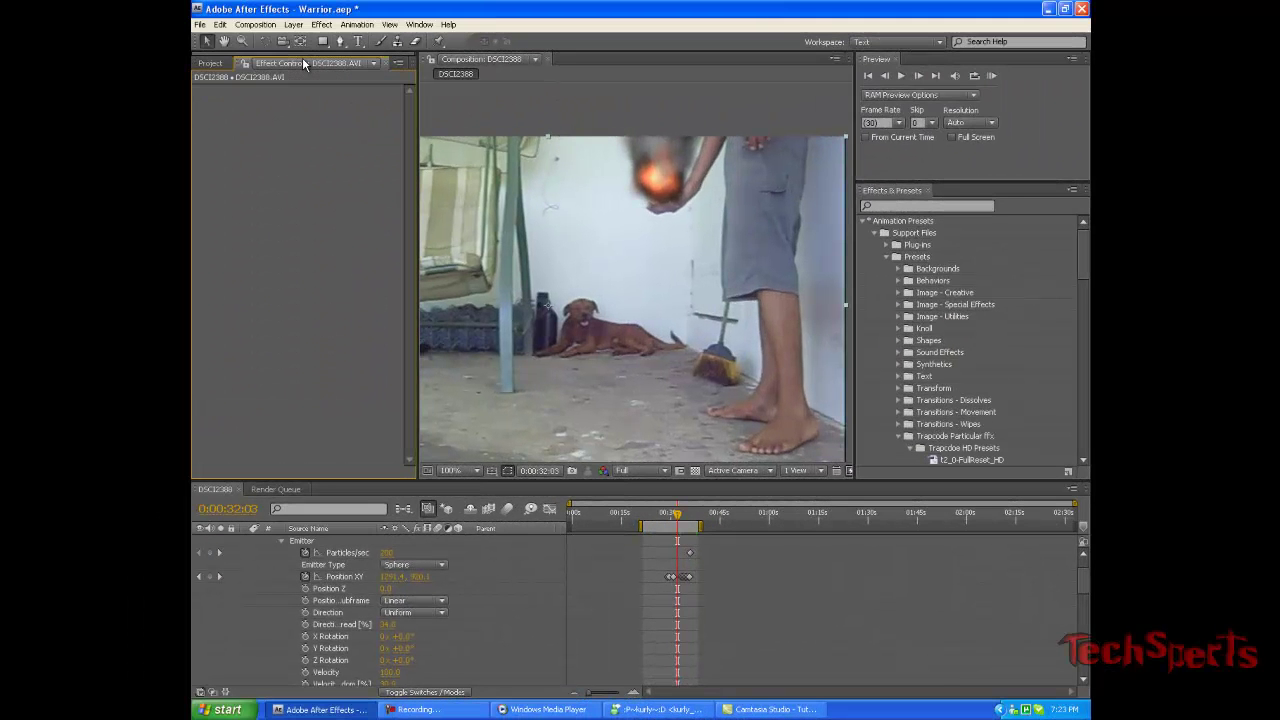
click(353, 553)
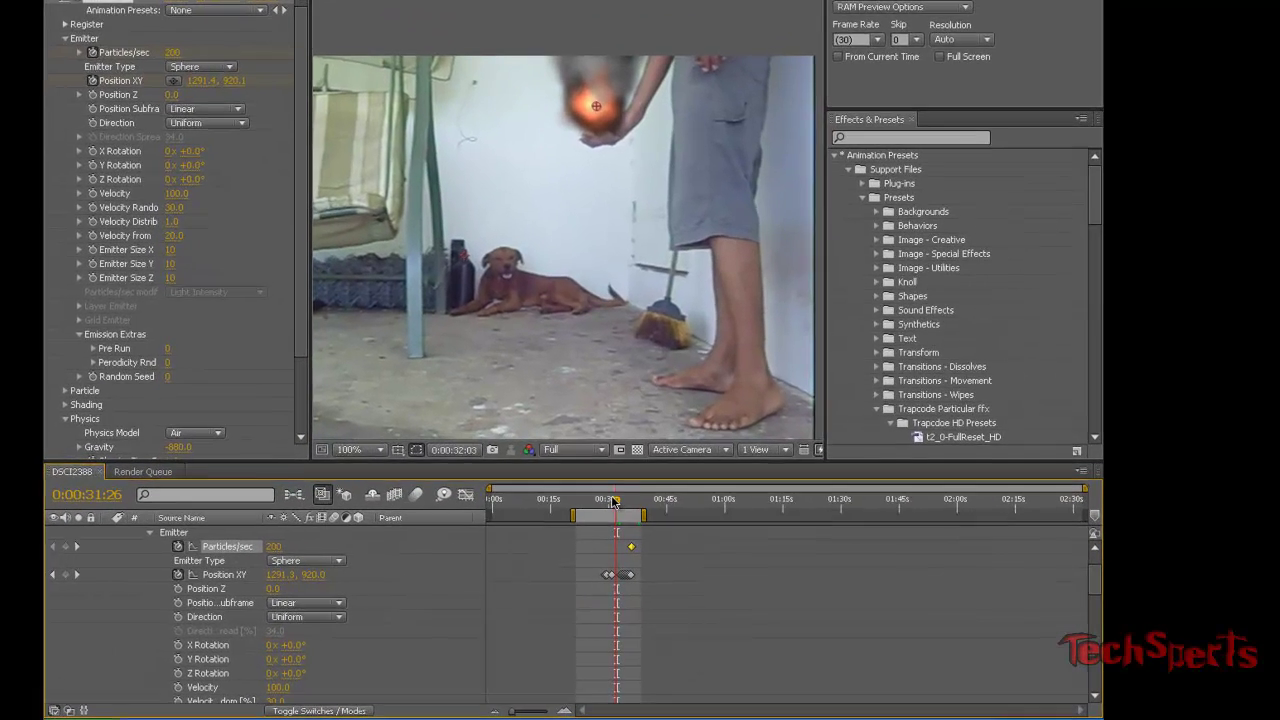
click(670, 514)
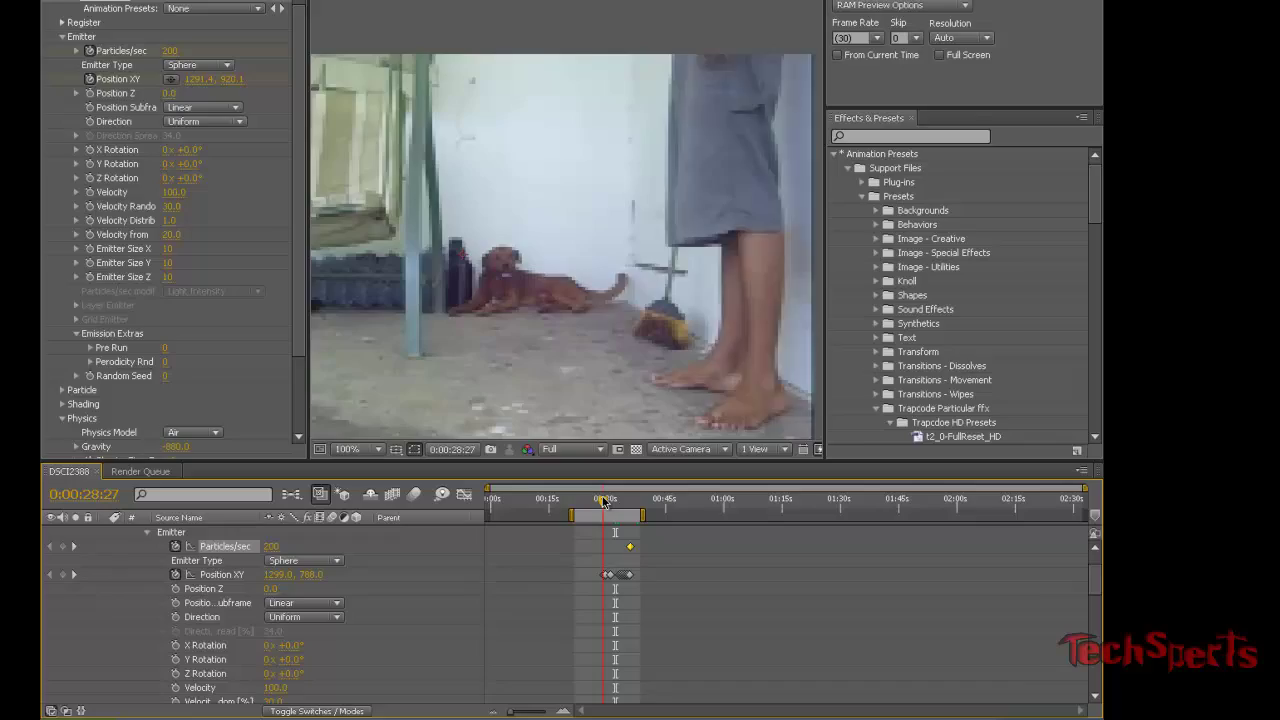
drag(606, 500, 609, 500)
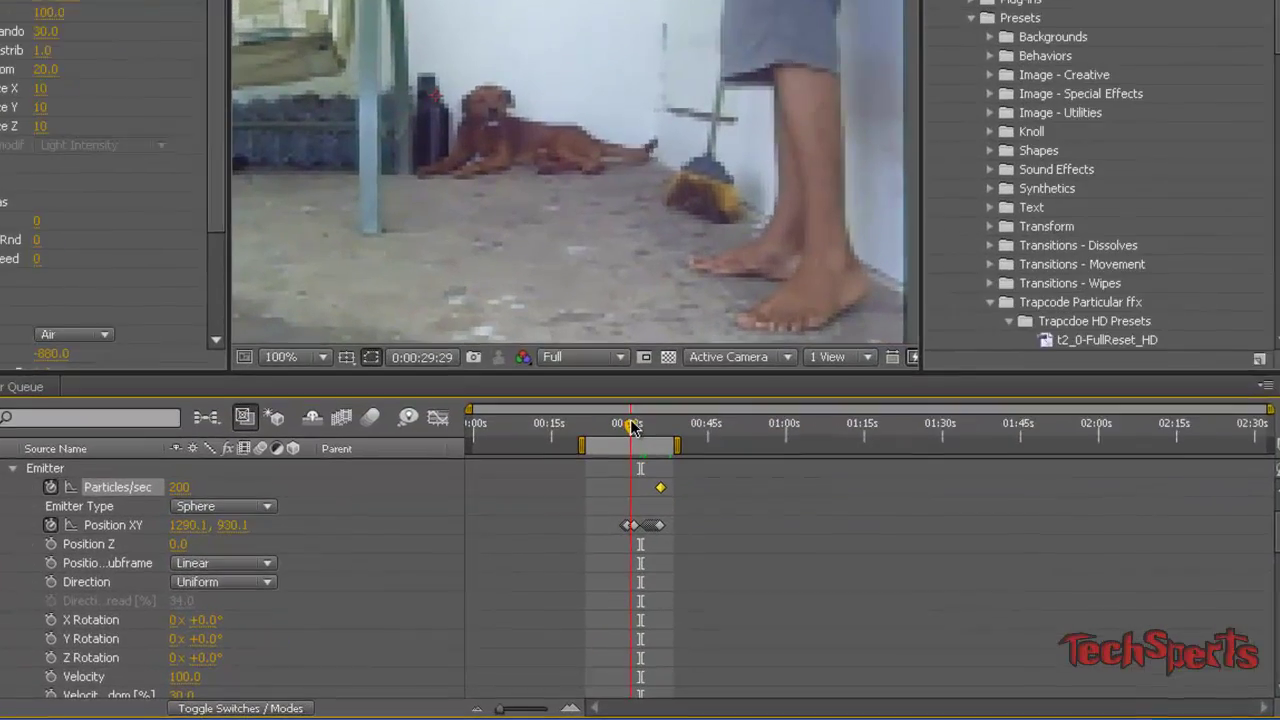
drag(632, 428, 649, 426)
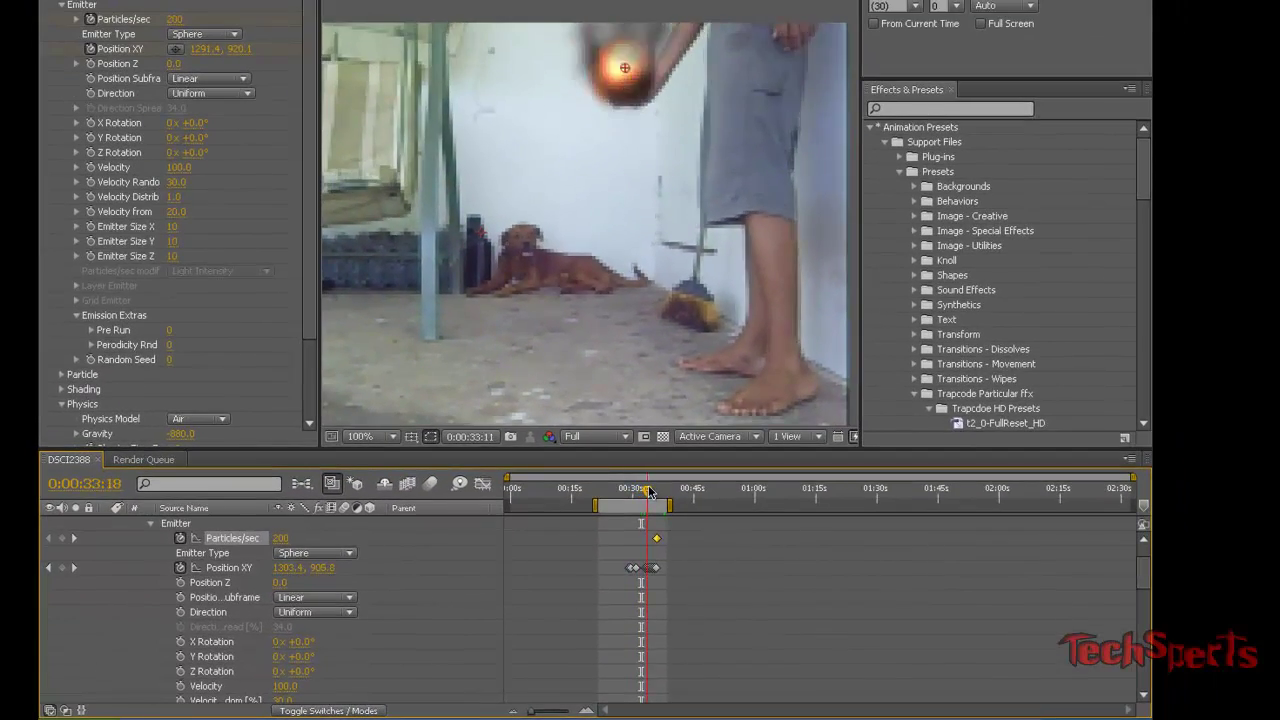
drag(649, 491, 656, 491)
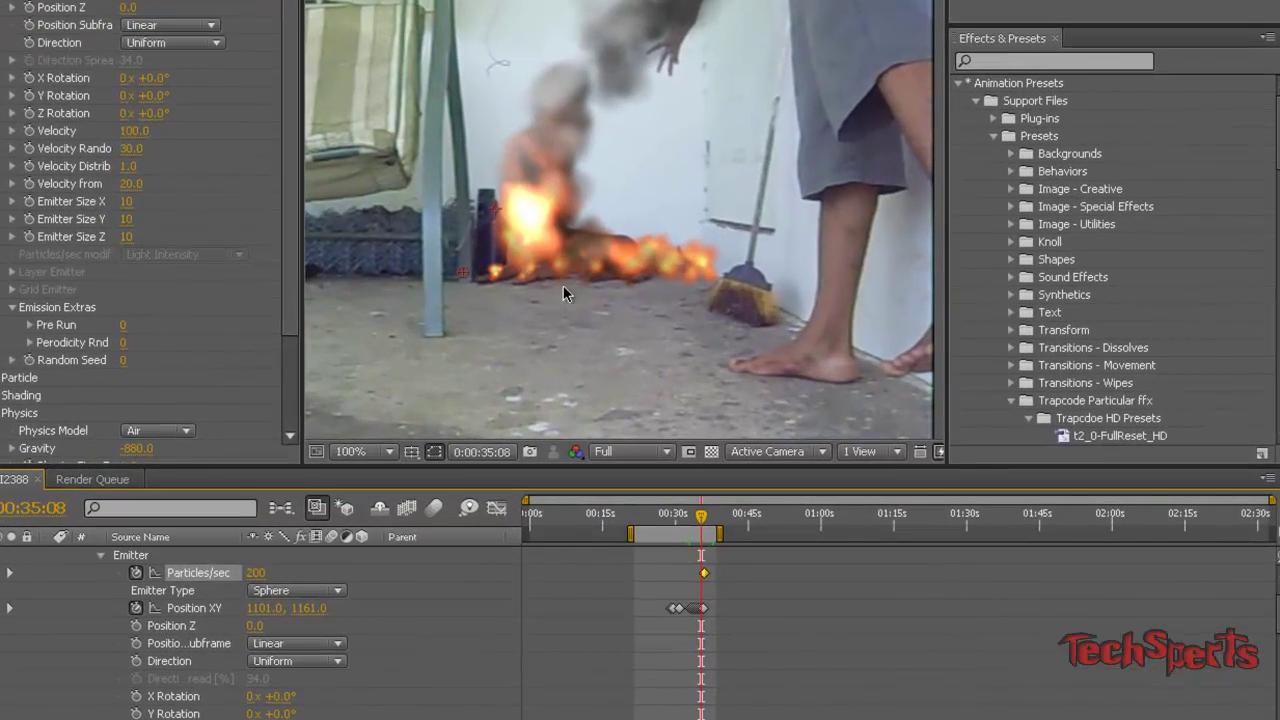
- Keyframe the emitter frame by frame across the dog's body, ending at 1116.0, 1162.0 by 0:00:35:22
key(Page_Up)
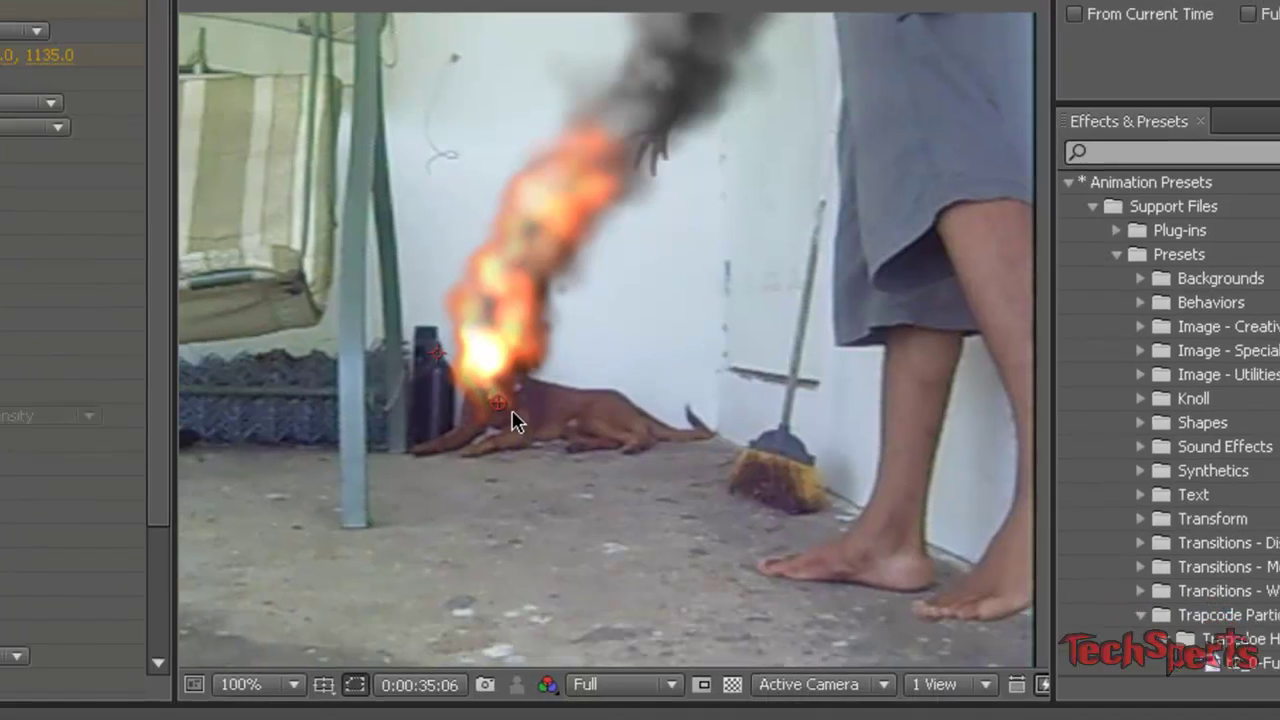
key(Page_Down)
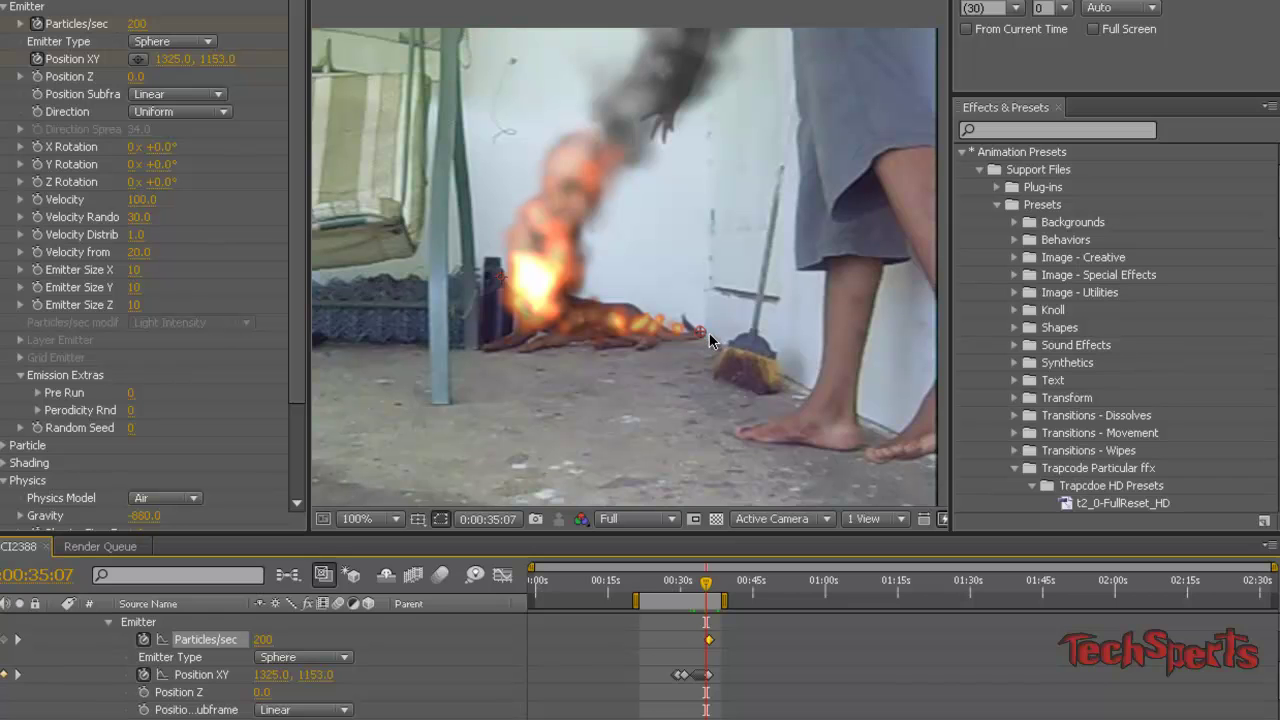
drag(706, 340, 464, 346)
key(Page_Down)
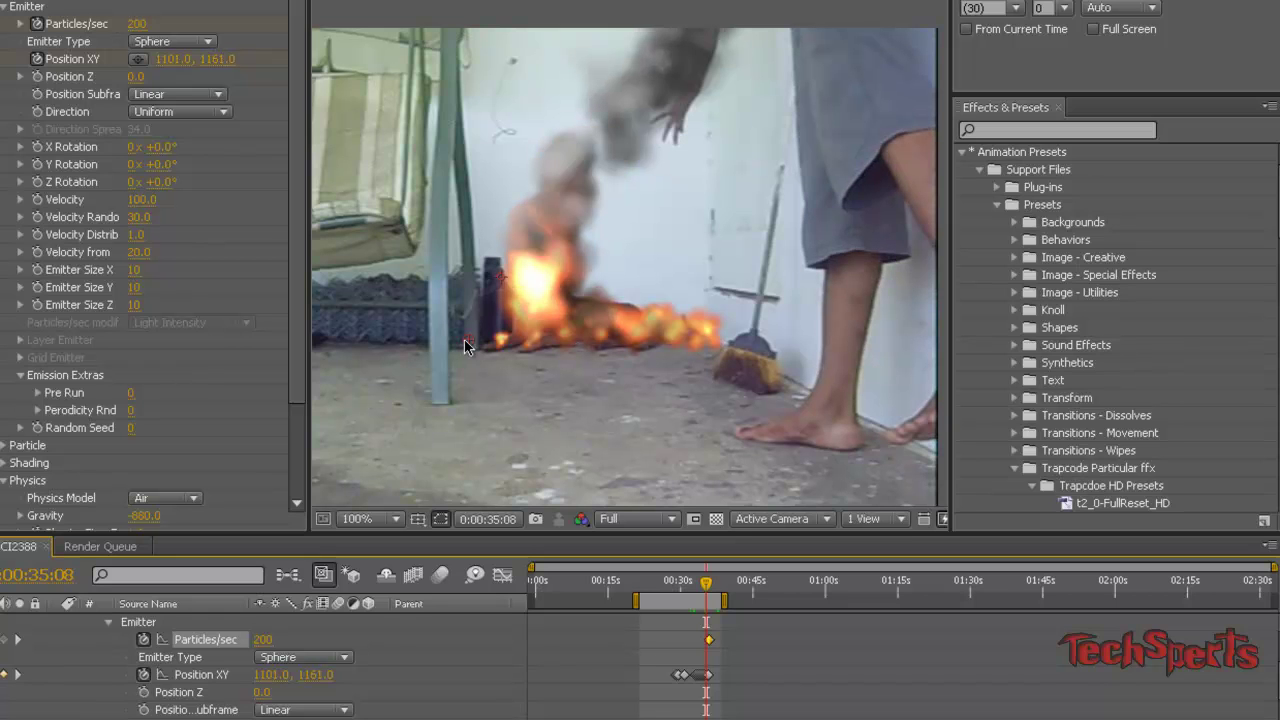
key(Page_Down)
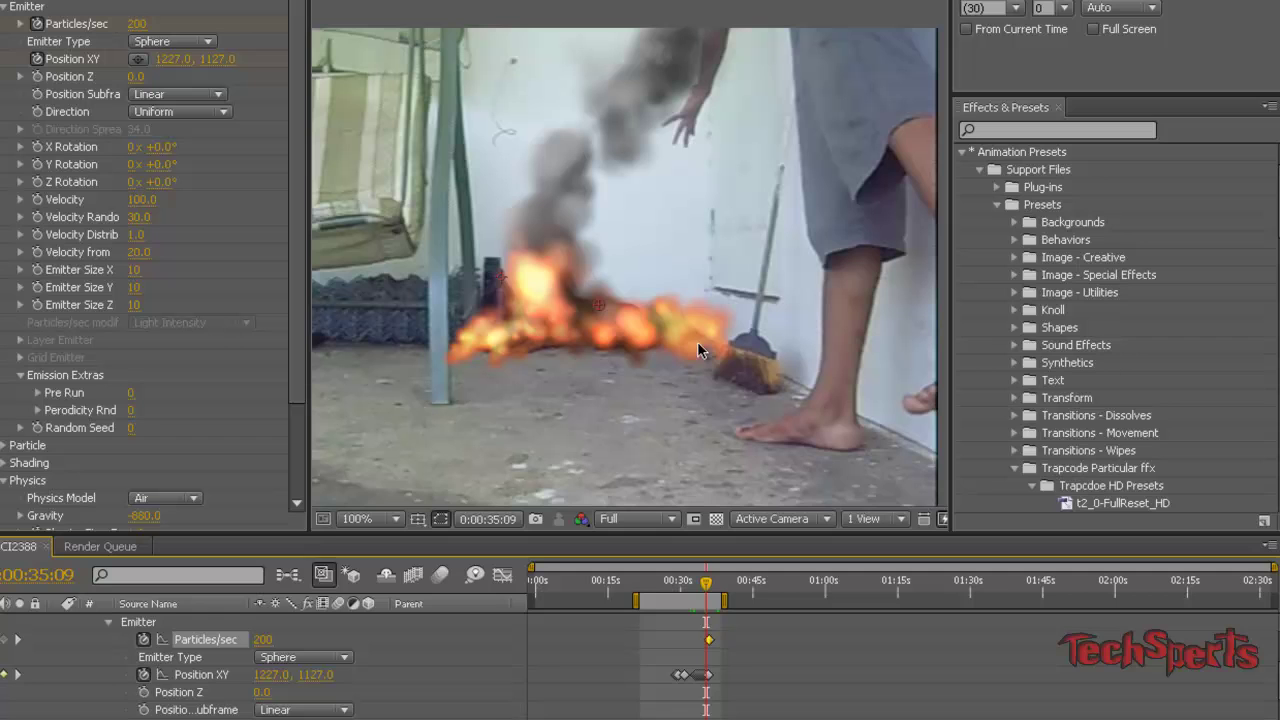
key(Page_Down)
drag(603, 303, 540, 335)
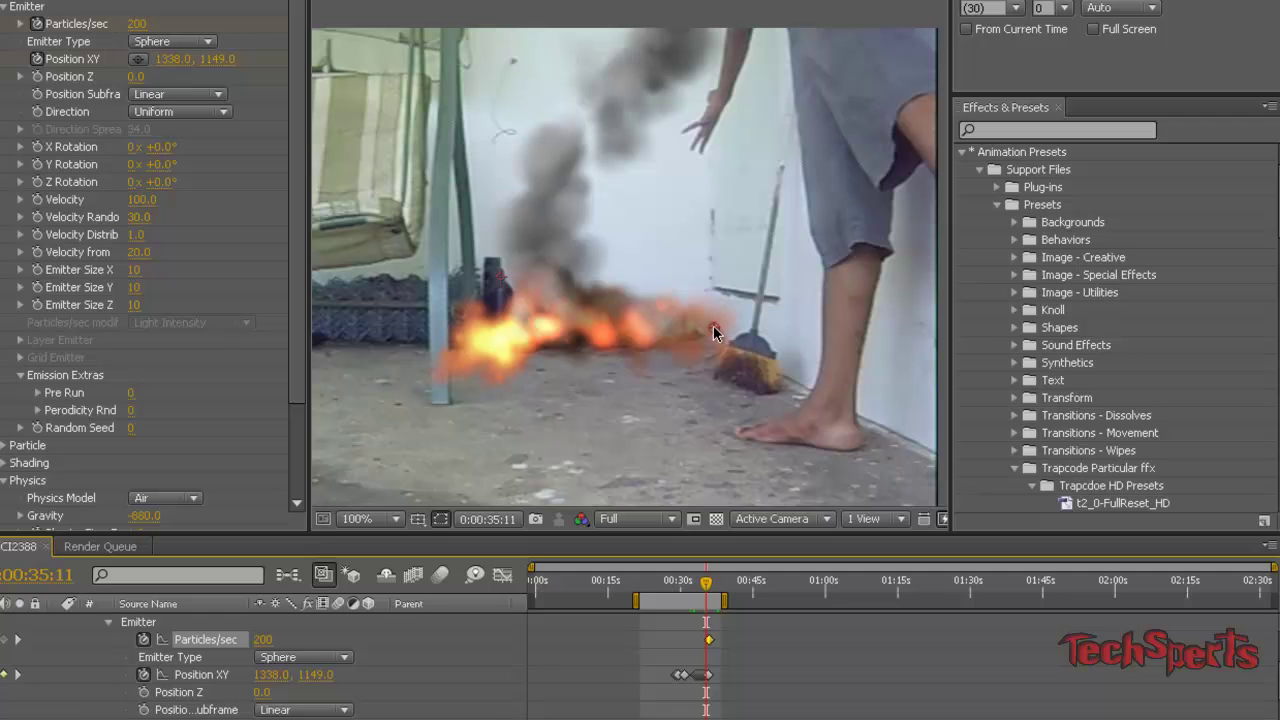
key(Page_Down)
mouse_move(713, 325)
mouse_down()
mouse_move(525, 333)
mouse_move(708, 340)
mouse_up()
key(Page_Down)
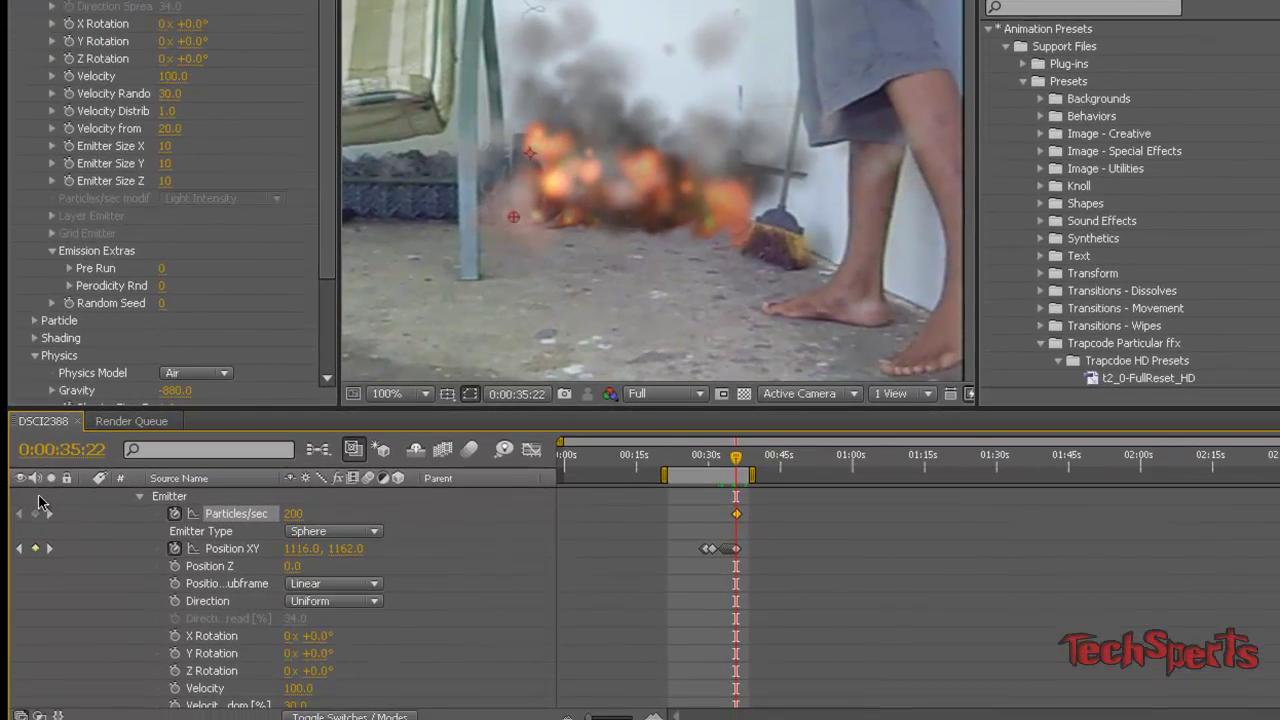
- Collapse the particle layer, compare the two DSCI2388.AVI layers, and hide the explosion layer
click(89, 497)
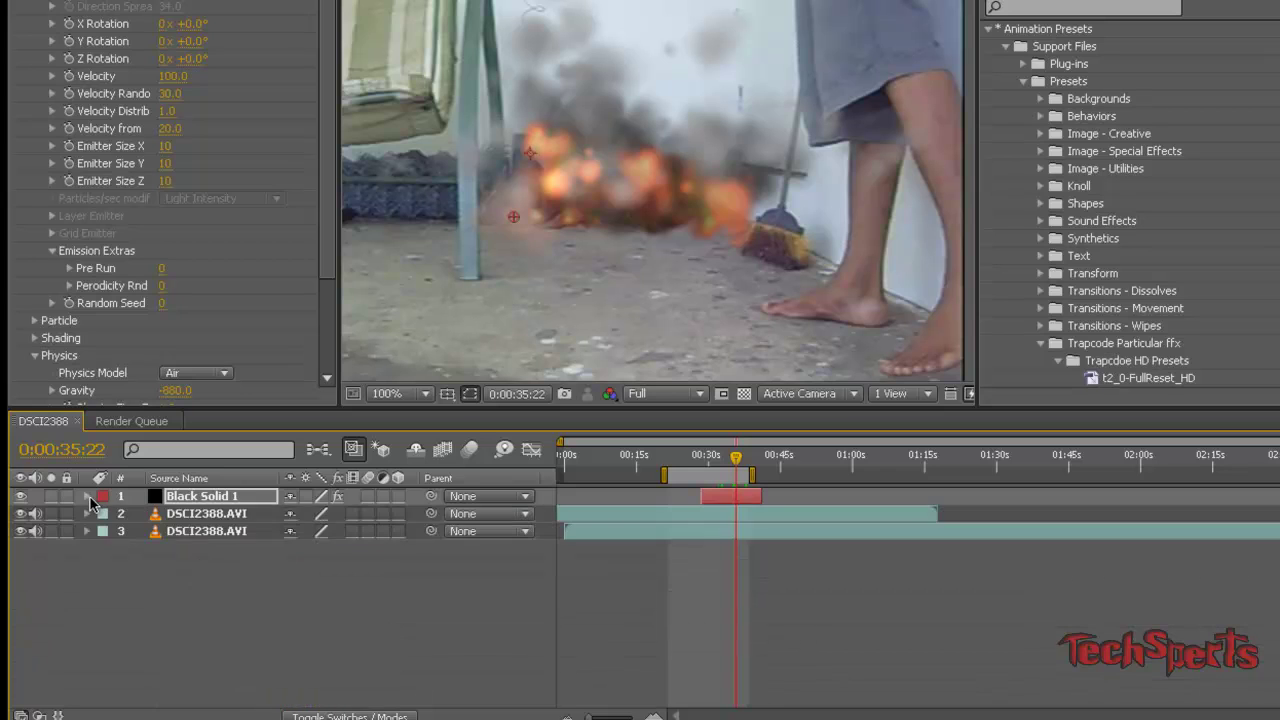
click(195, 514)
click(204, 531)
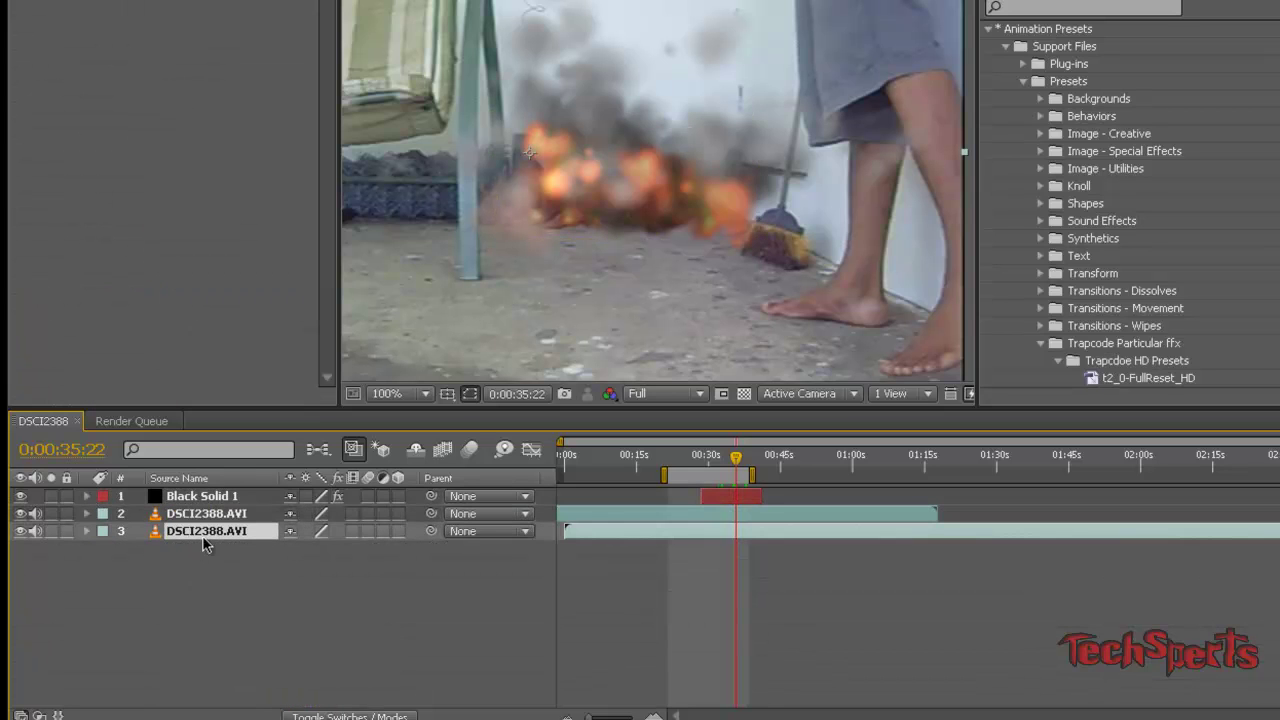
click(205, 514)
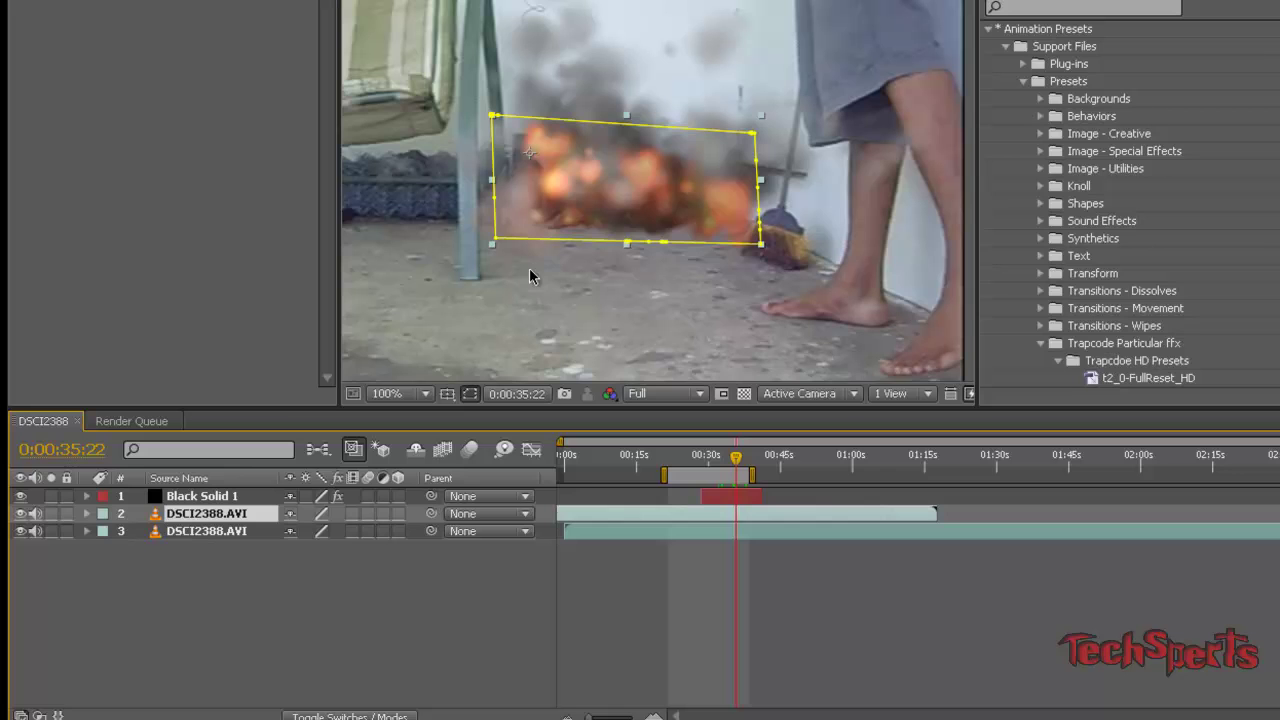
click(21, 497)
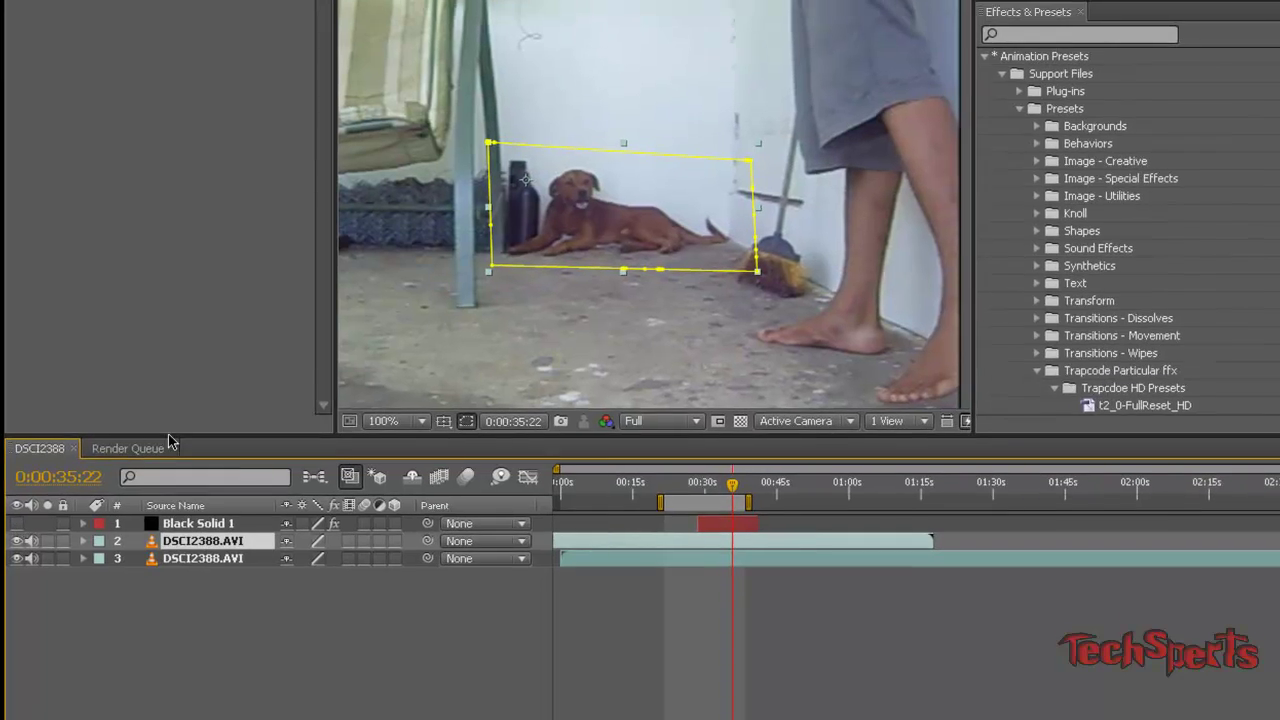
- Delete the mask from the upper DSCI2388.AVI footage layer and collapse its properties
click(207, 621)
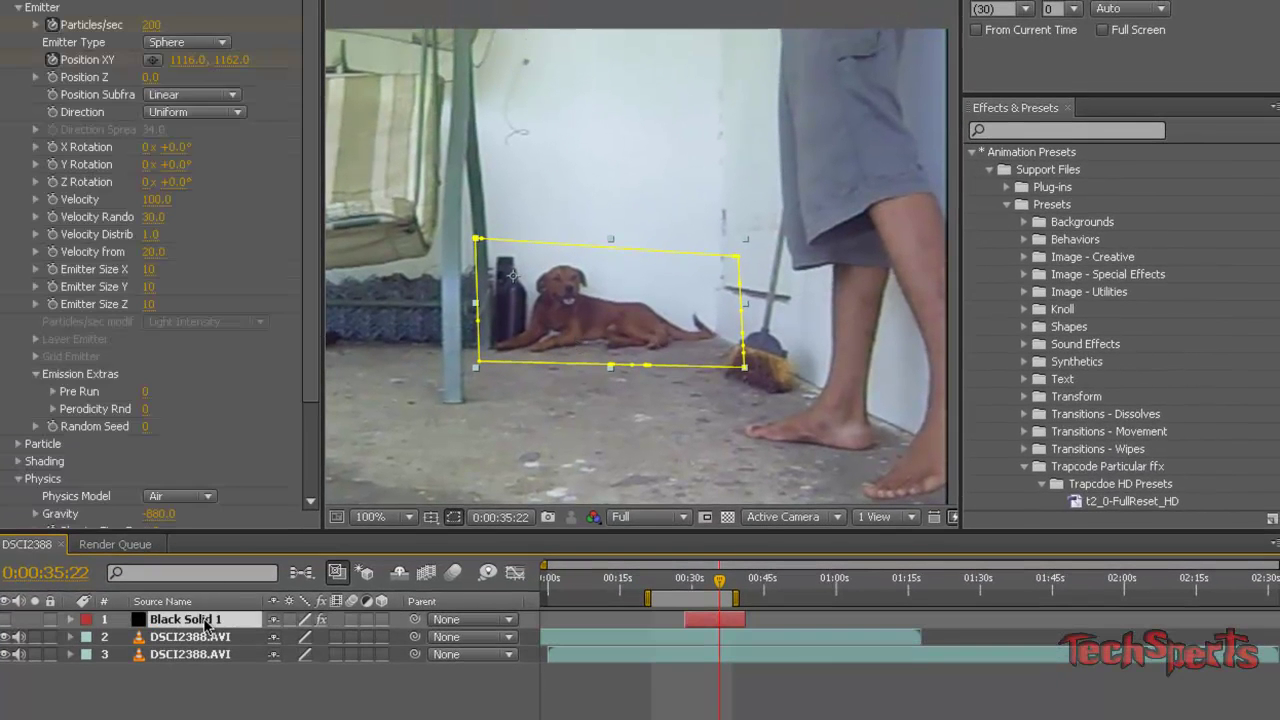
click(209, 655)
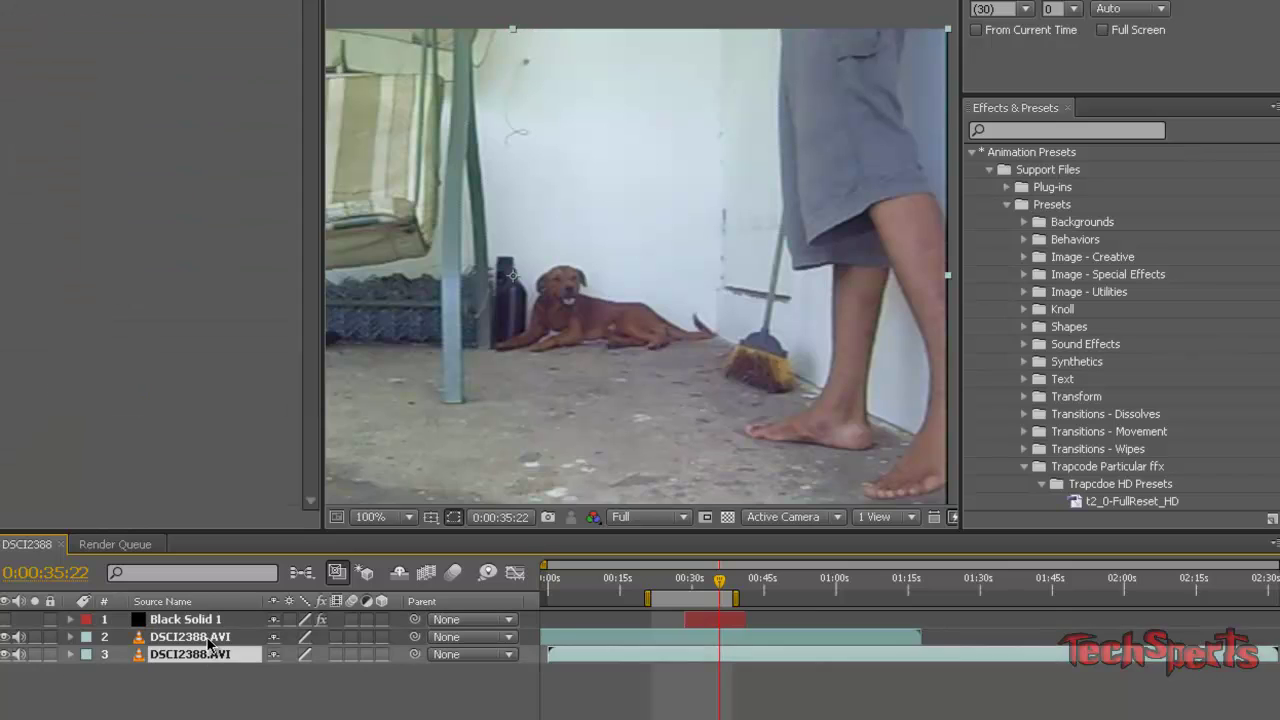
click(209, 639)
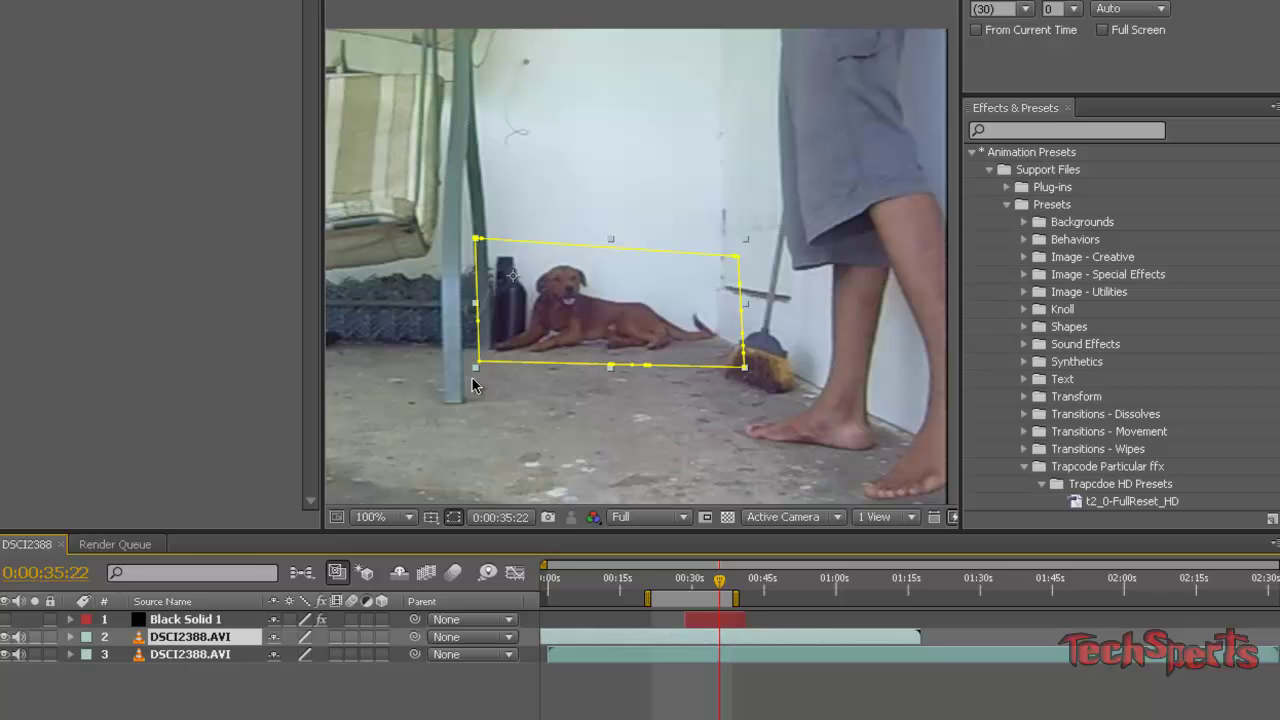
click(69, 637)
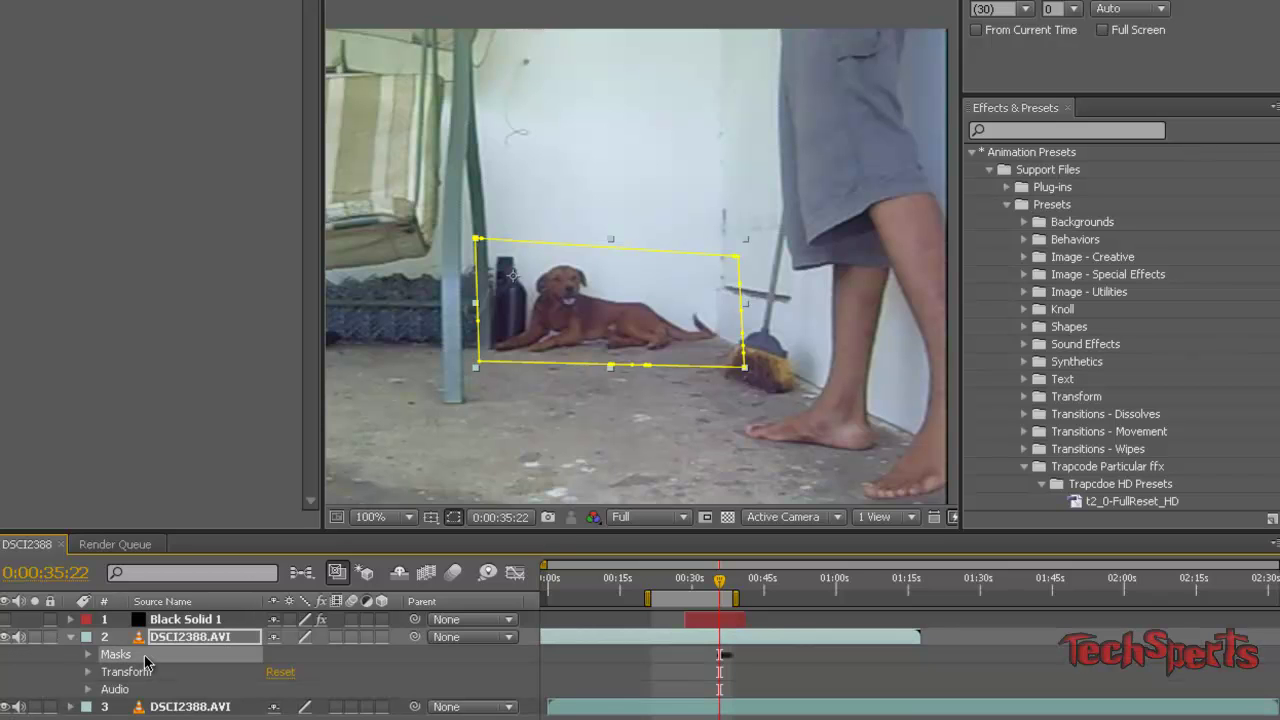
key(Delete)
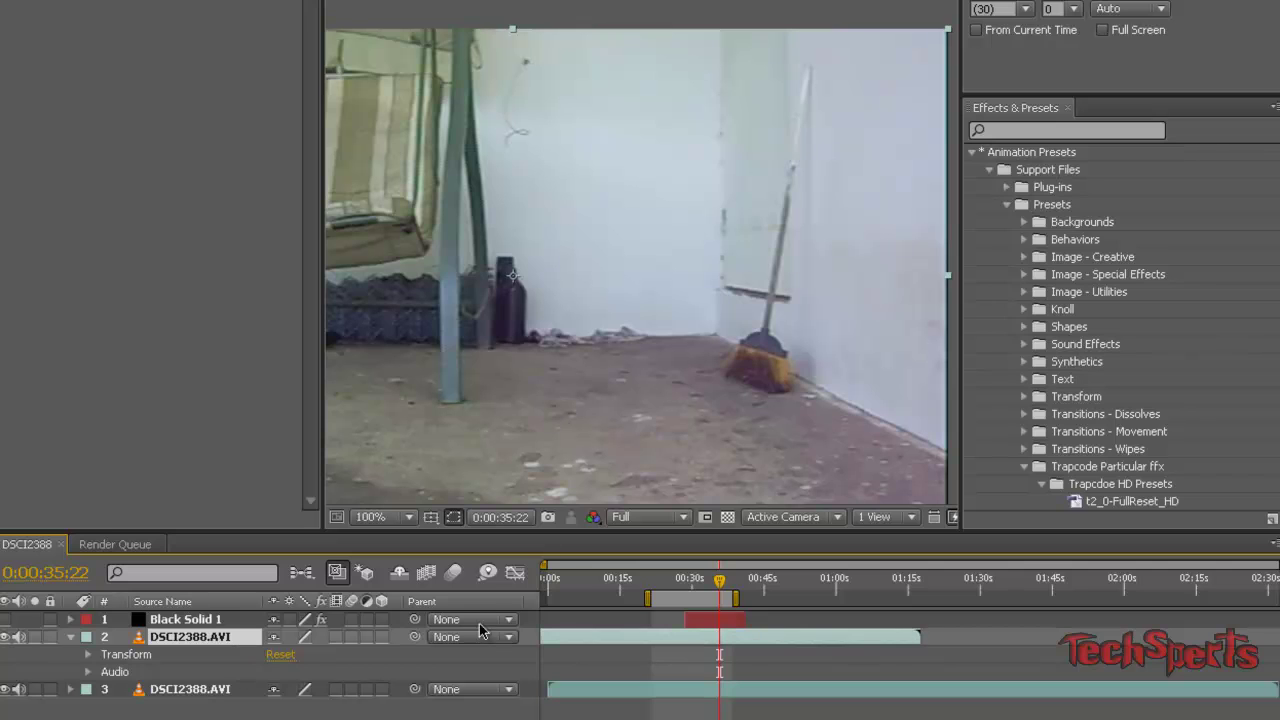
click(70, 637)
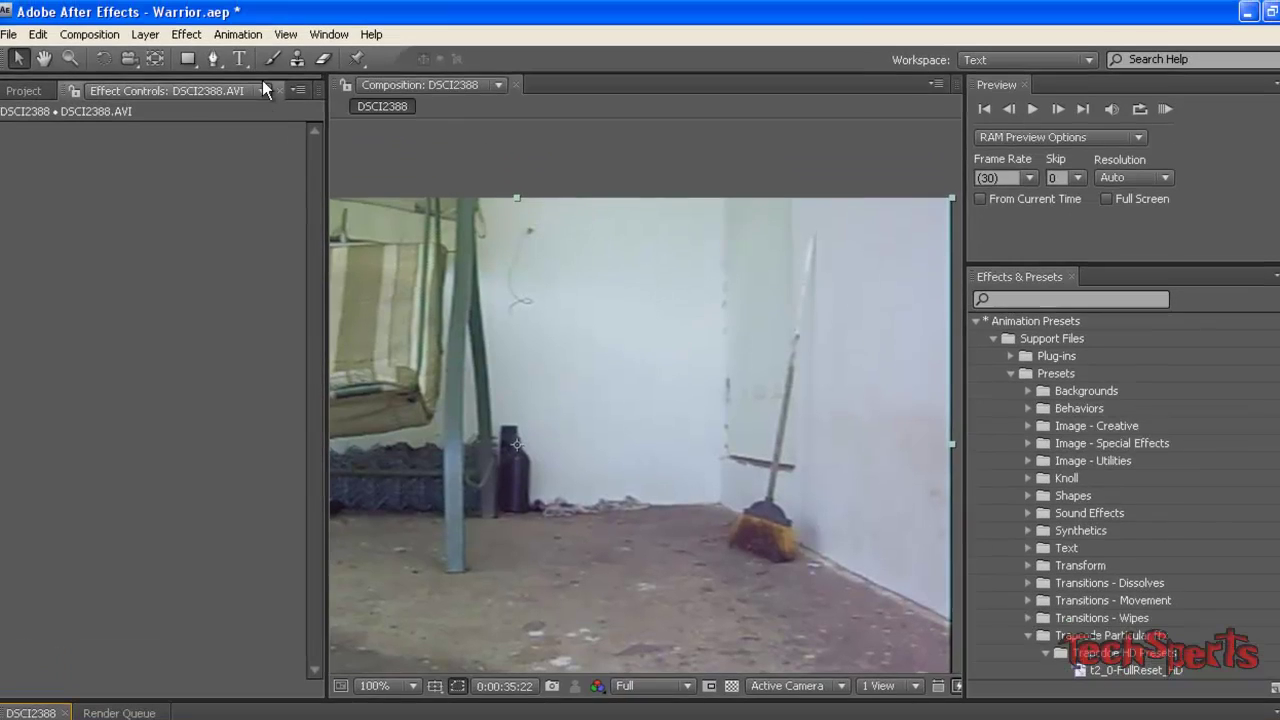
- Switch to the Pen tool and close the Paint and Brushes panels to widen the composition
click(271, 58)
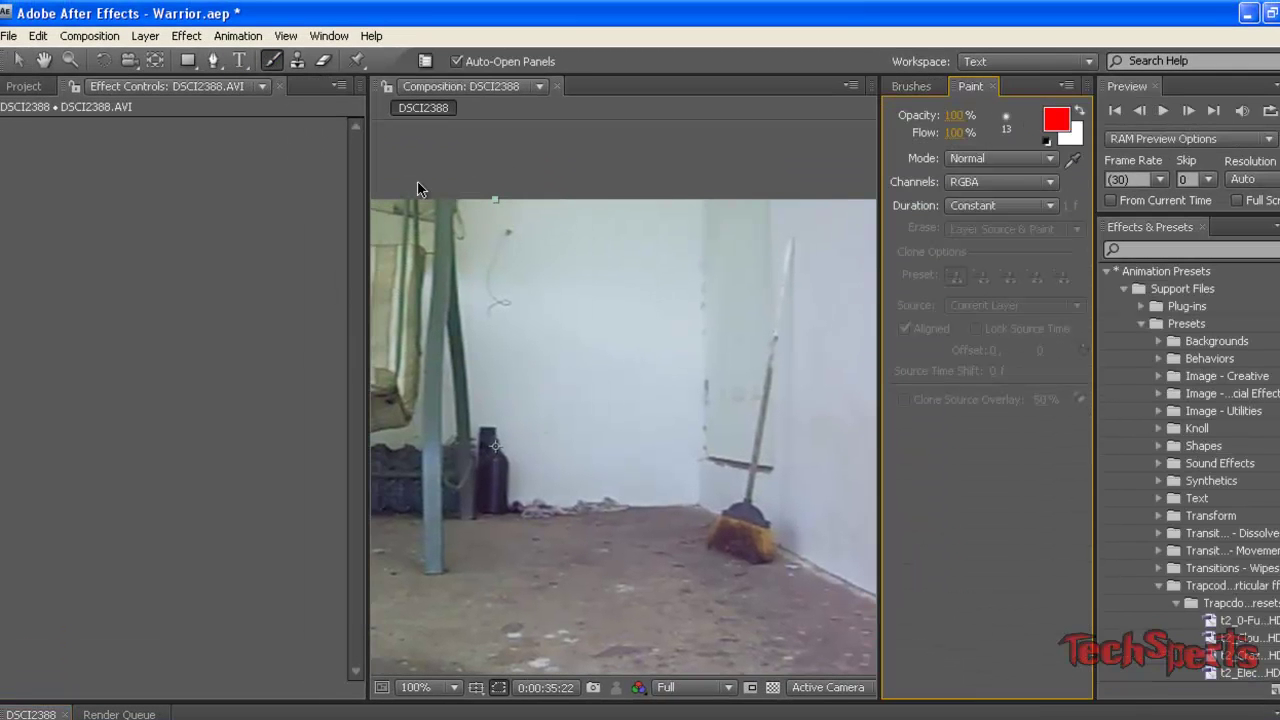
click(645, 481)
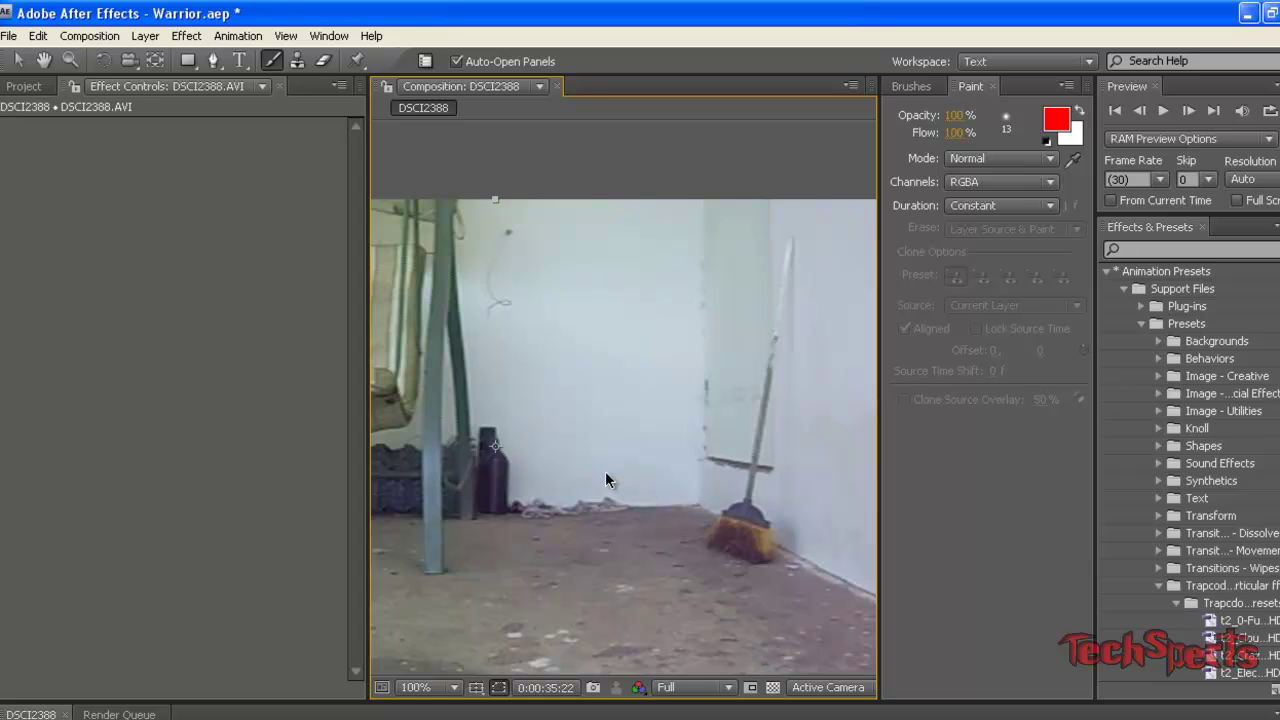
click(212, 59)
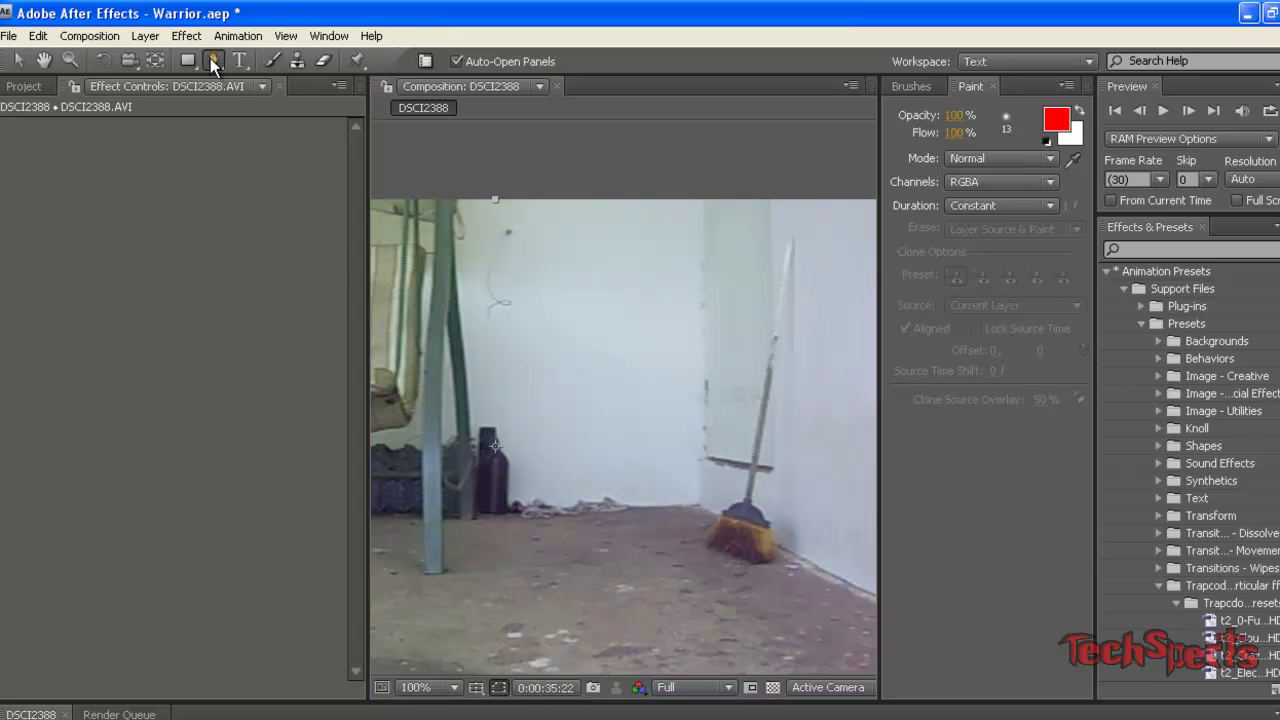
click(992, 86)
click(944, 87)
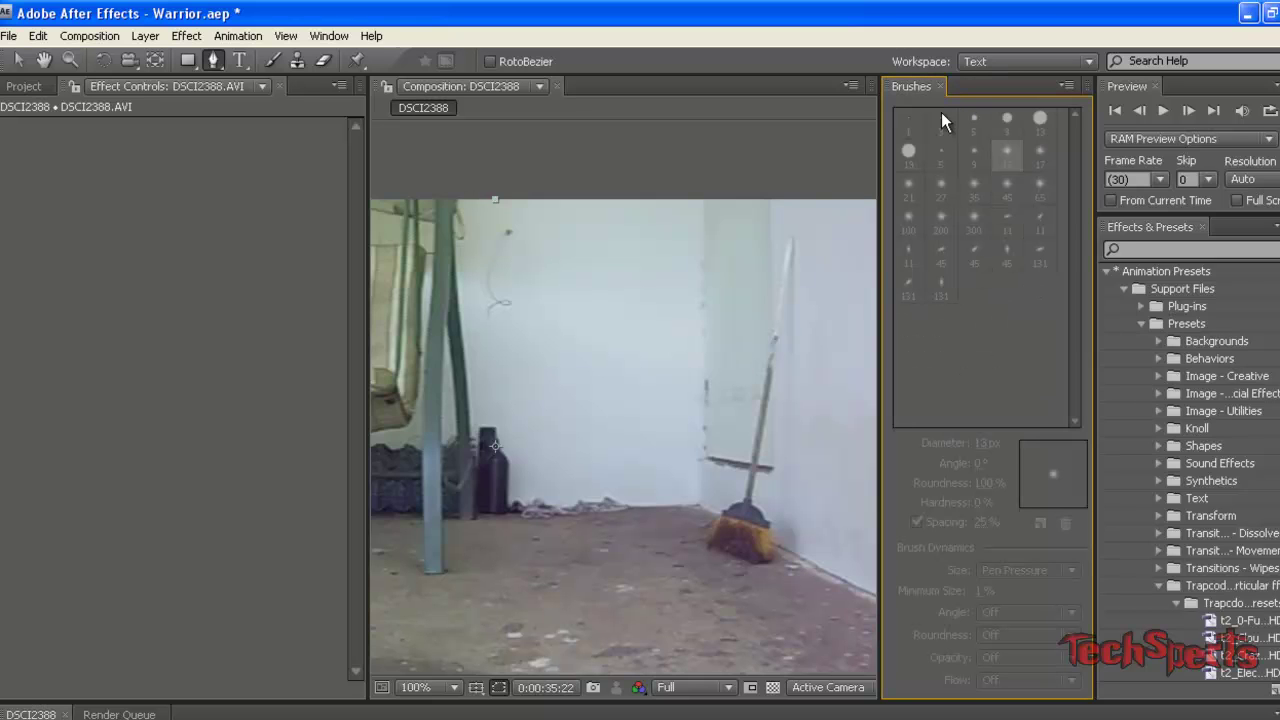
click(940, 86)
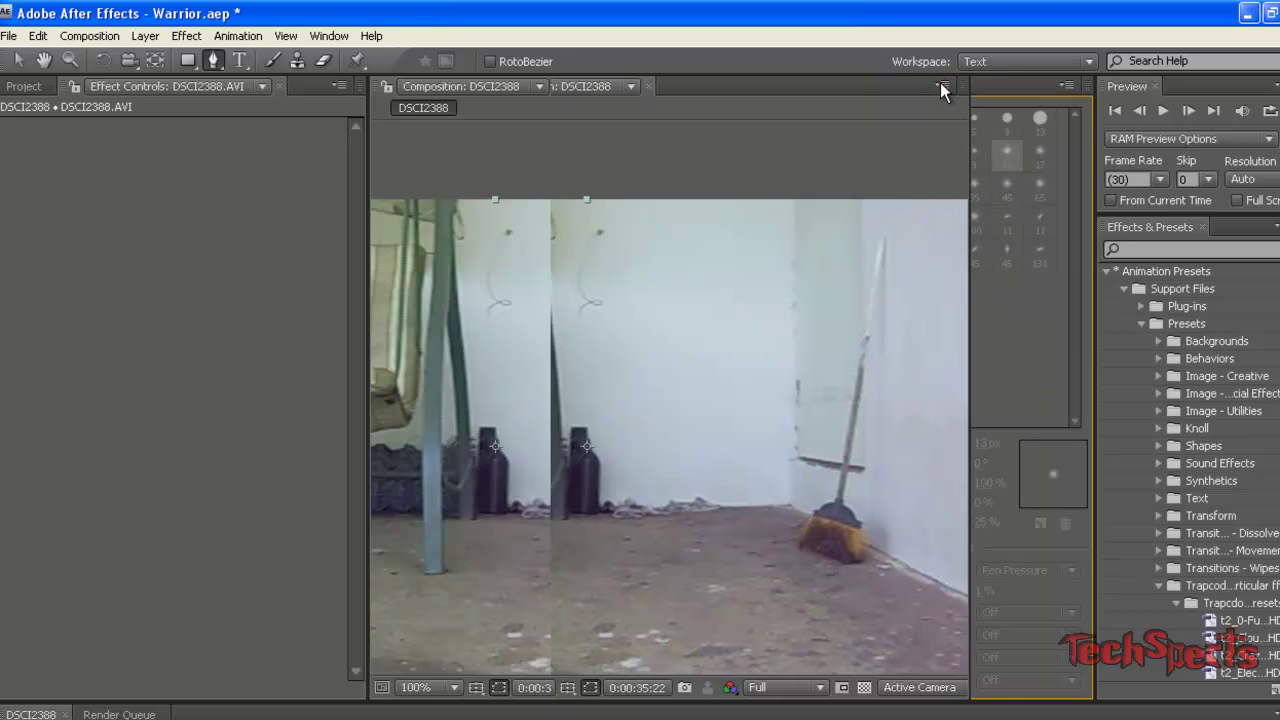
- Draw a closed four-point mask around the wall patch beside the bottle
click(600, 414)
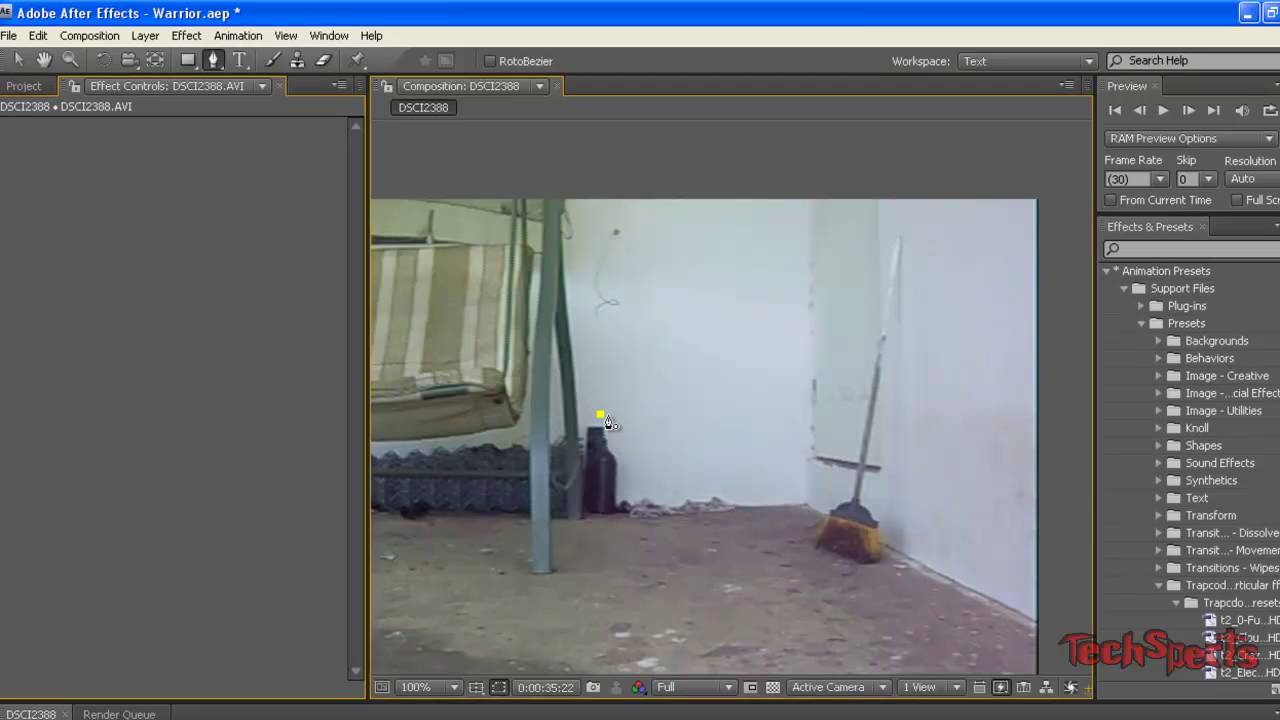
click(783, 416)
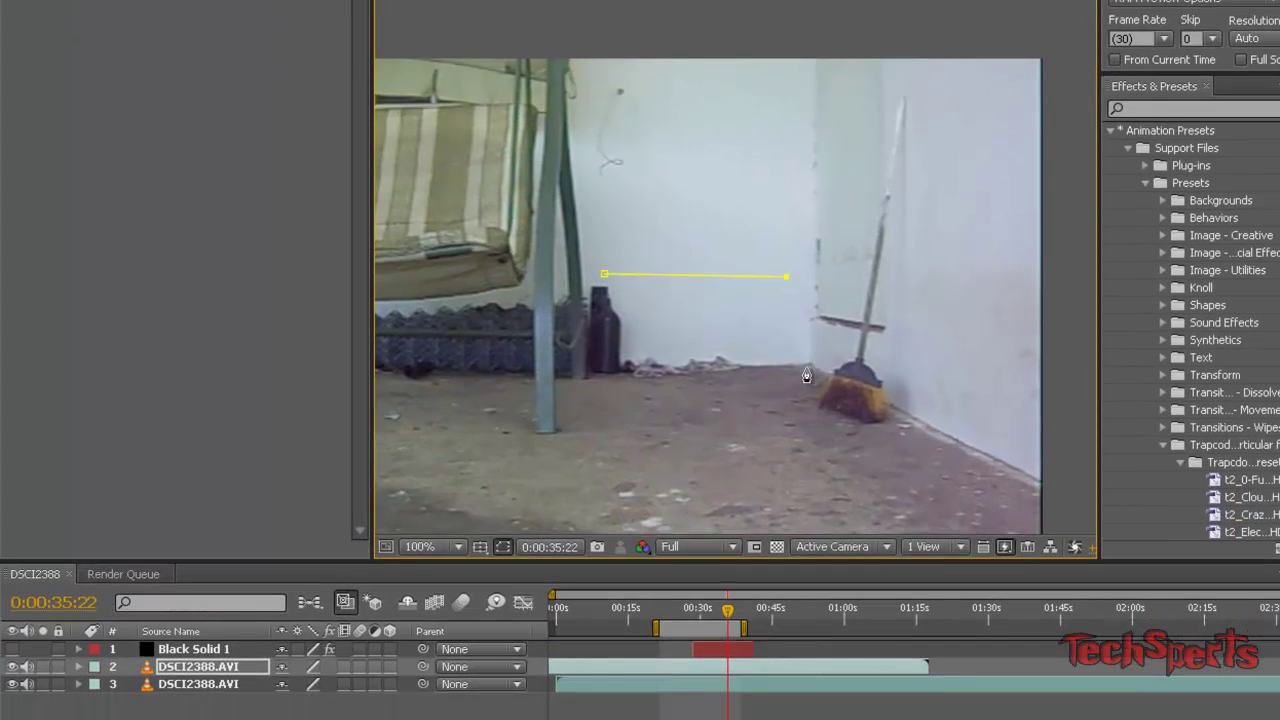
click(797, 379)
click(591, 381)
click(604, 274)
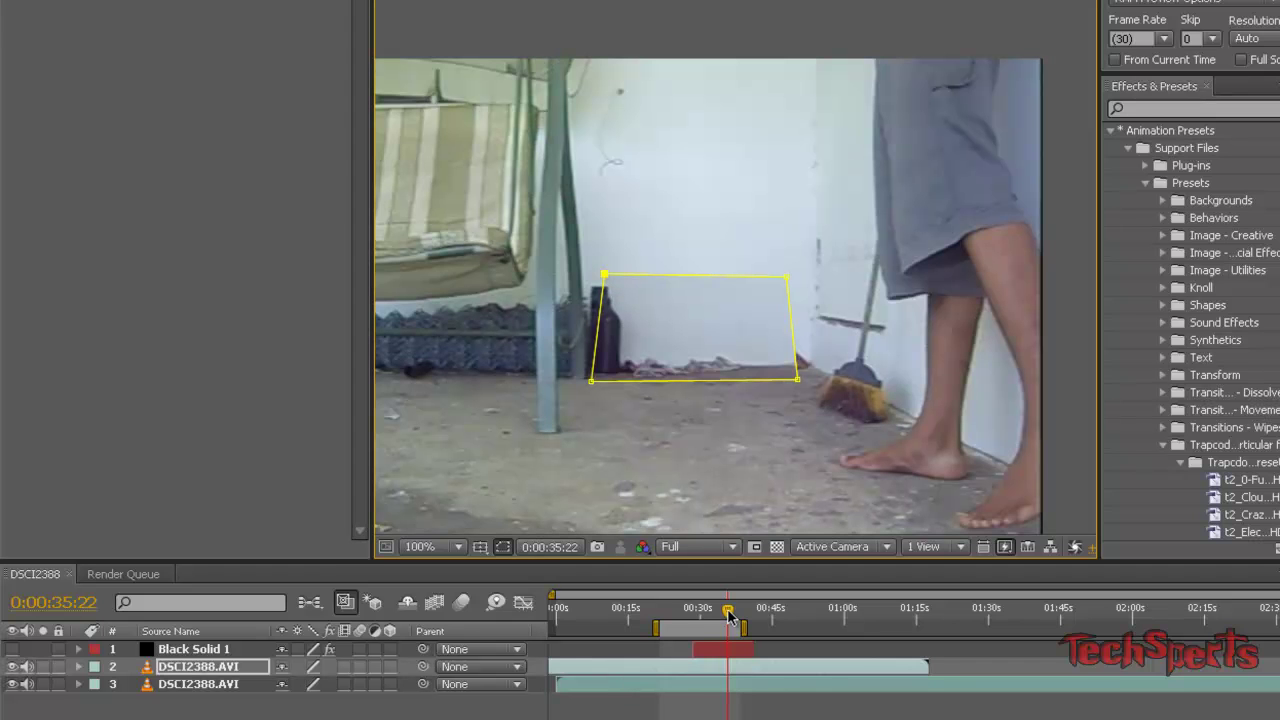
- Shift the upper footage layer's timing, then add and undo an extra mask point
mouse_move(728, 612)
mouse_down()
mouse_move(740, 612)
mouse_move(726, 612)
mouse_up()
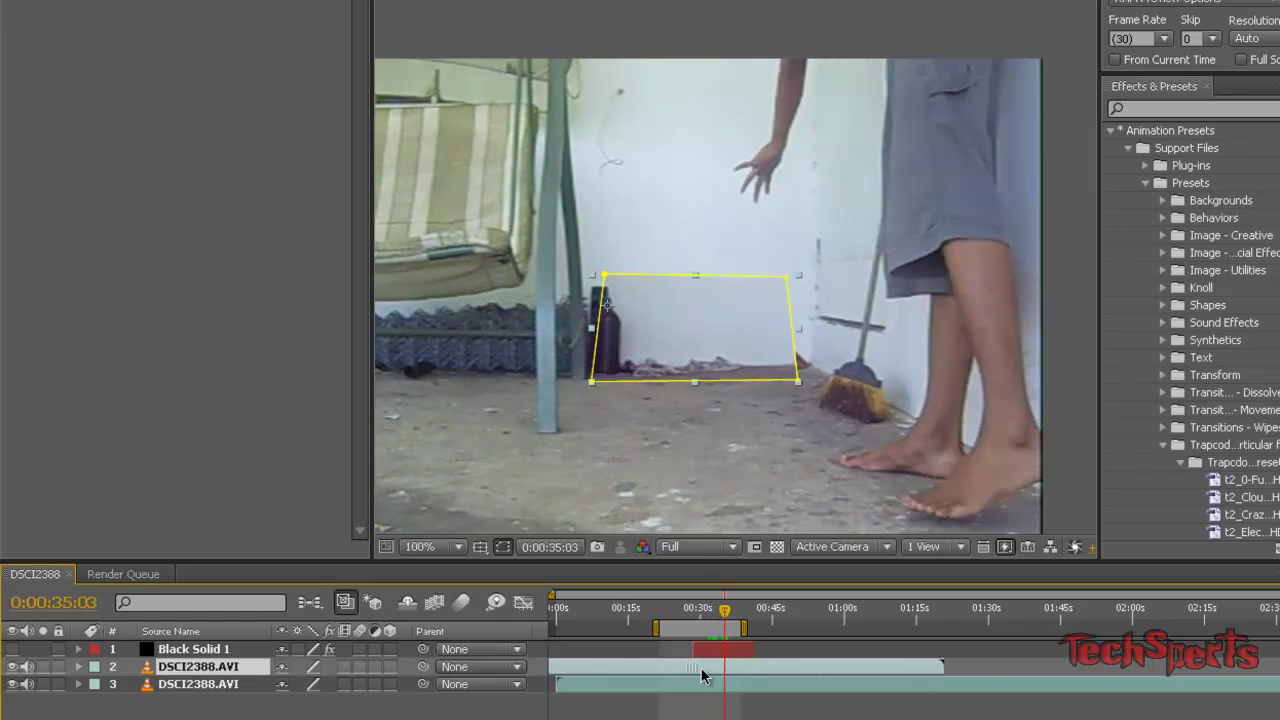
drag(702, 676, 668, 673)
drag(662, 675, 630, 675)
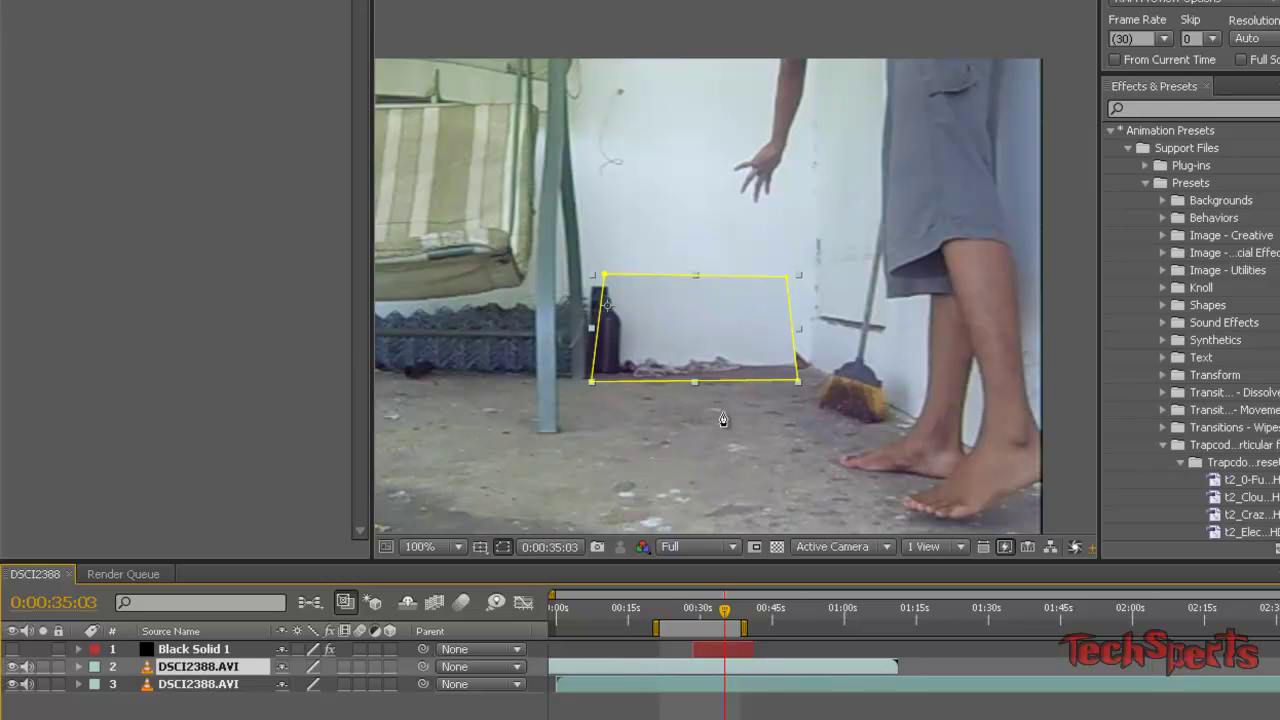
click(711, 343)
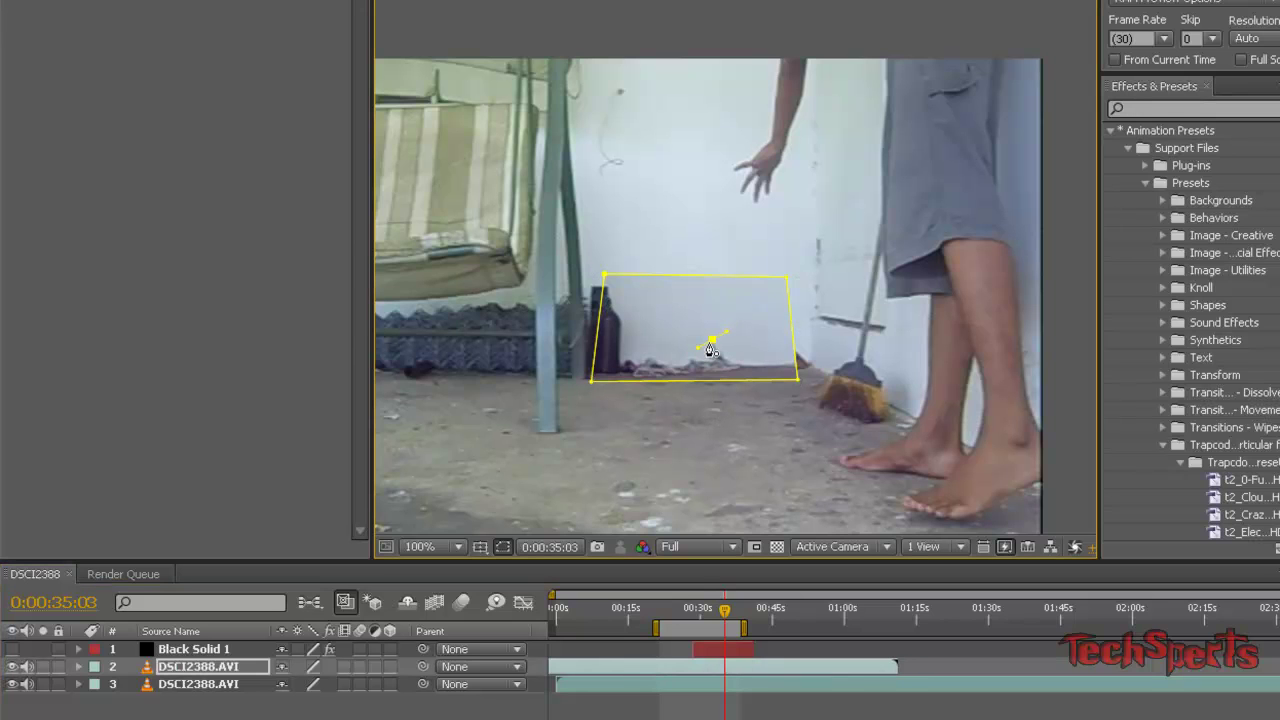
key(ctrl+z)
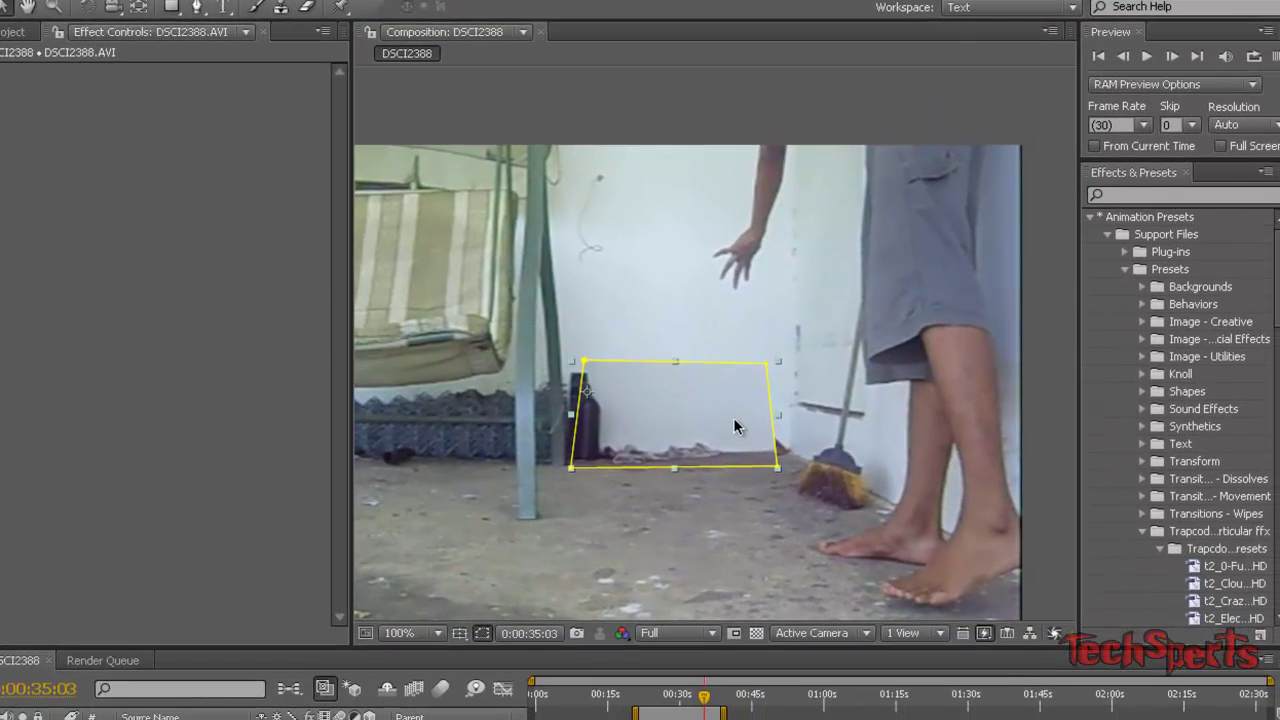
- Try moving the mask, undo it, and go to frame 0:00:35:22 with the four-corner mask intact
drag(734, 426, 558, 521)
key(ctrl+z)
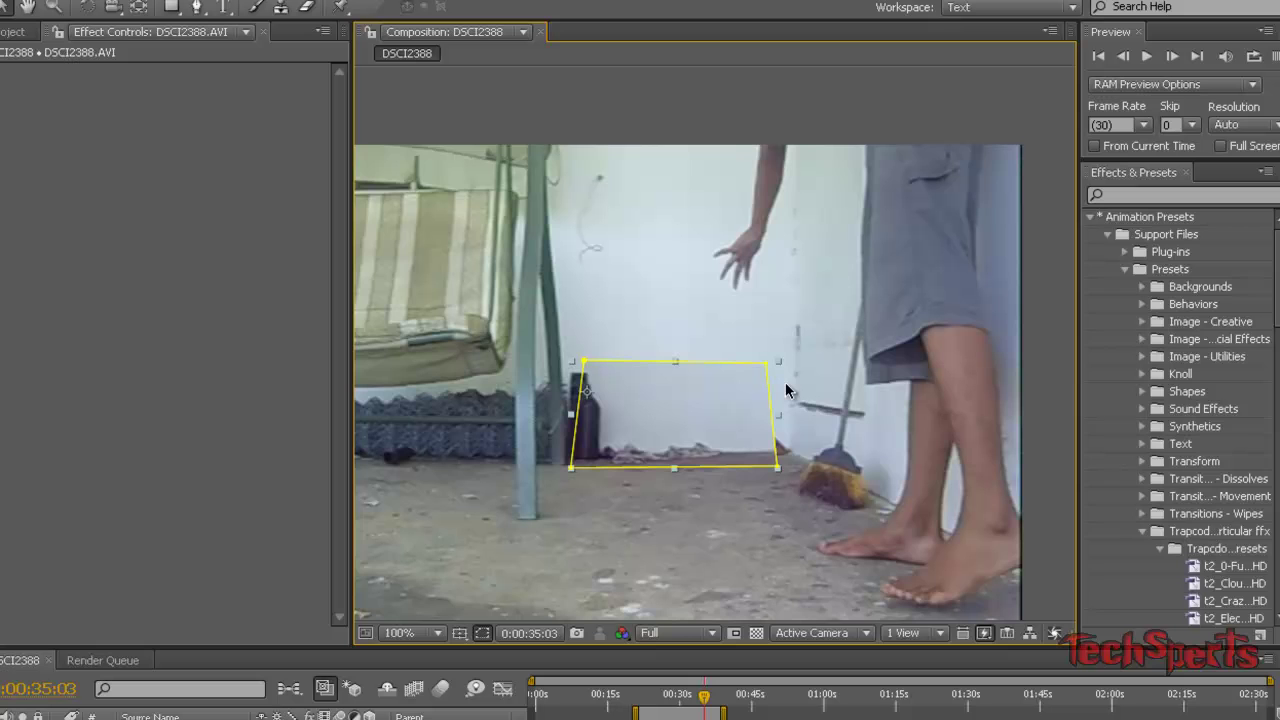
key(k)
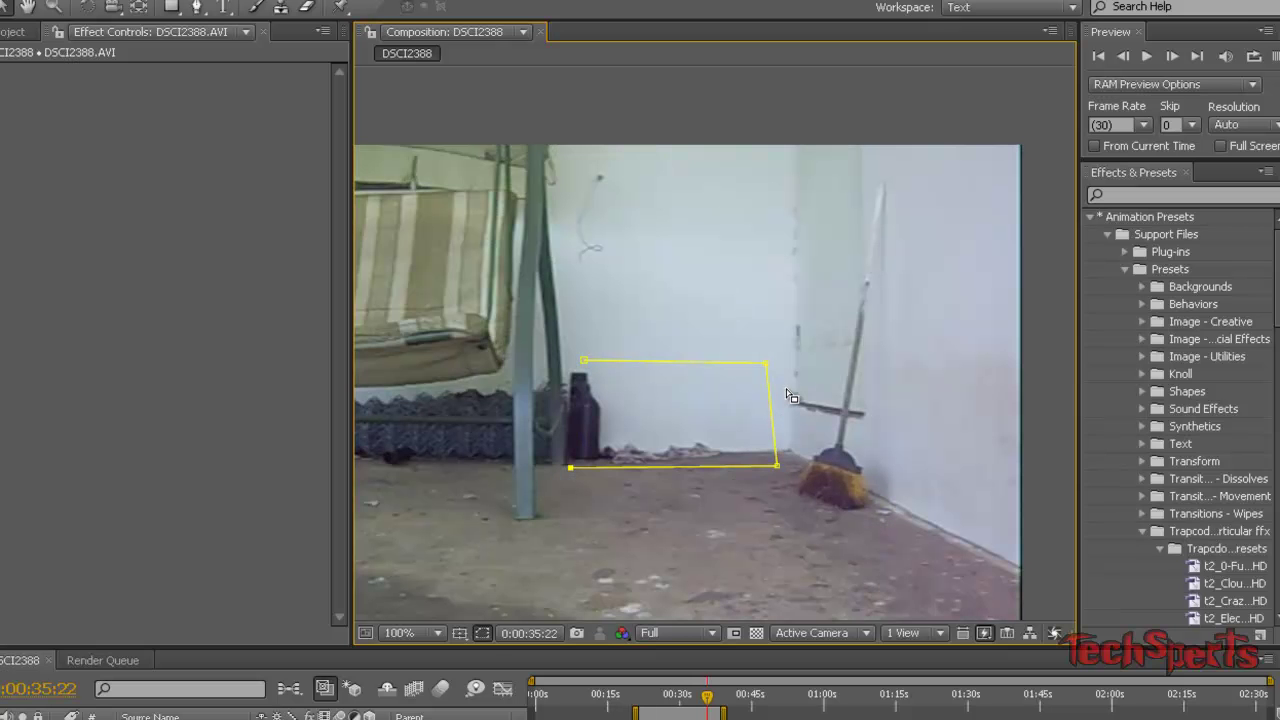
key(Delete)
key(Delete)
key(ctrl+z)
key(ctrl+z)
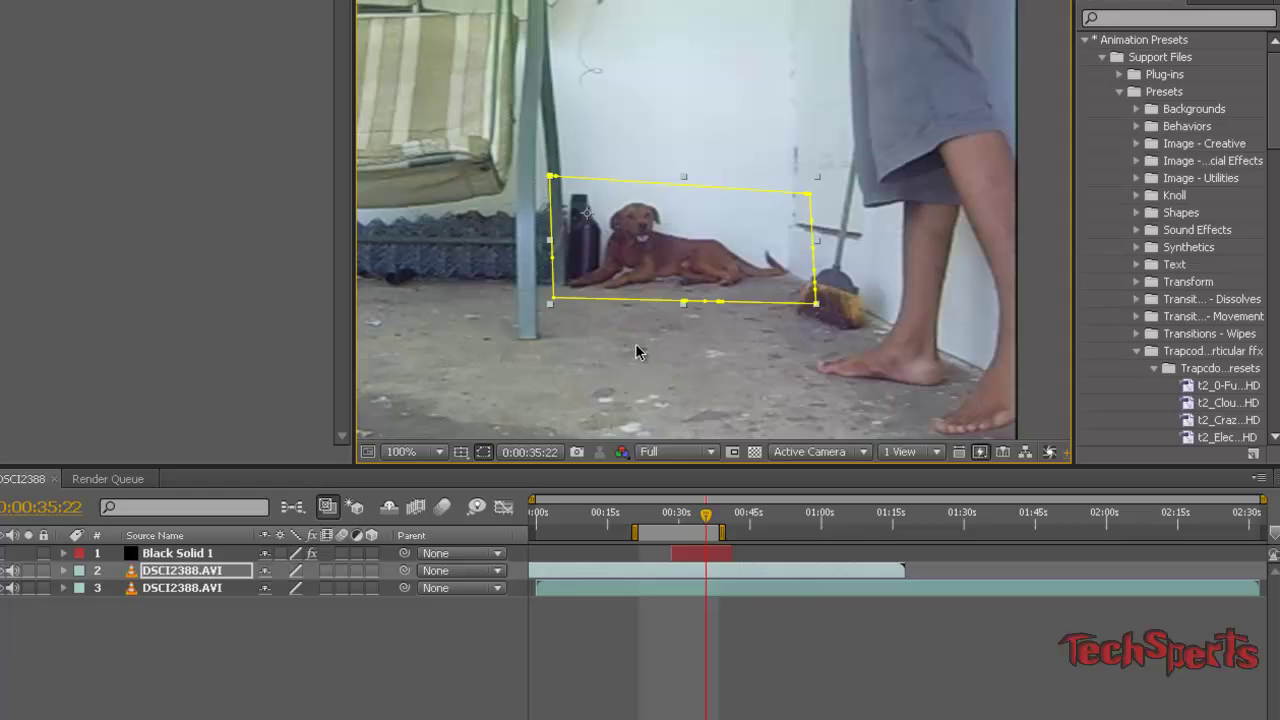
- Select Black Solid 1 and step between 0:00:35:23 and 0:00:35:26 to check the dog is hidden
click(172, 553)
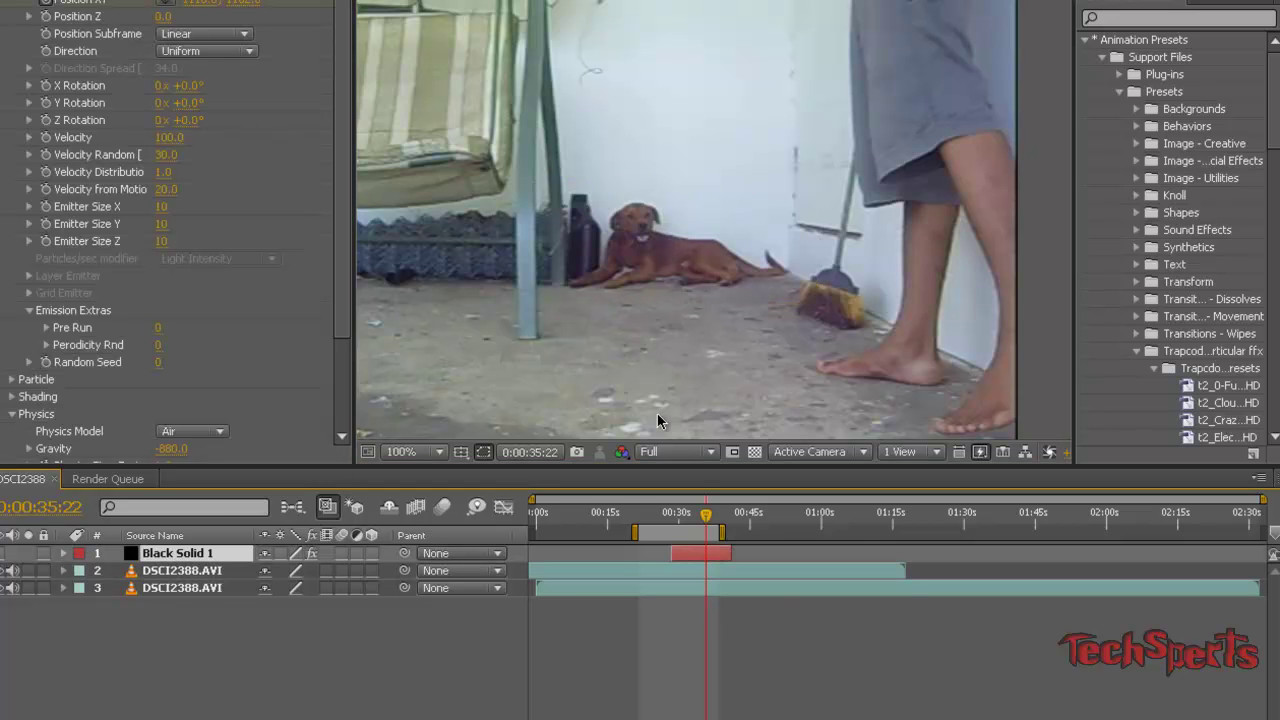
key(Page_Up)
key(Page_Down)
key(Page_Down)
key(Page_Down)
key(Page_Down)
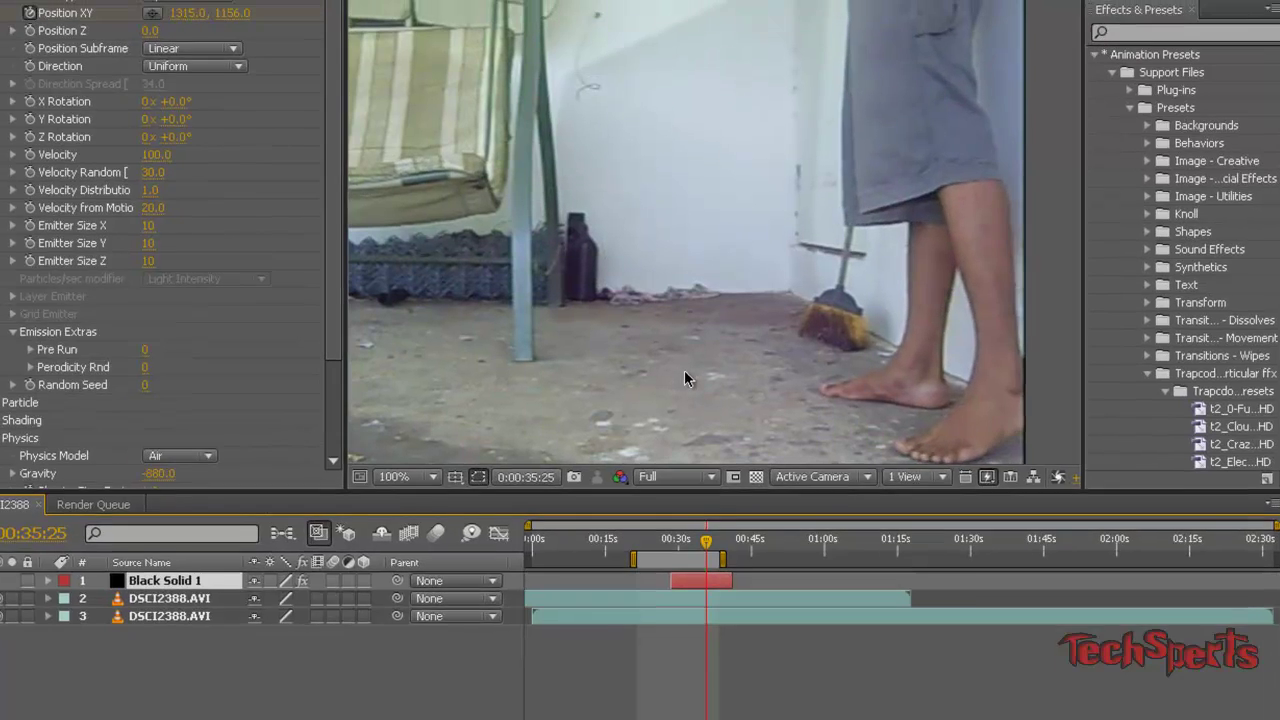
key(Page_Down)
key(Page_Down)
key(Page_Down)
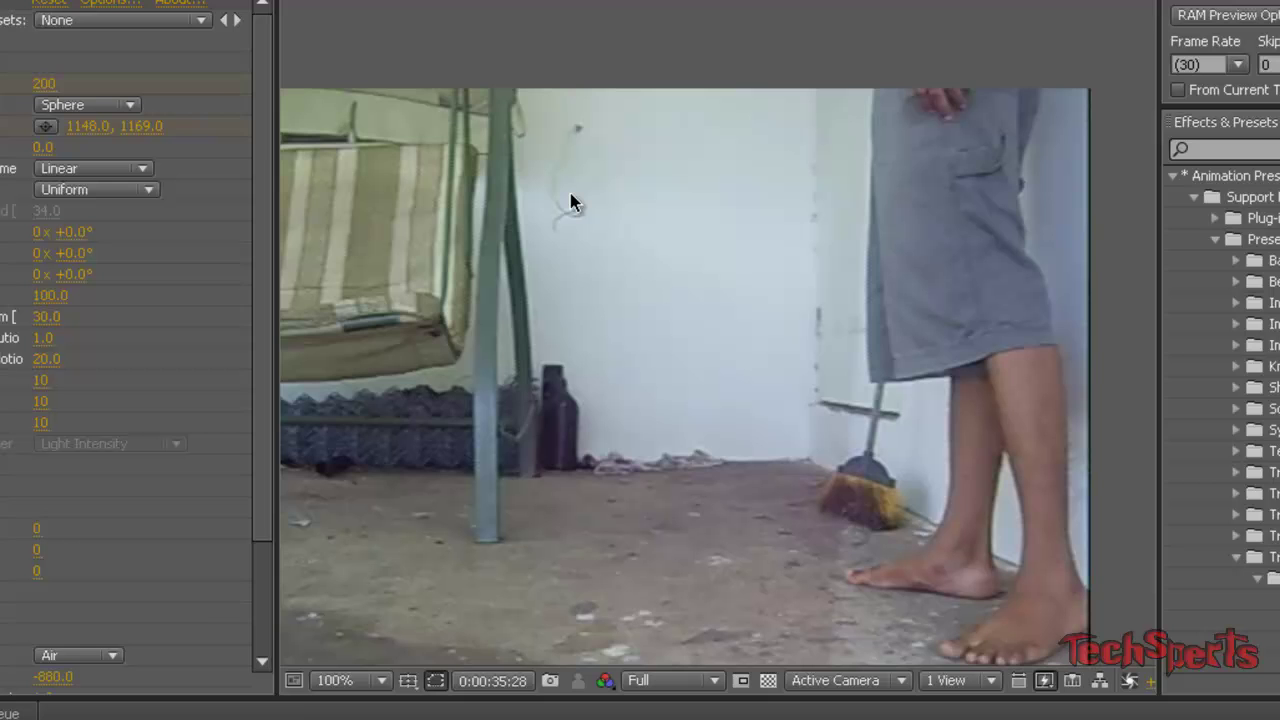
key(Page_Up)
key(Page_Up)
key(Page_Up)
key(Page_Up)
key(Page_Up)
key(Page_Up)
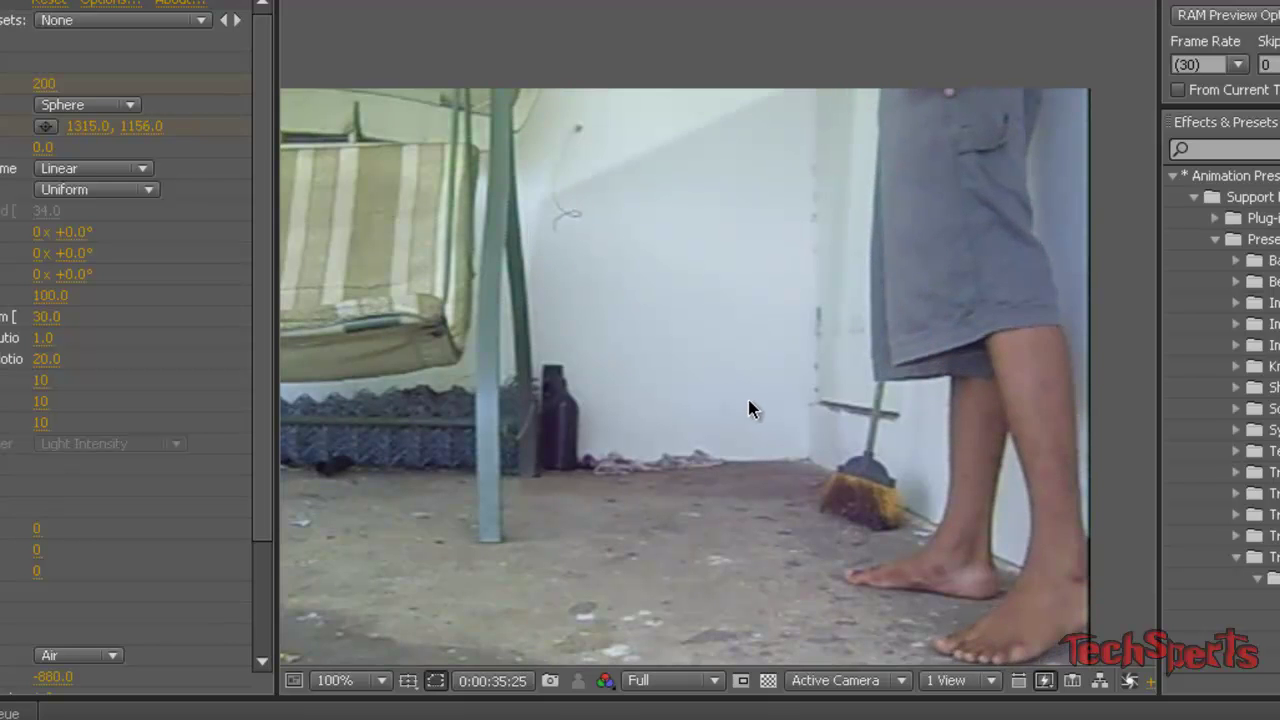
key(Page_Up)
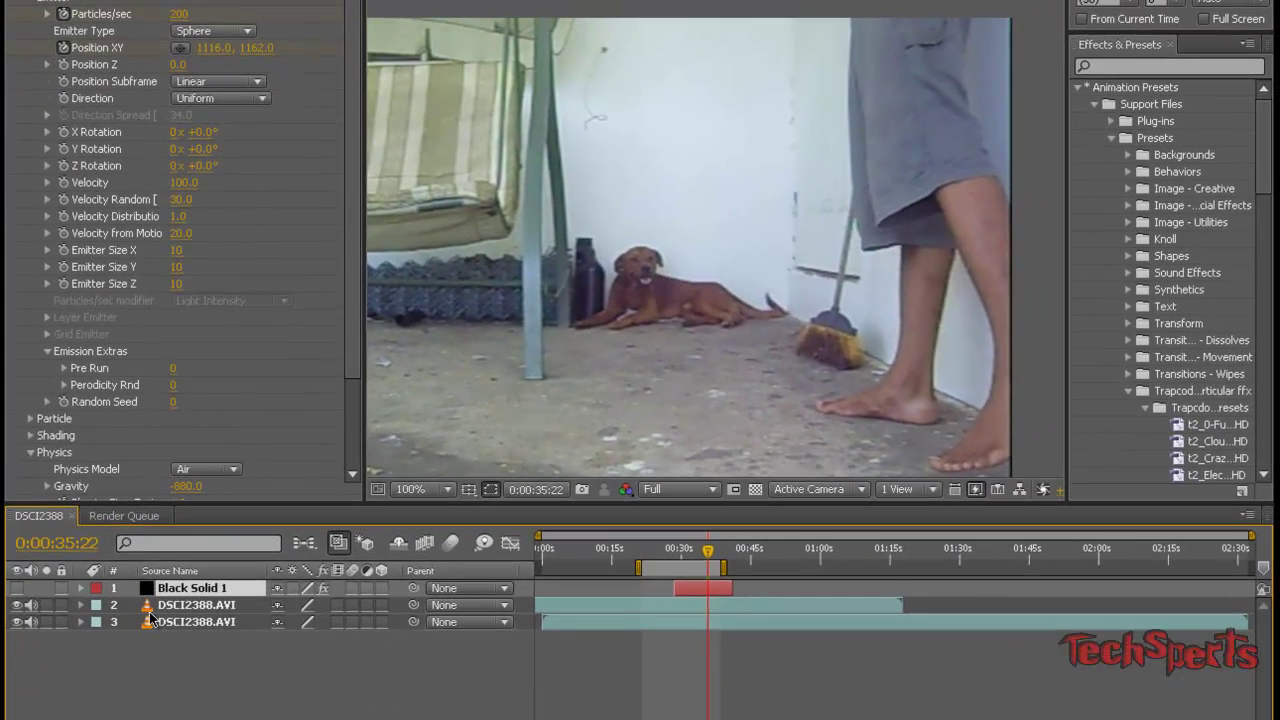
click(155, 608)
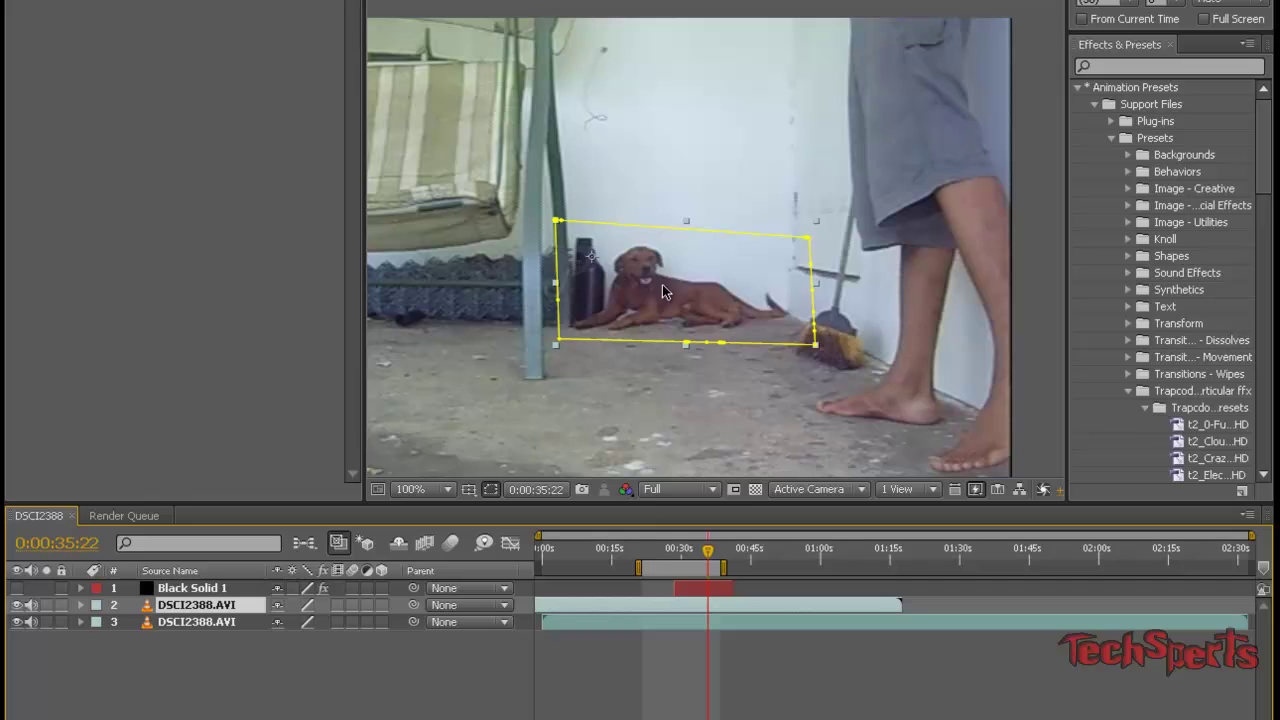
key(Page_Down)
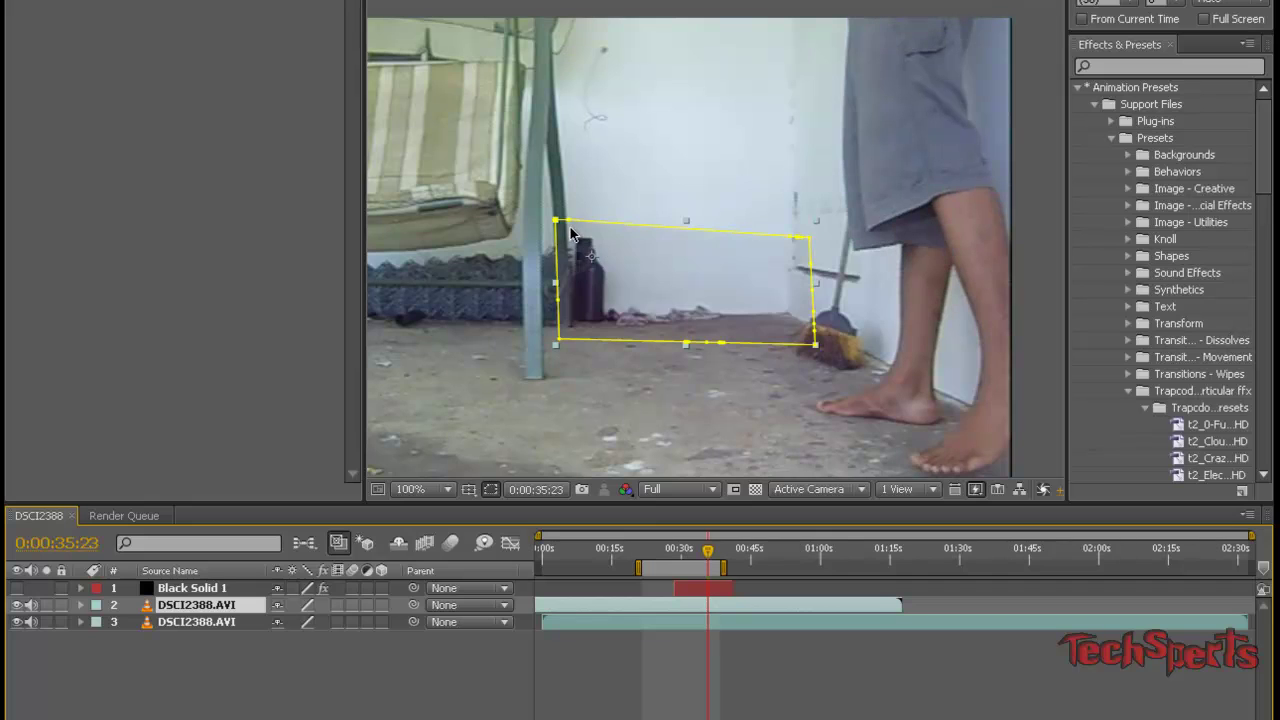
click(81, 605)
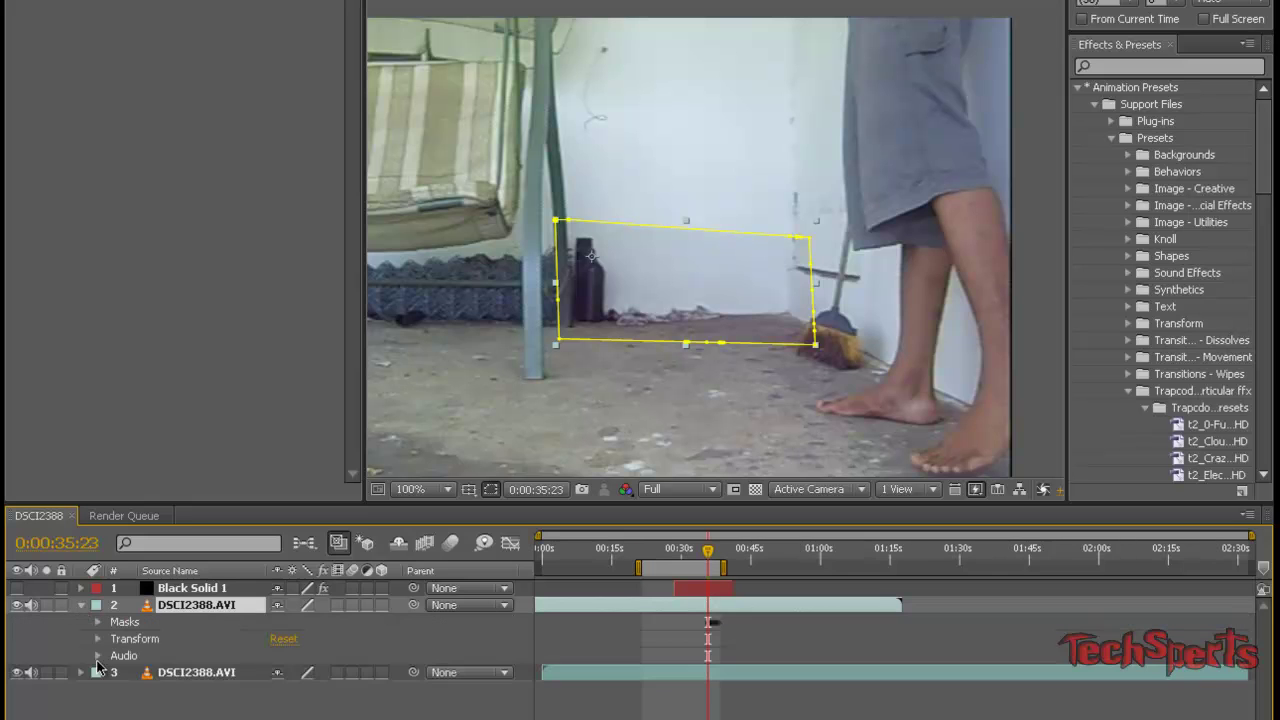
click(97, 638)
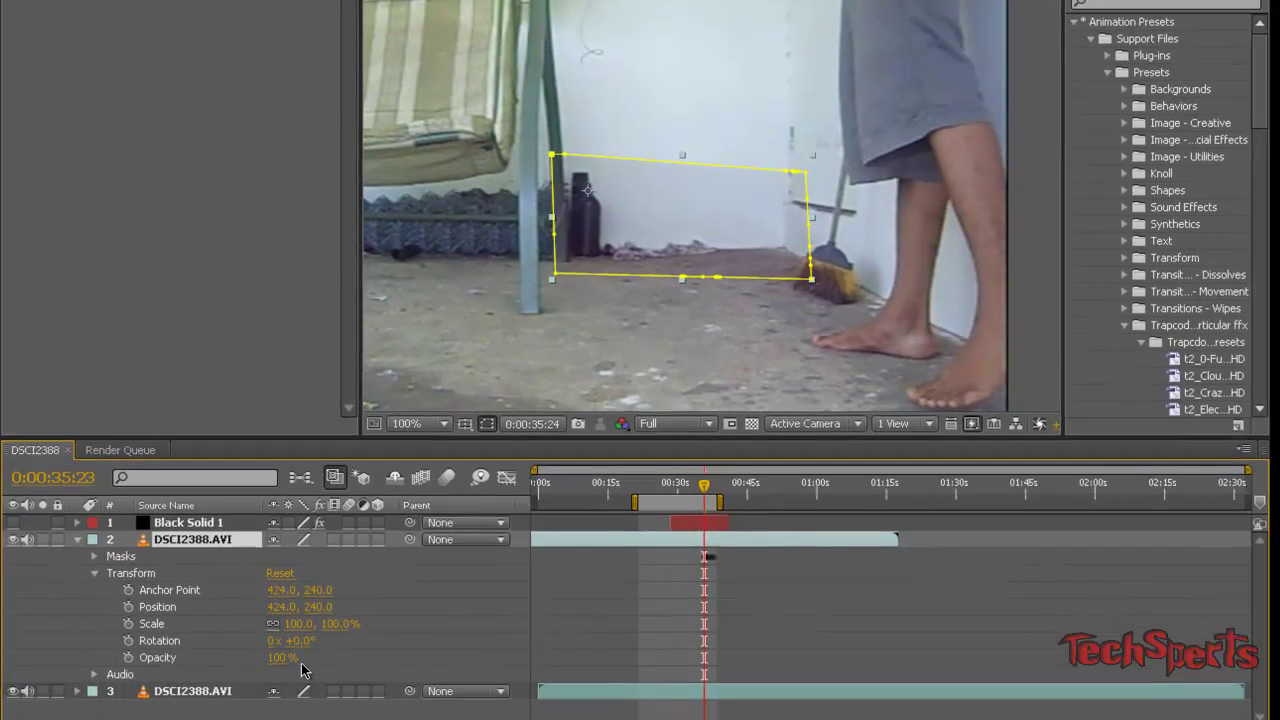
key(Page_Up)
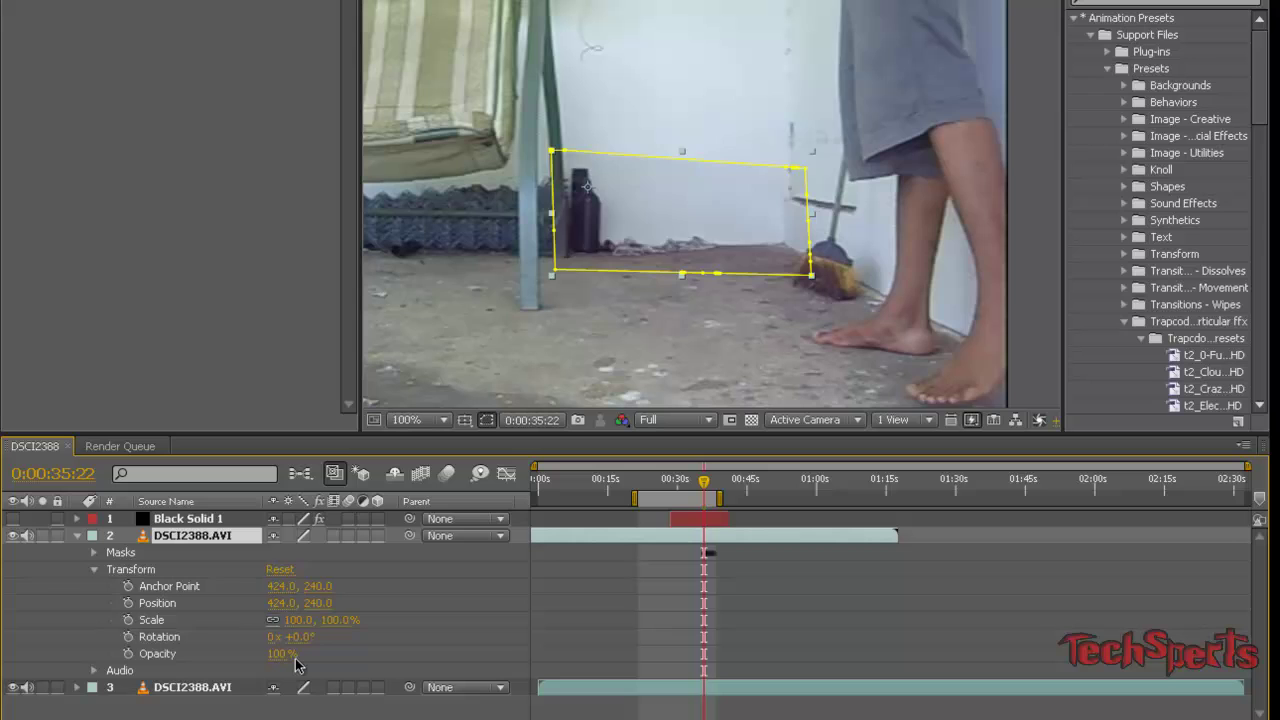
key(Page_Up)
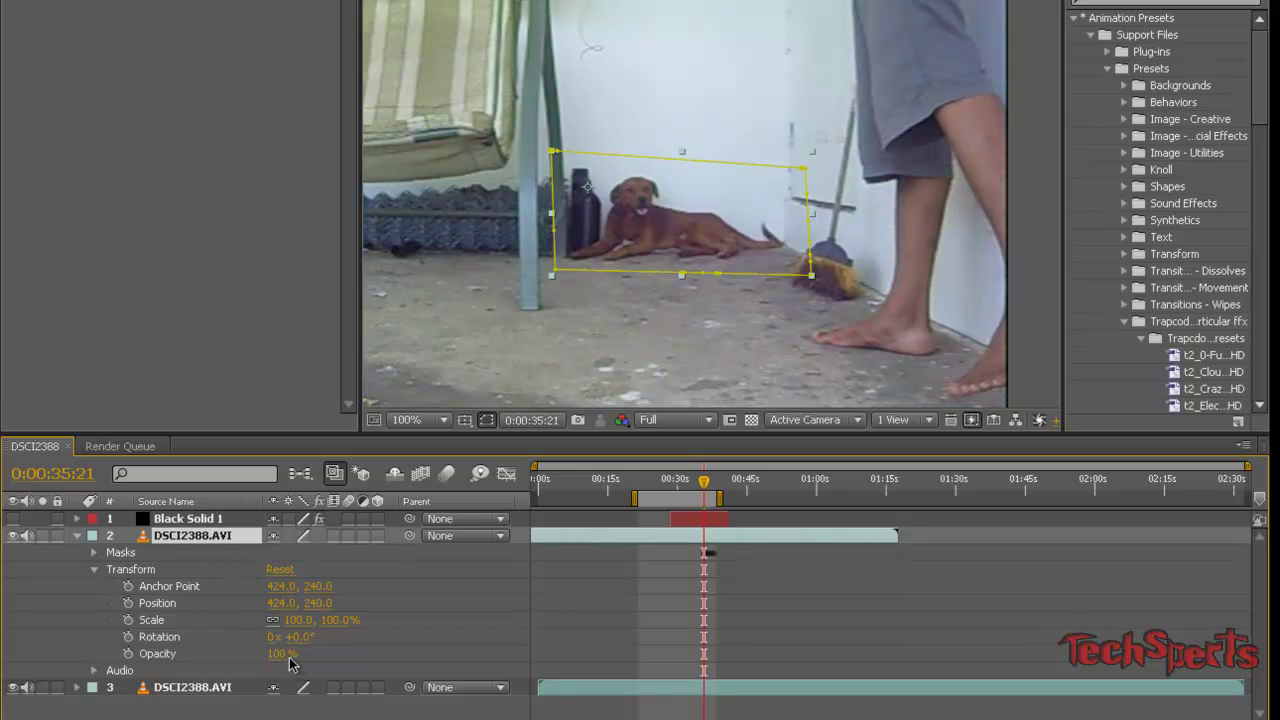
key(Page_Up)
key(Page_Up)
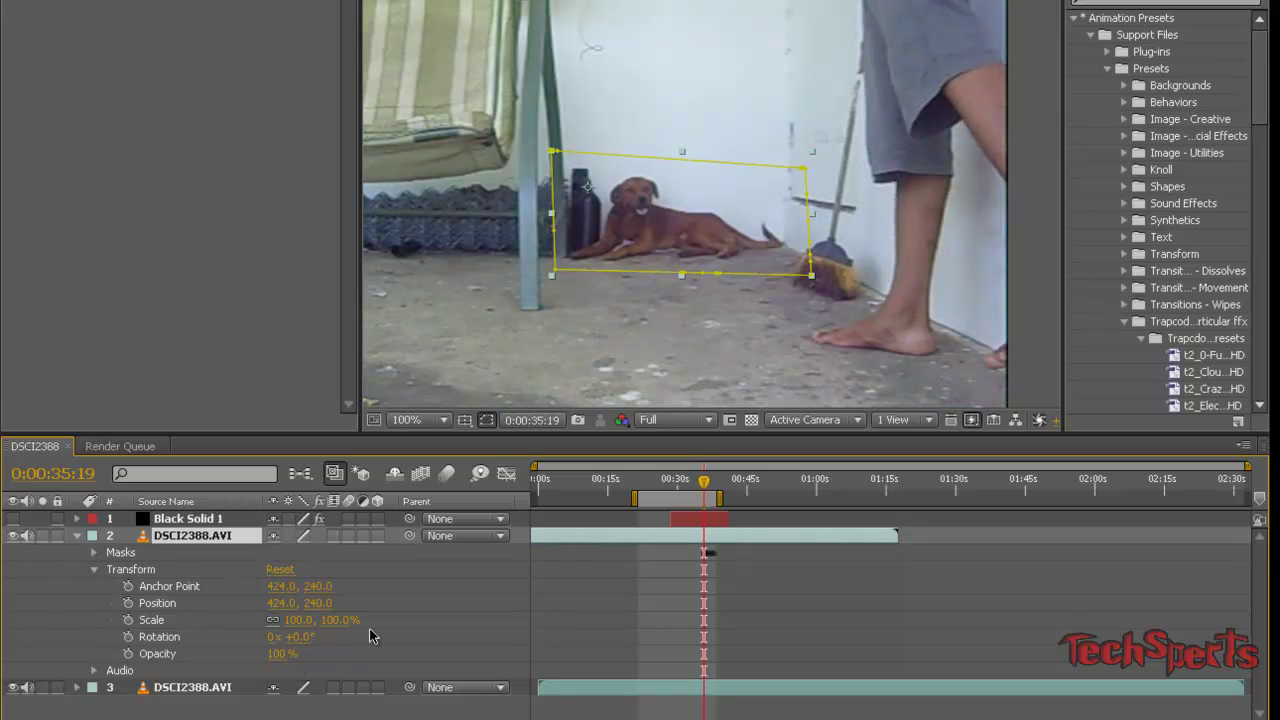
key(Page_Down)
key(Page_Down)
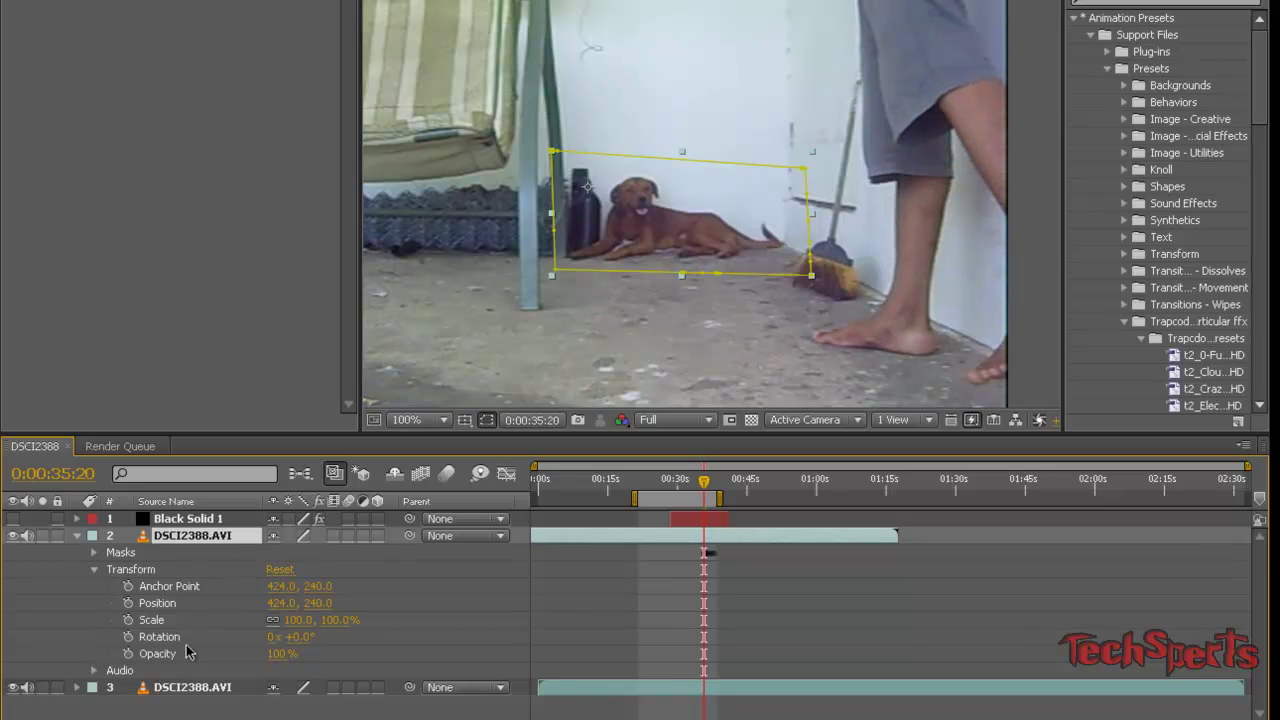
click(113, 681)
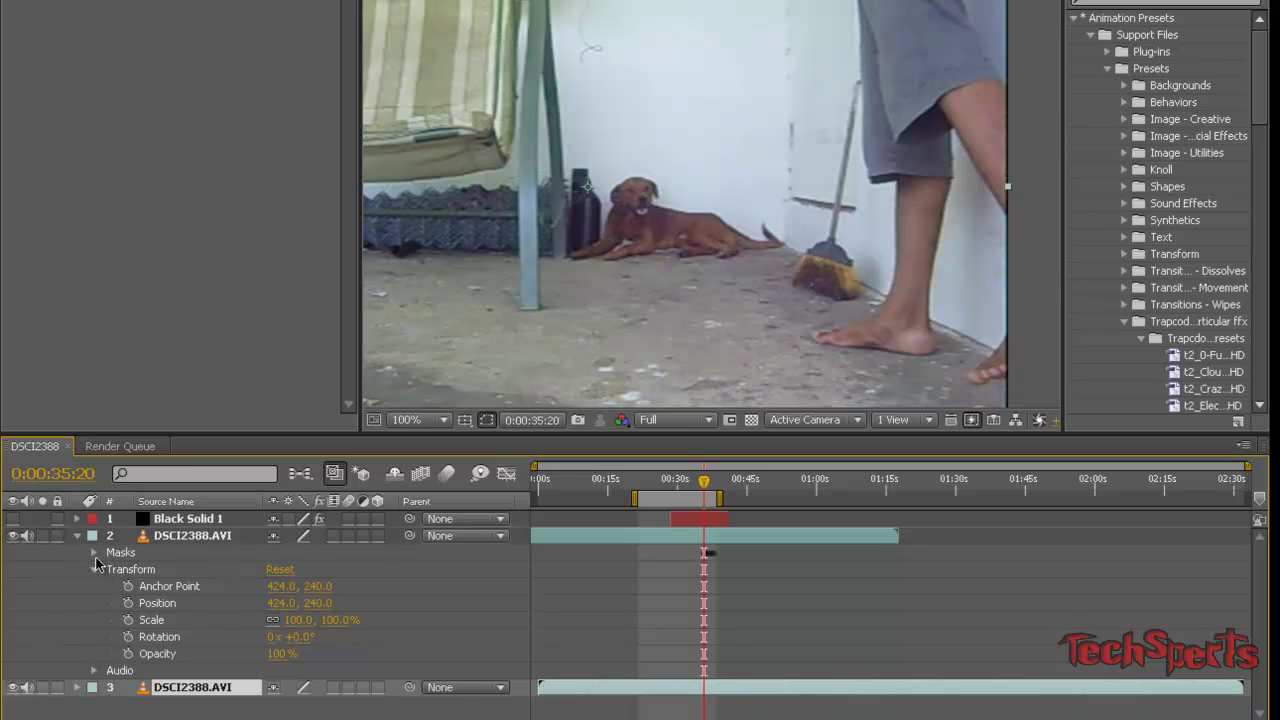
- Expand Mask 1, step around 0:00:35:23 to confirm the dog vanishes, and show the Mask Path outline
click(94, 553)
click(112, 569)
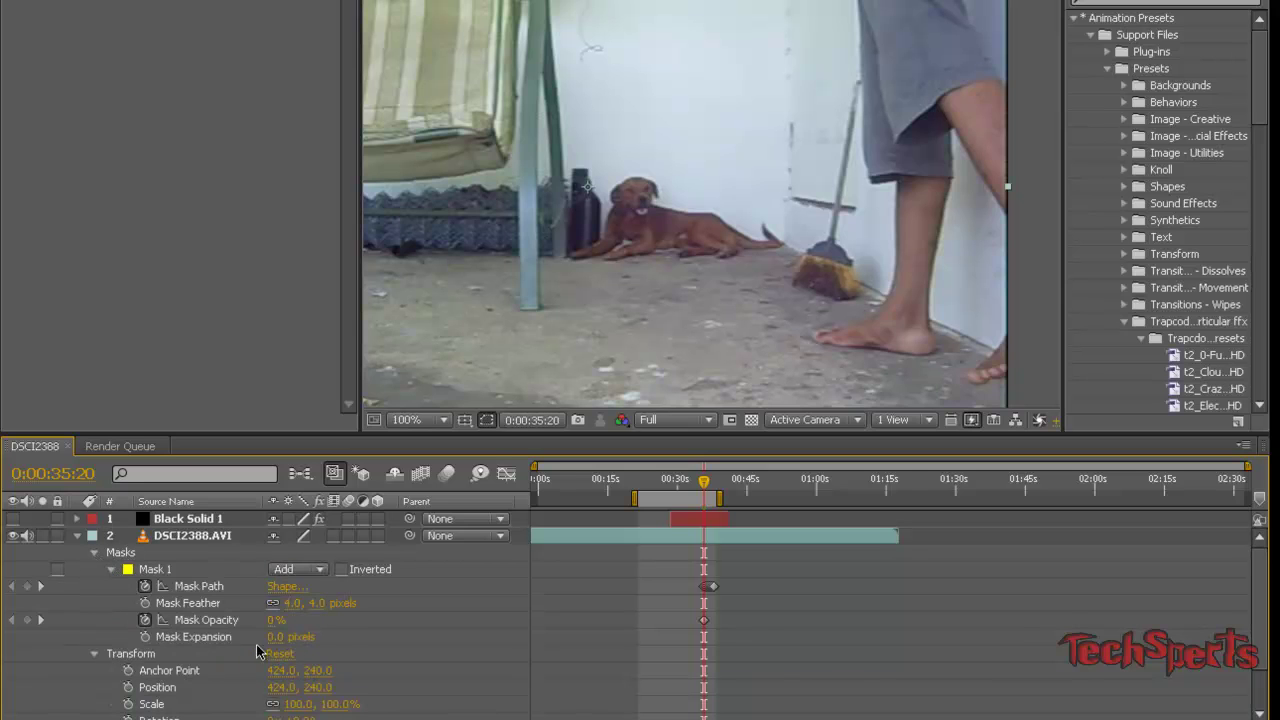
key(Page_Up)
key(Page_Up)
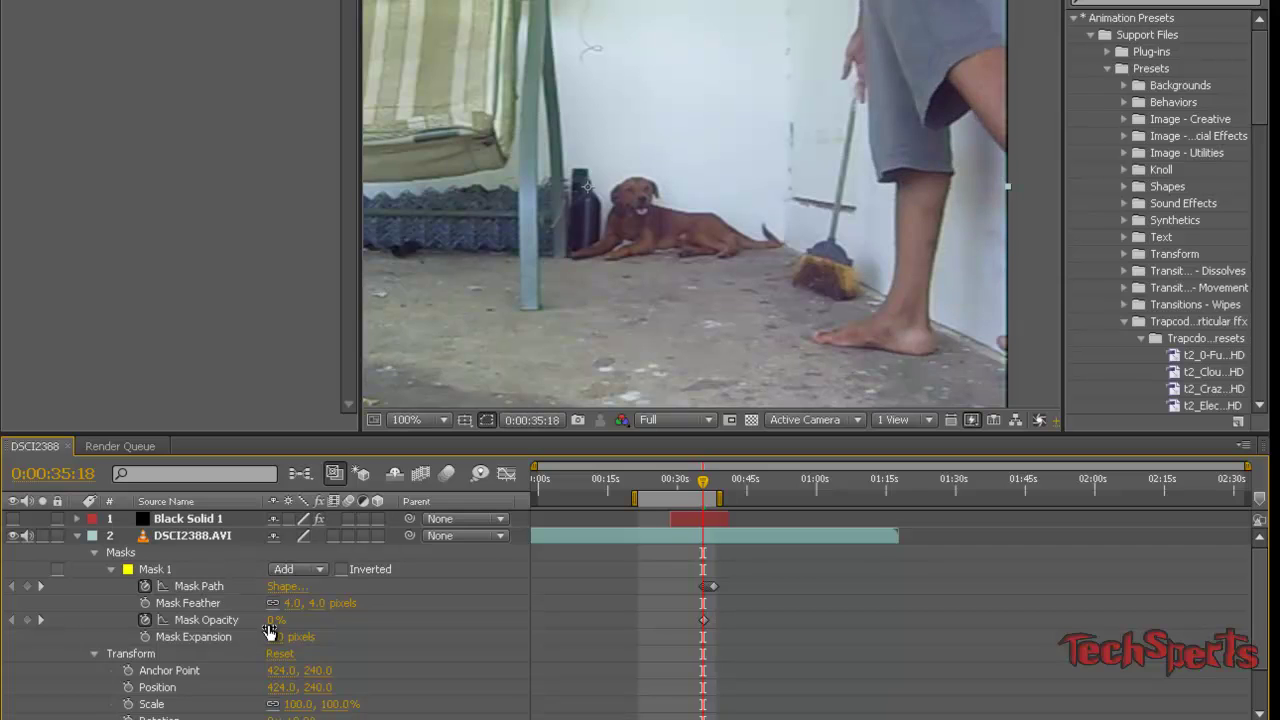
key(Page_Down)
key(Page_Down)
key(Page_Down)
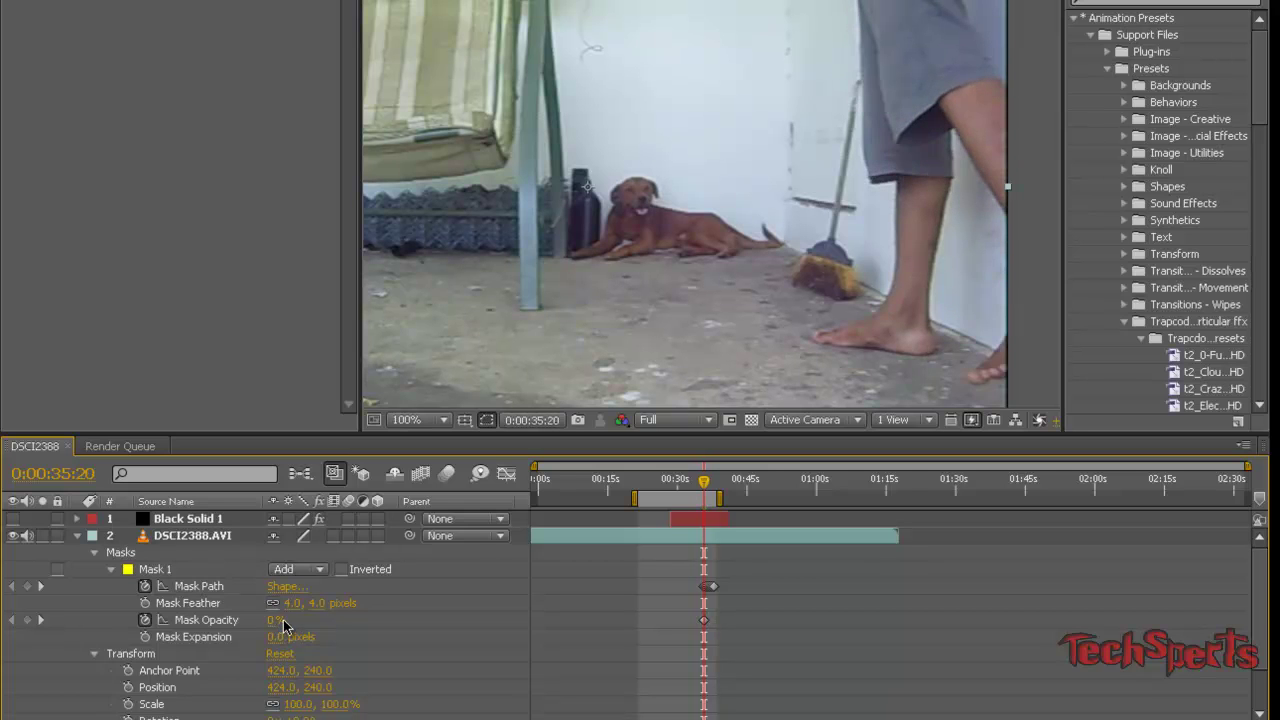
key(Page_Down)
key(Page_Down)
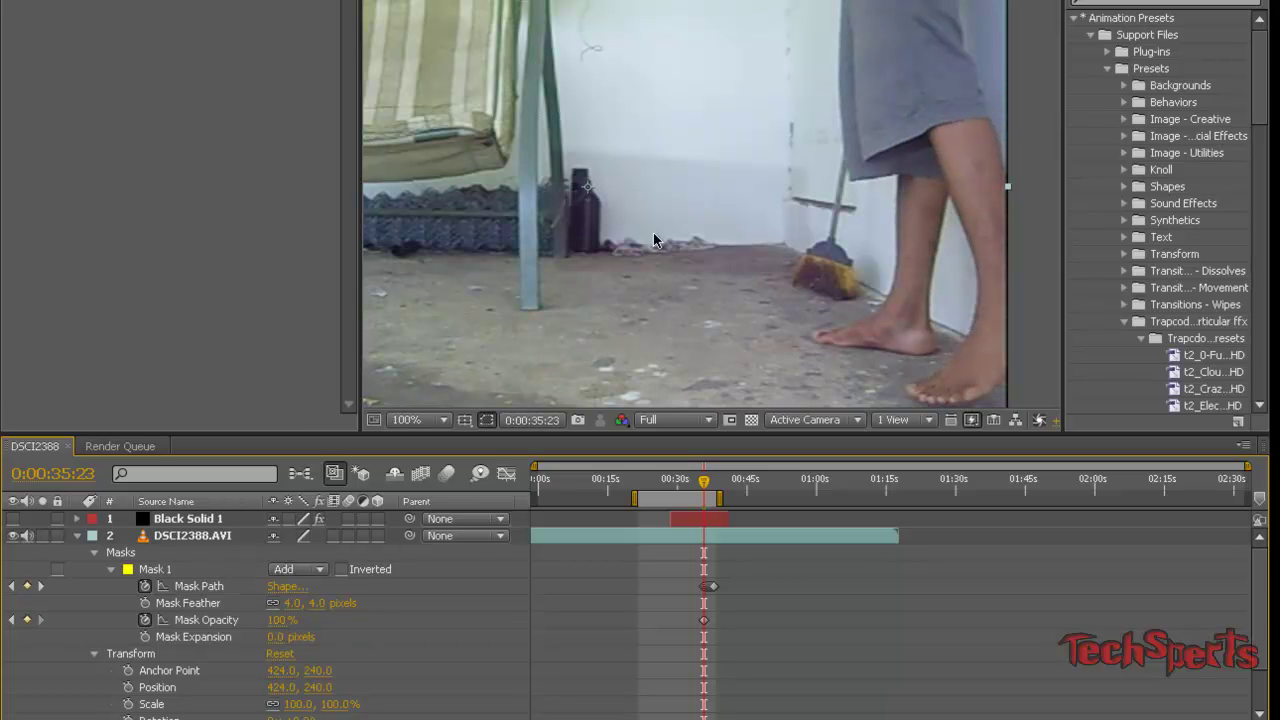
key(Page_Up)
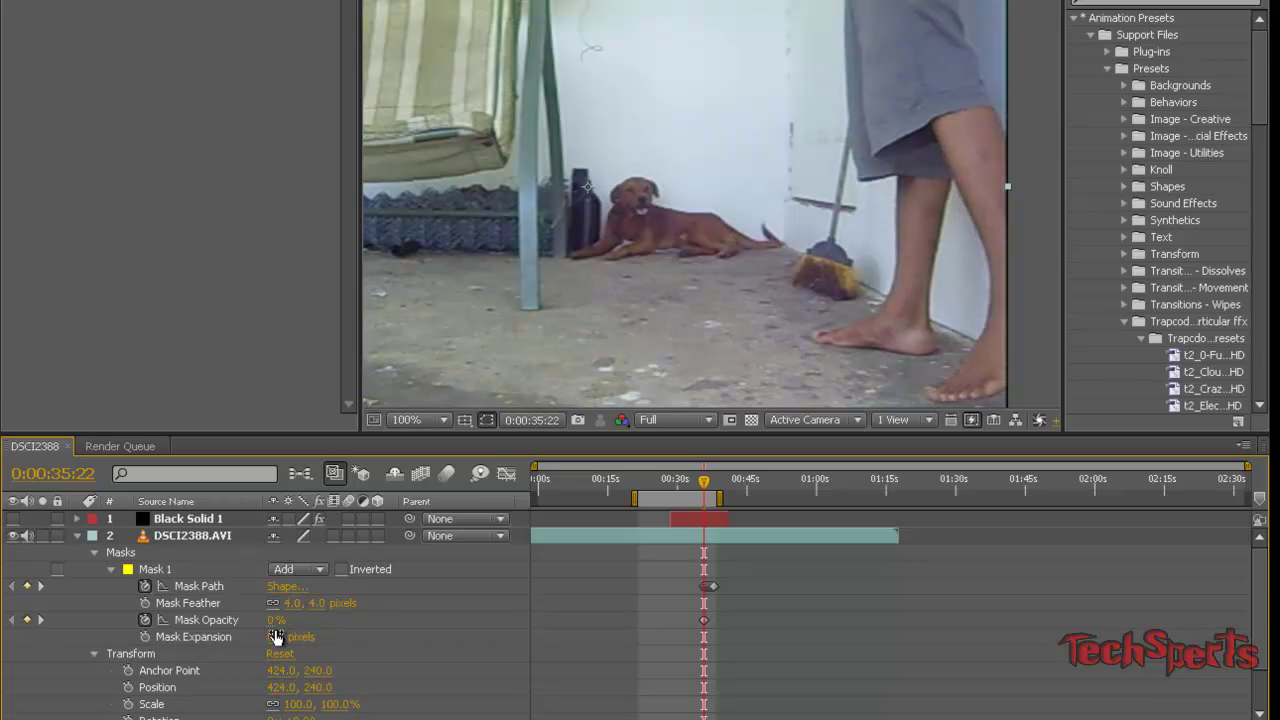
key(Page_Down)
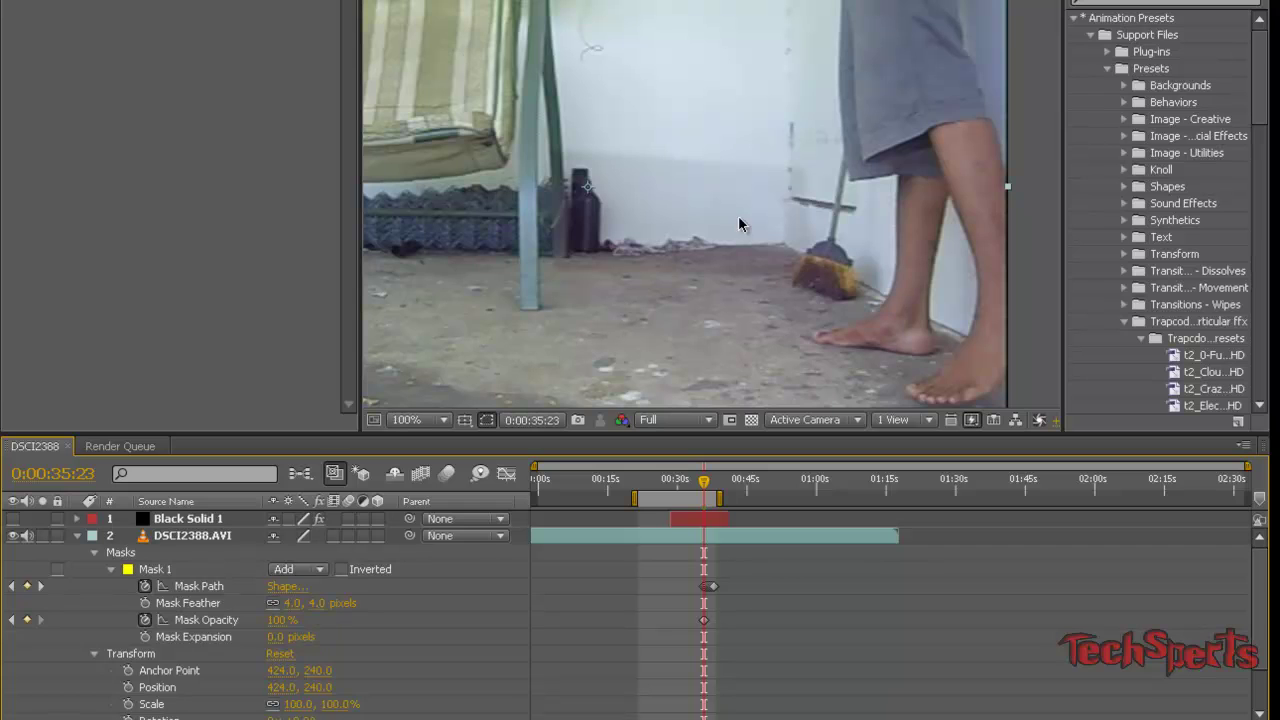
click(200, 588)
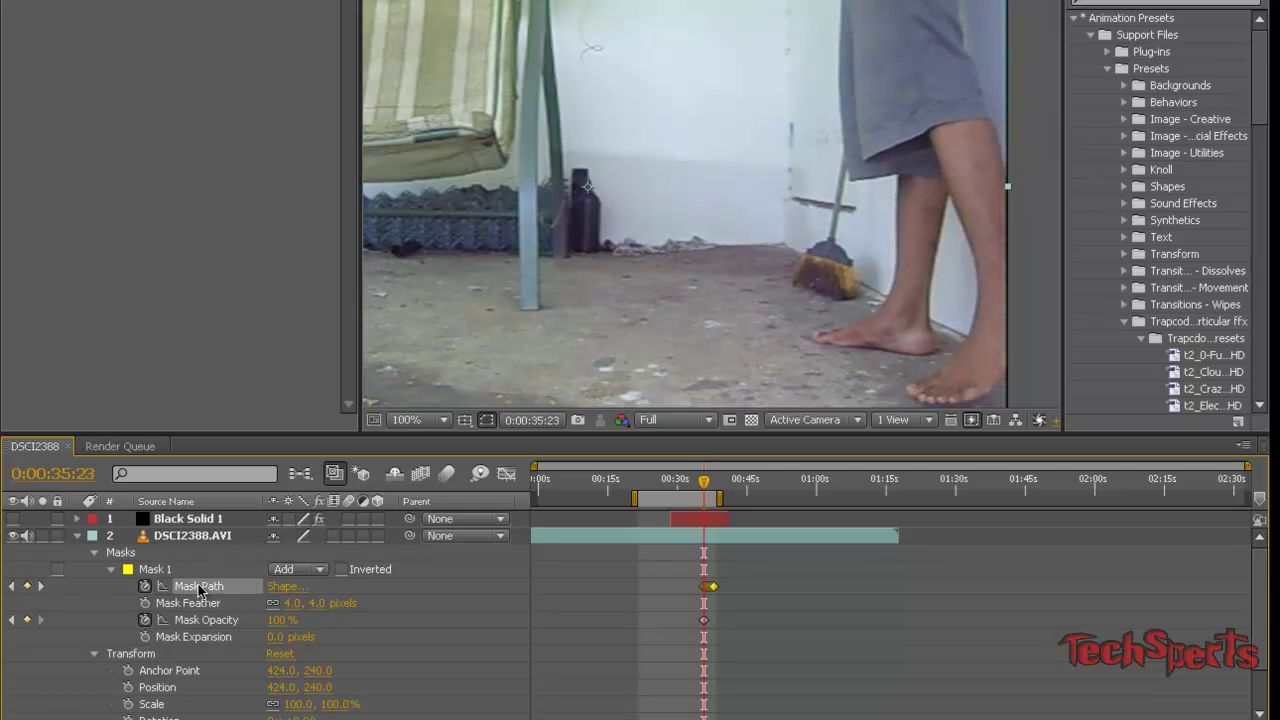
- Step forward frame by frame, toggling Black Solid 1 and the mask outline, to check the mask shape
key(Page_Down)
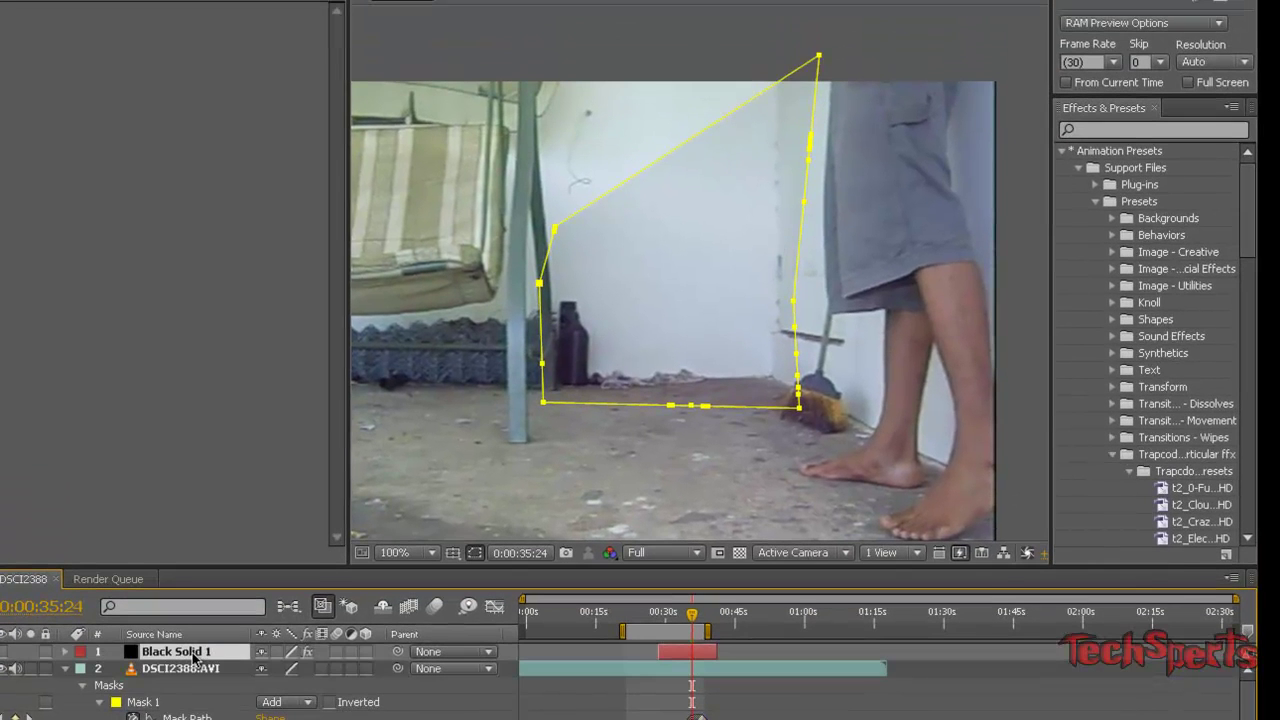
click(197, 627)
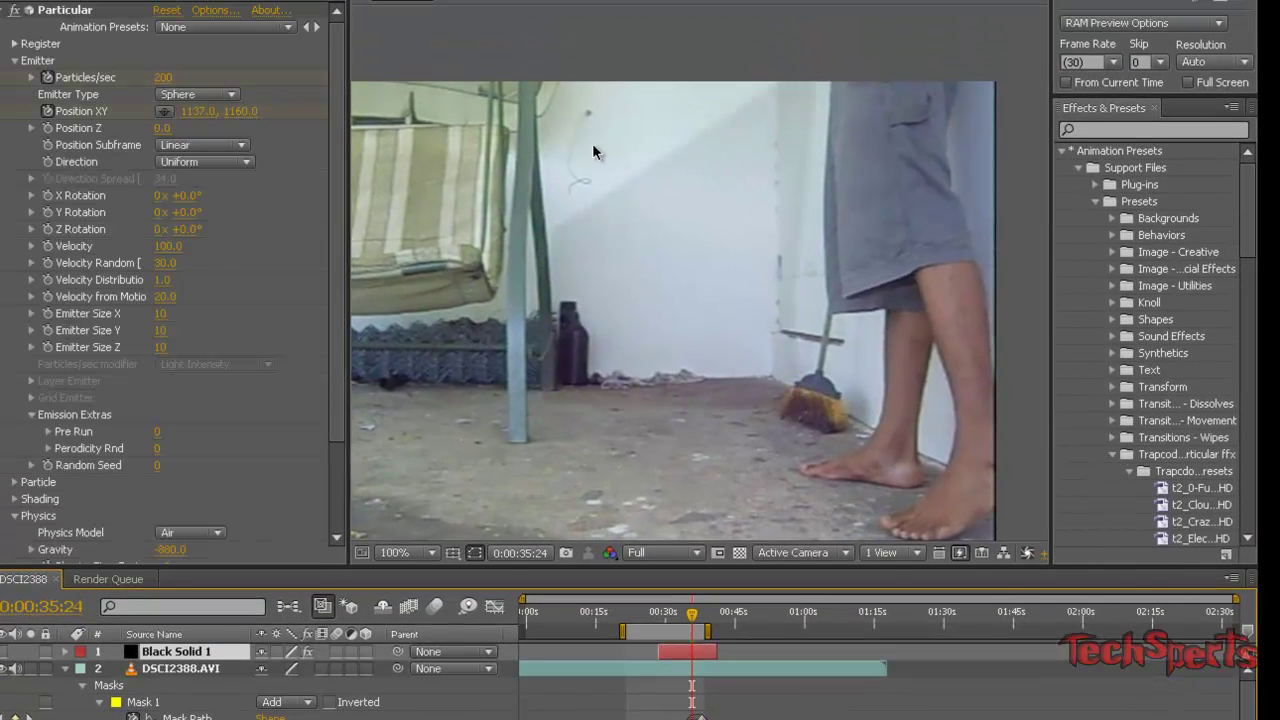
key(Page_Down)
key(Page_Down)
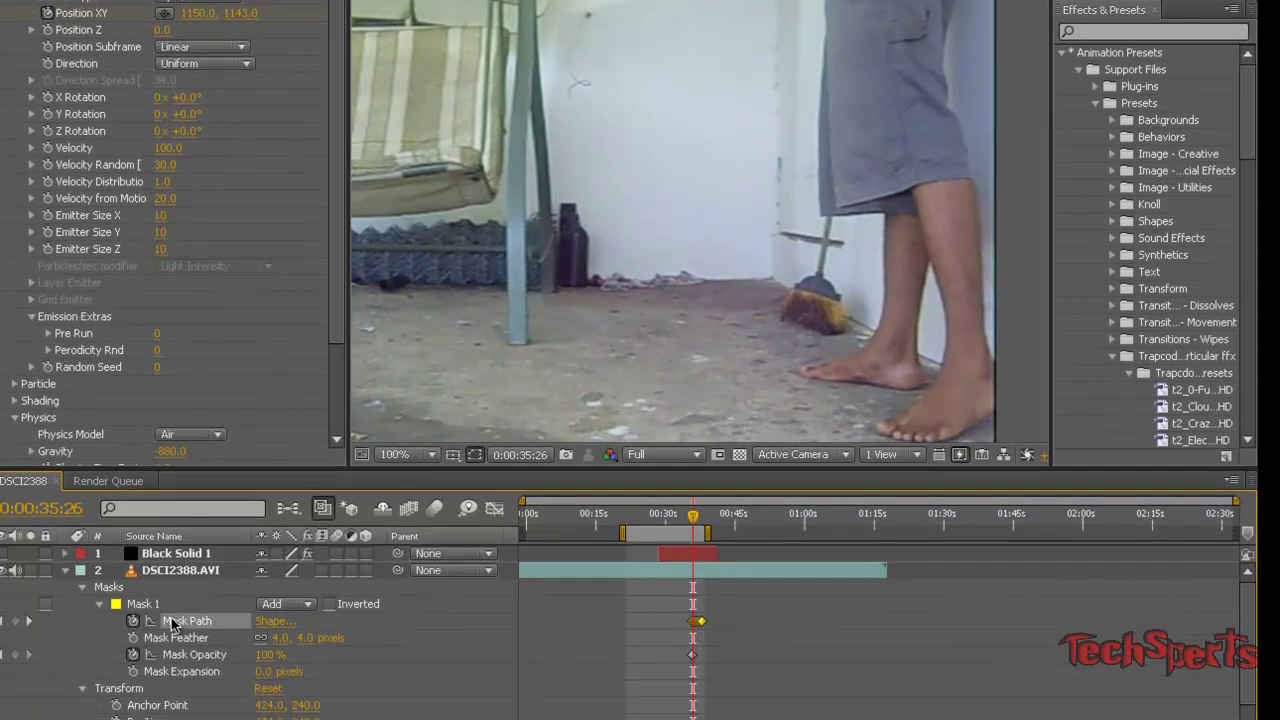
click(172, 623)
key(Page_Down)
key(Page_Down)
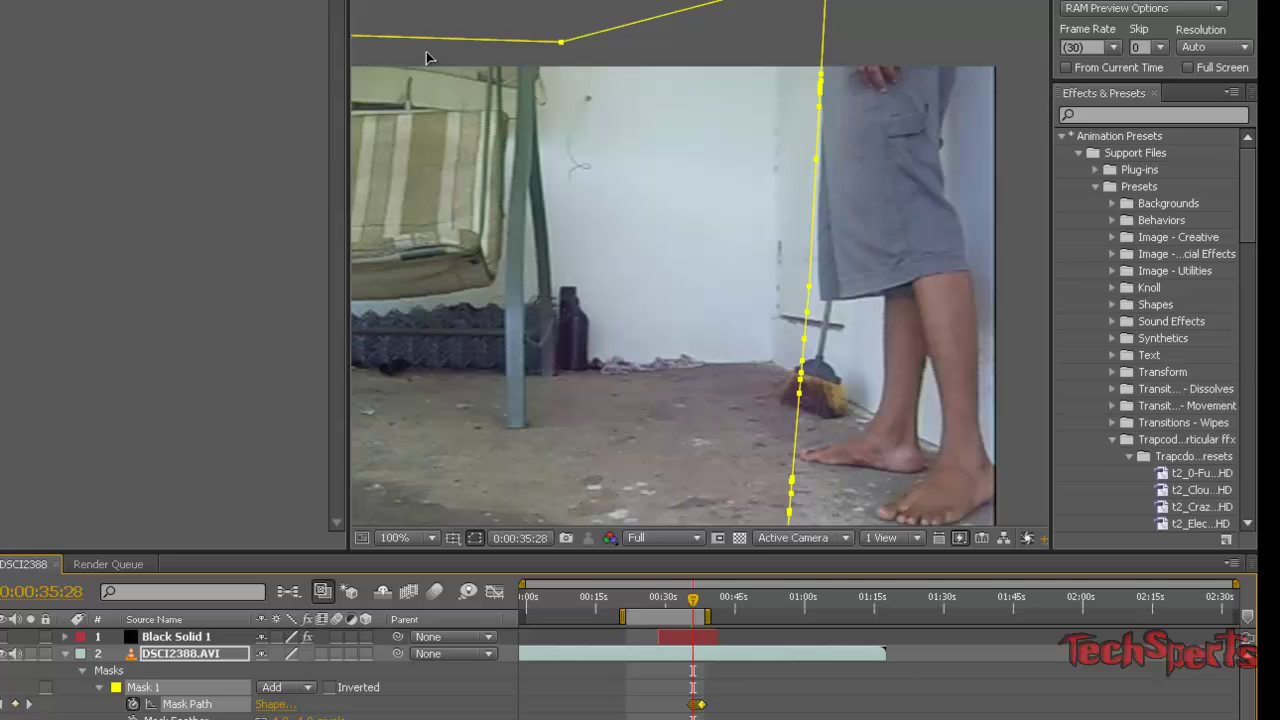
key(Page_Down)
key(Page_Down)
key(Page_Down)
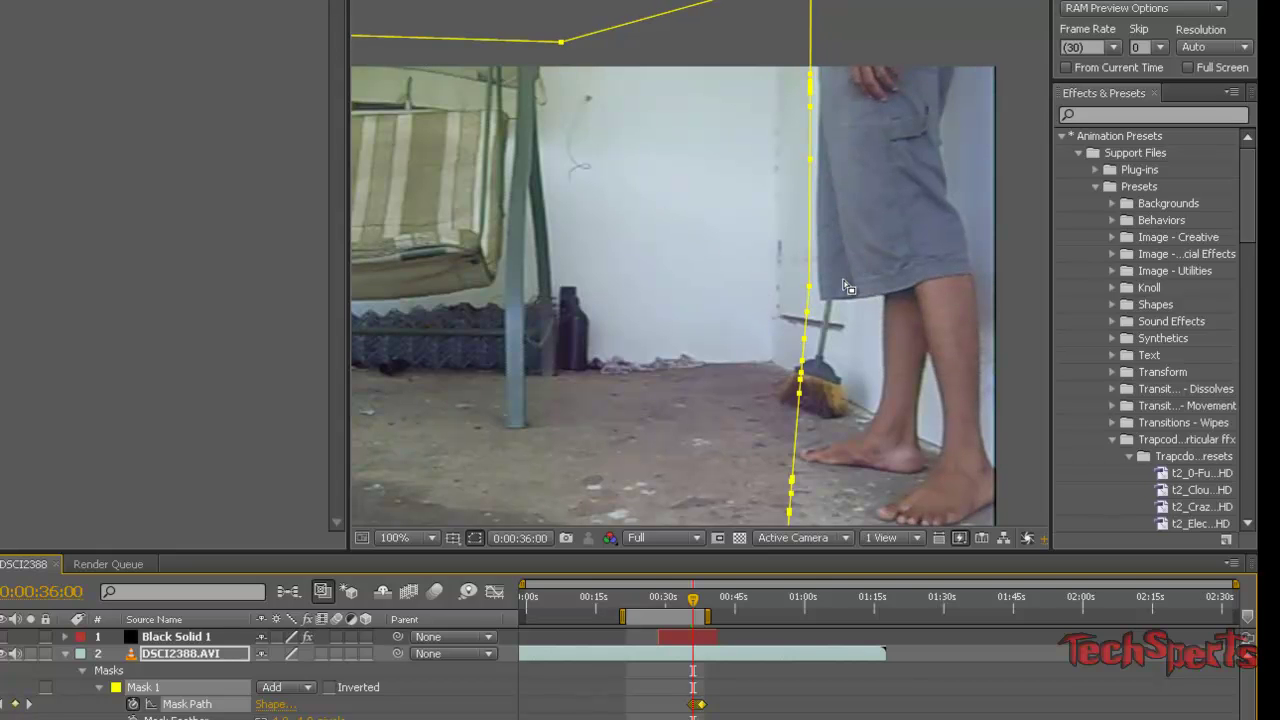
key(Page_Down)
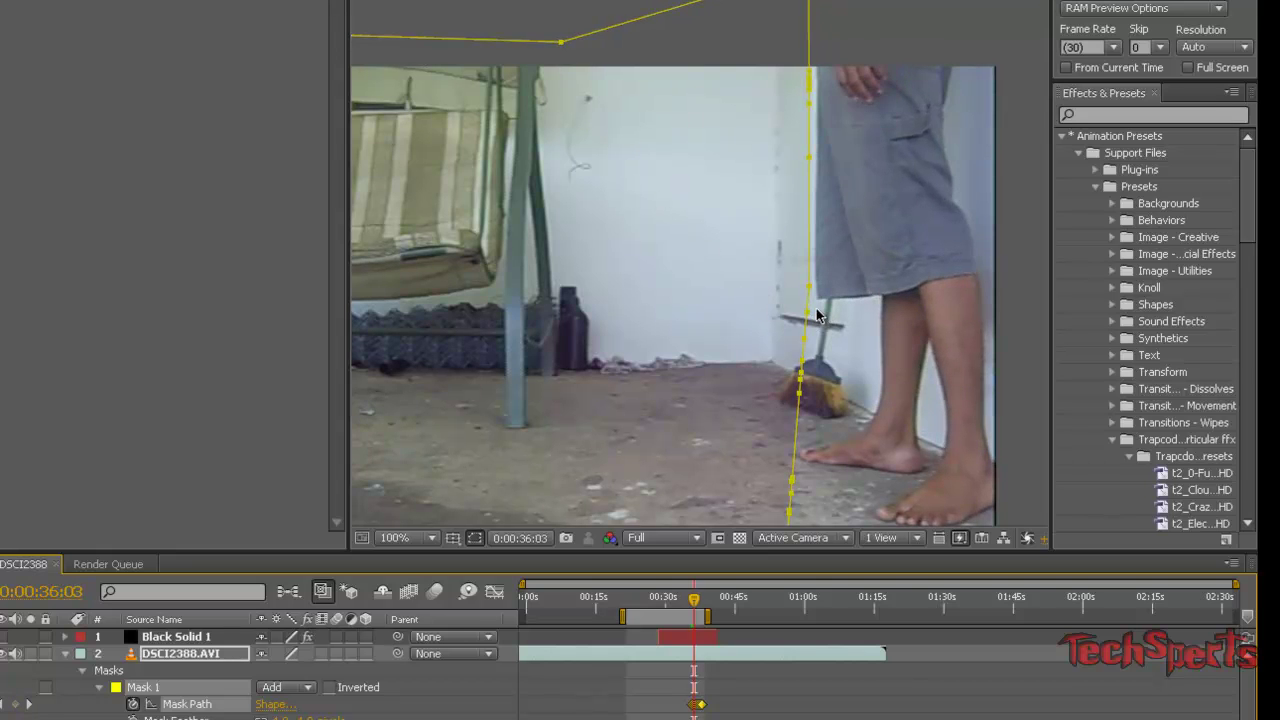
key(Page_Down)
key(Page_Down)
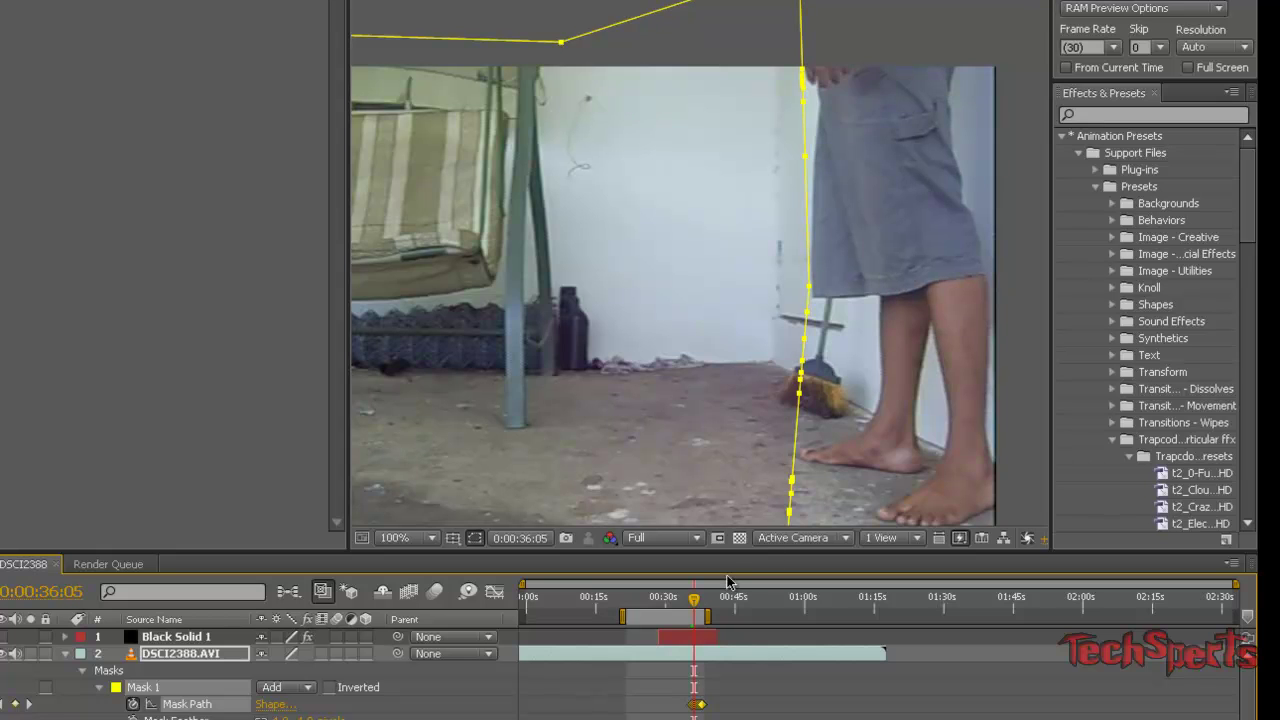
- Move to 0:00:37:08 and review the Particular emitter settings of Black Solid 1
drag(697, 601, 701, 604)
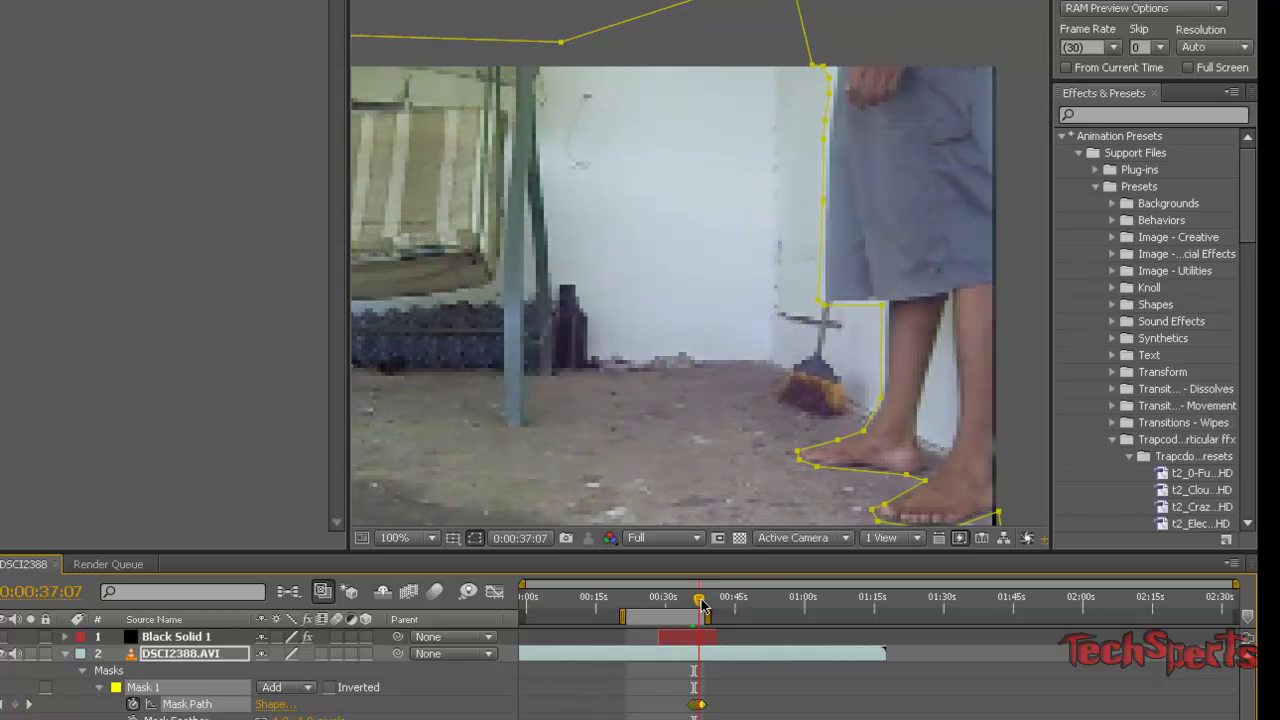
key(Page_Down)
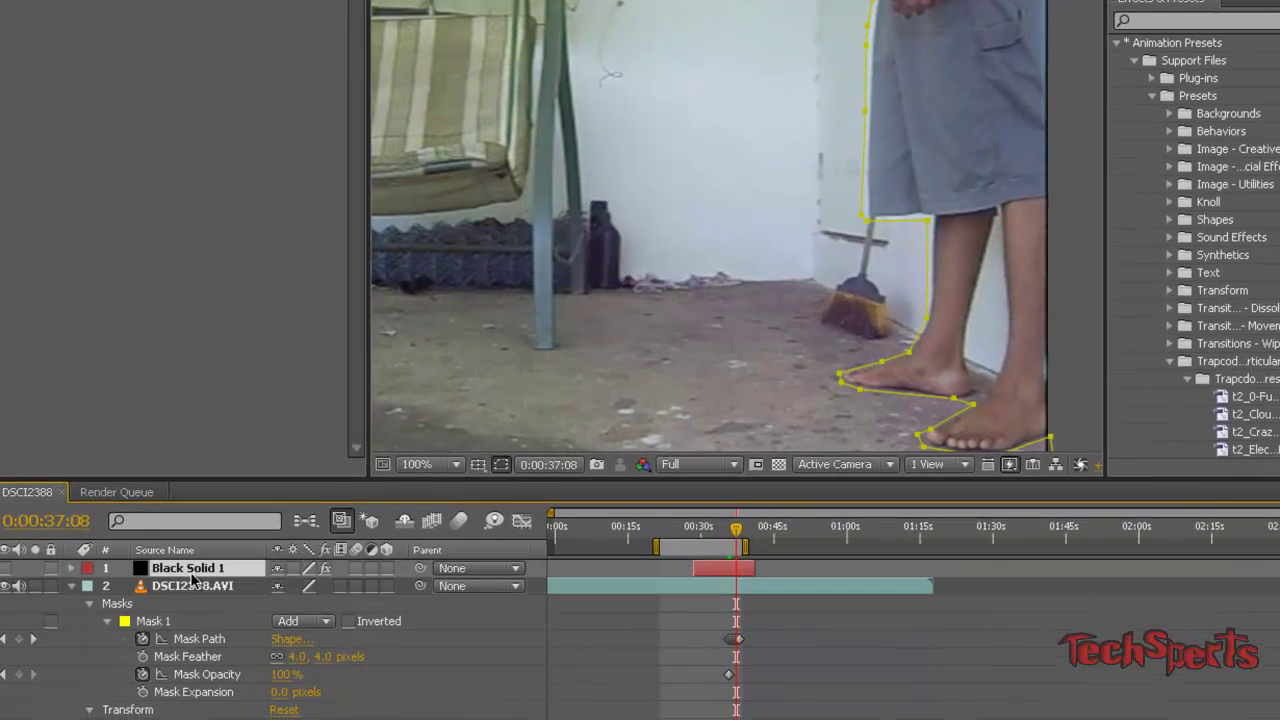
click(192, 572)
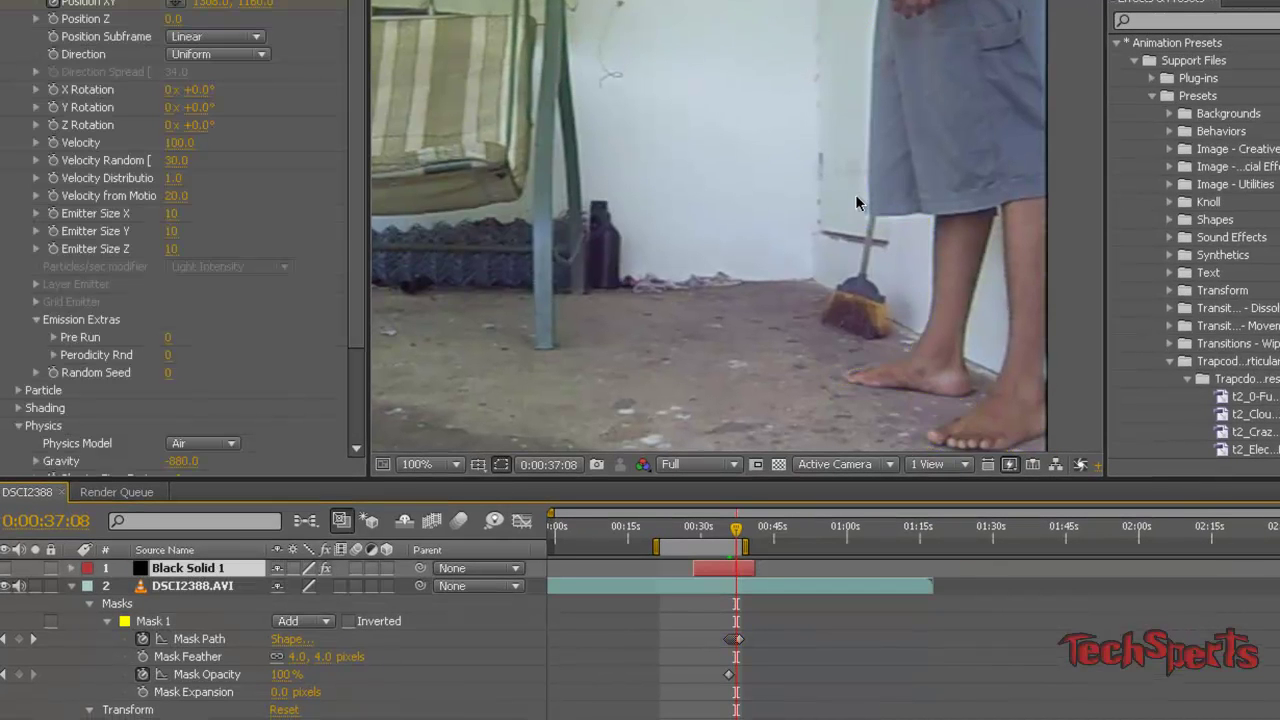
scroll(856, 236, up, 1)
scroll(886, 214, up, 1)
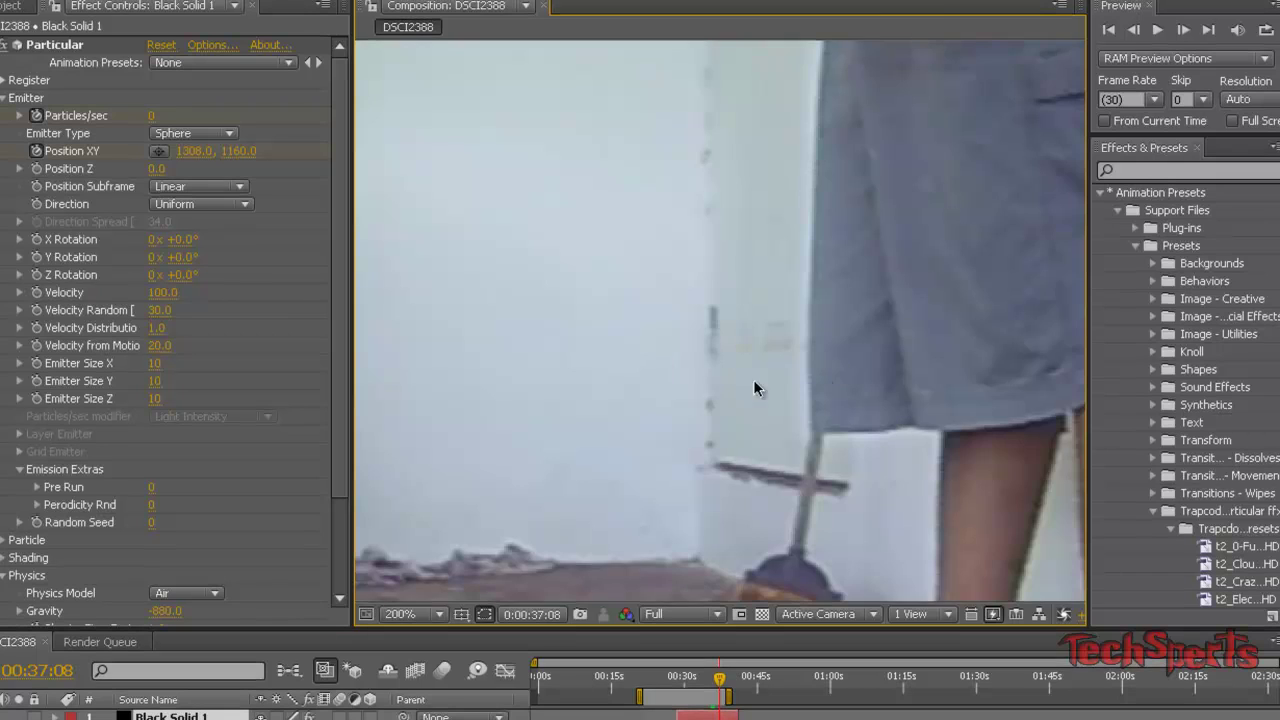
scroll(809, 288, down, 4)
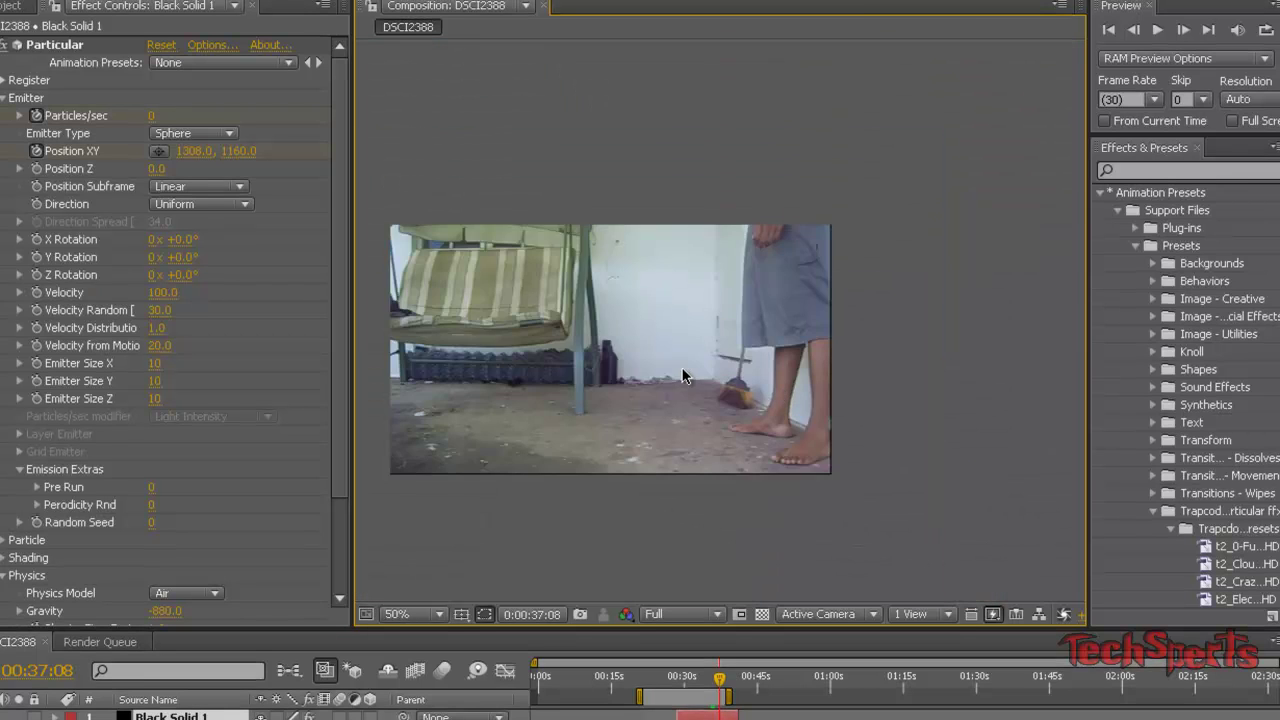
scroll(683, 375, up, 2)
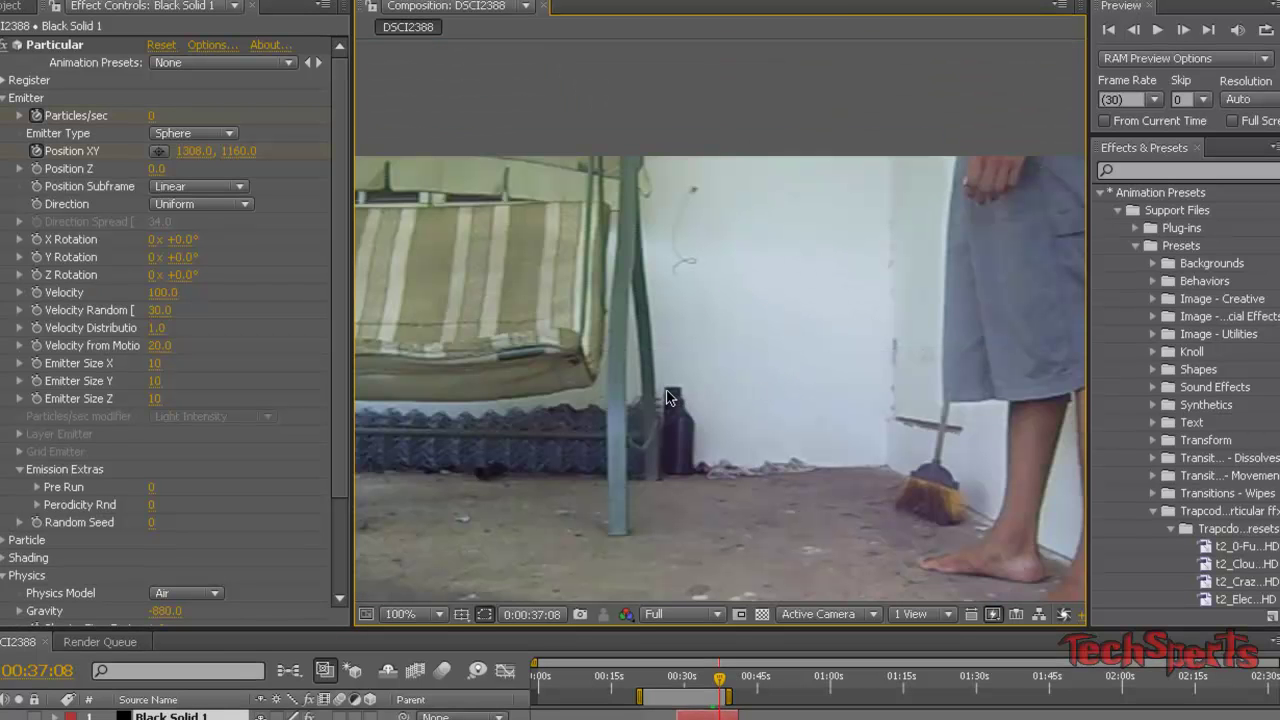